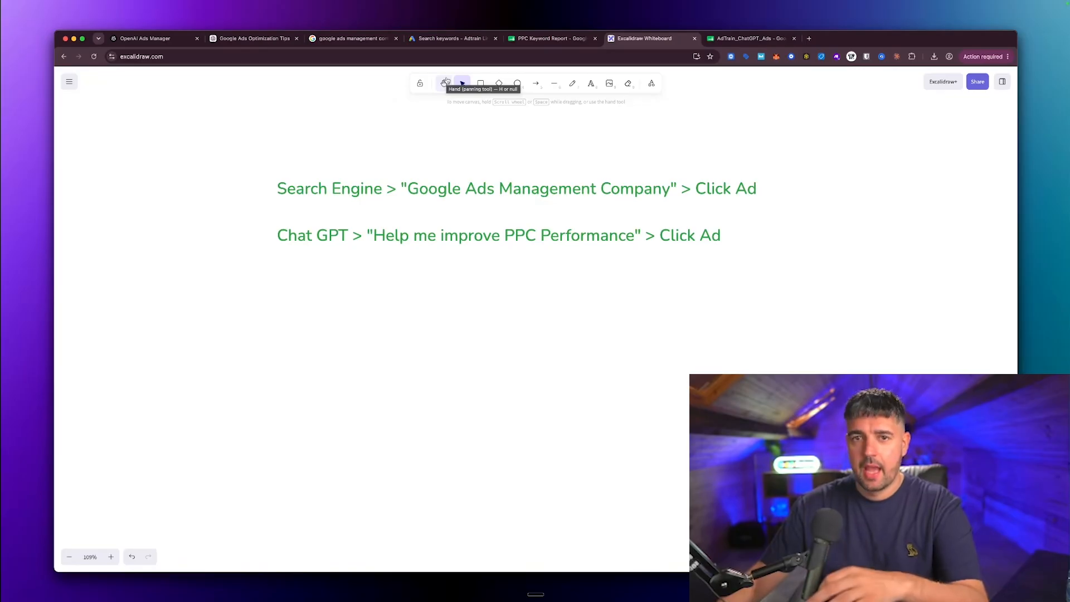
# - Check the average cost of the "pay per click campaign management" keyword in Google Ads against the performance trend CPC in OpenAI Ads Manager
pyautogui.click(430, 39)
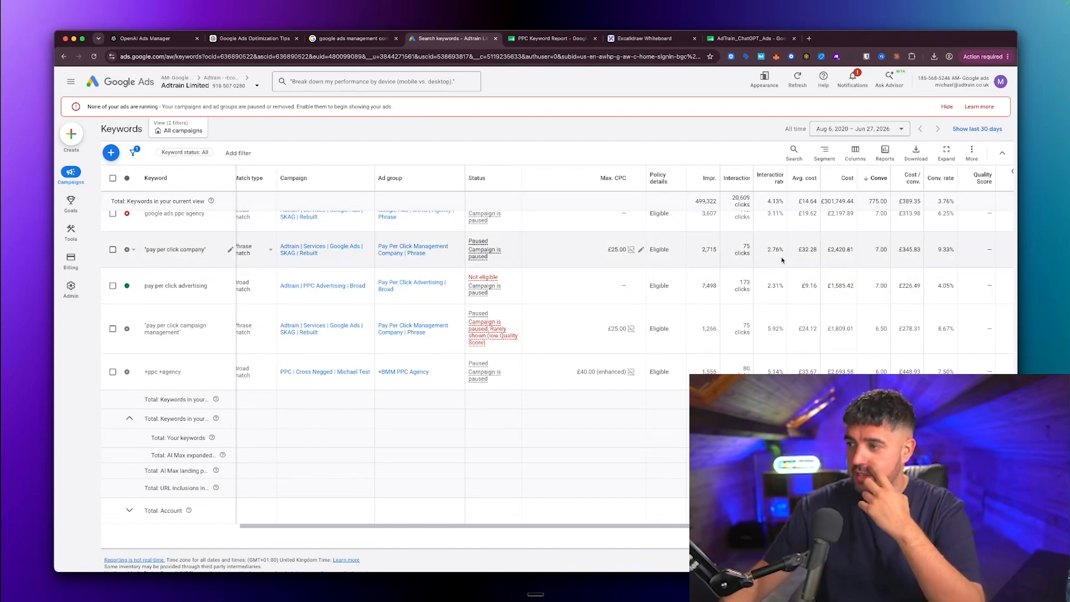
pyautogui.moveTo(798, 328); pyautogui.dragTo(814, 329)
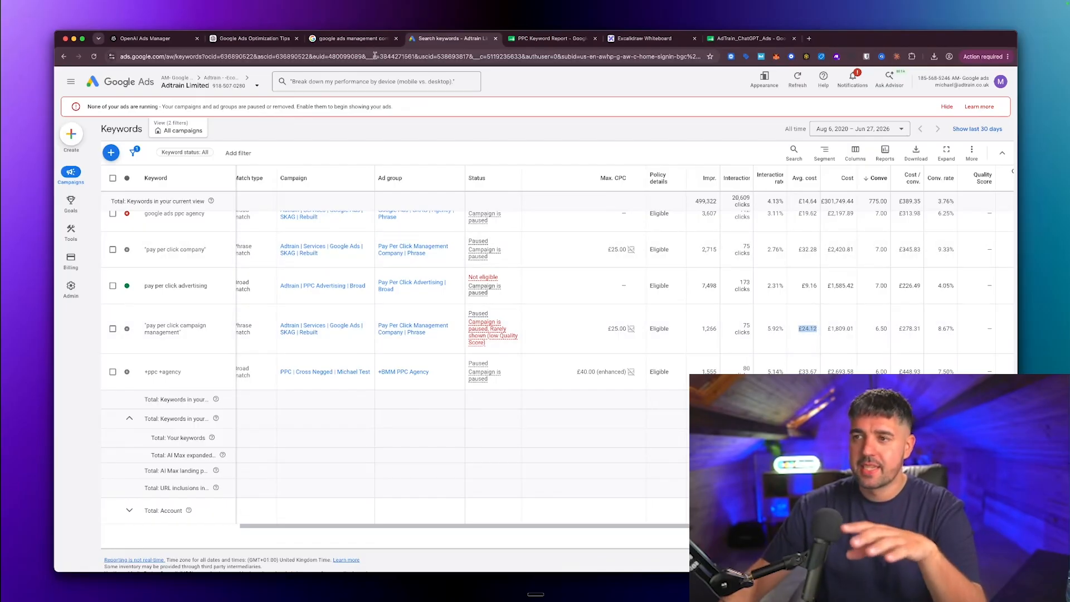
pyautogui.click(150, 39)
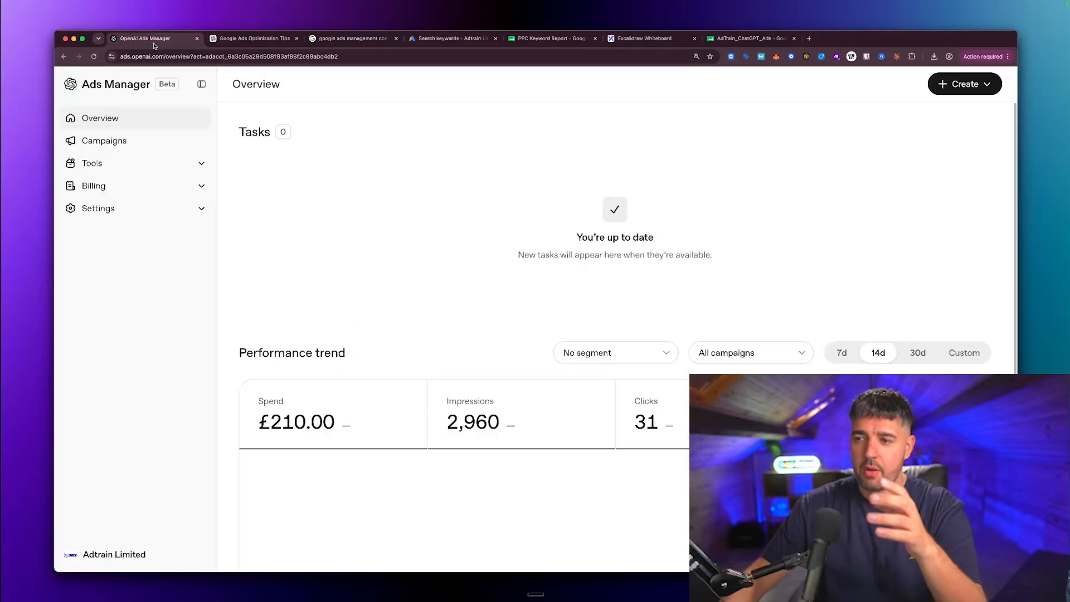
pyautogui.scroll(-5, 529, 388)
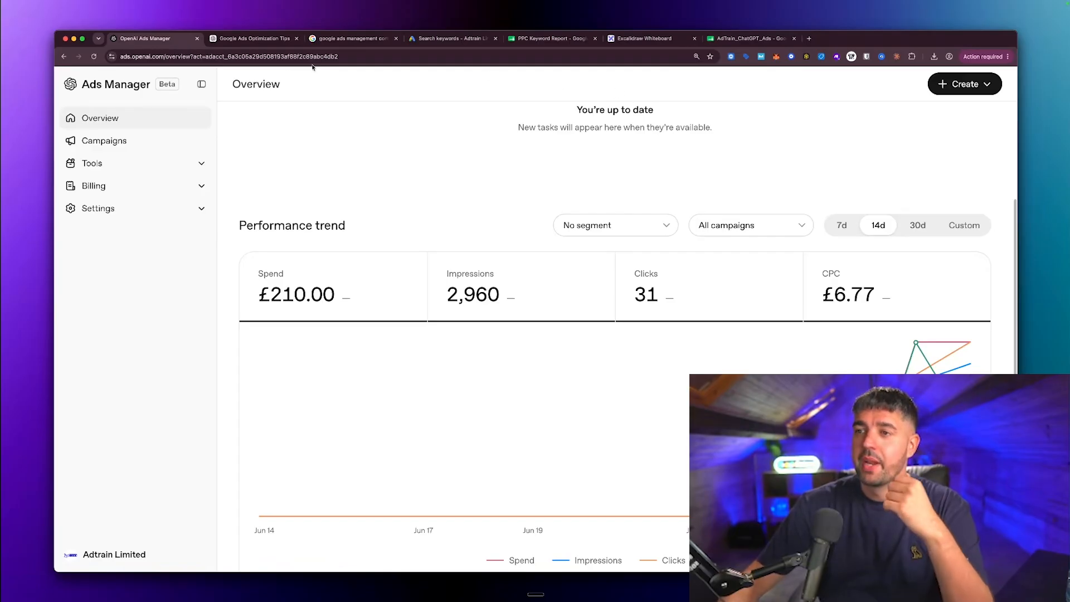
# - Open the Boostr sponsored result from the Google search, look through its landing page, and close that page
pyautogui.click(328, 39)
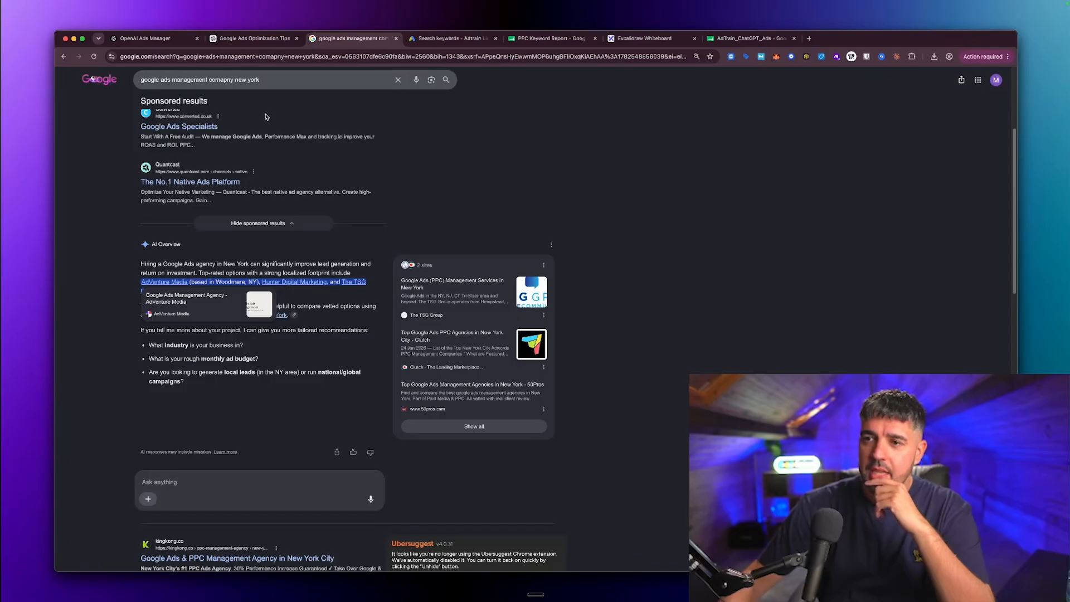
pyautogui.scroll(5, 265, 117)
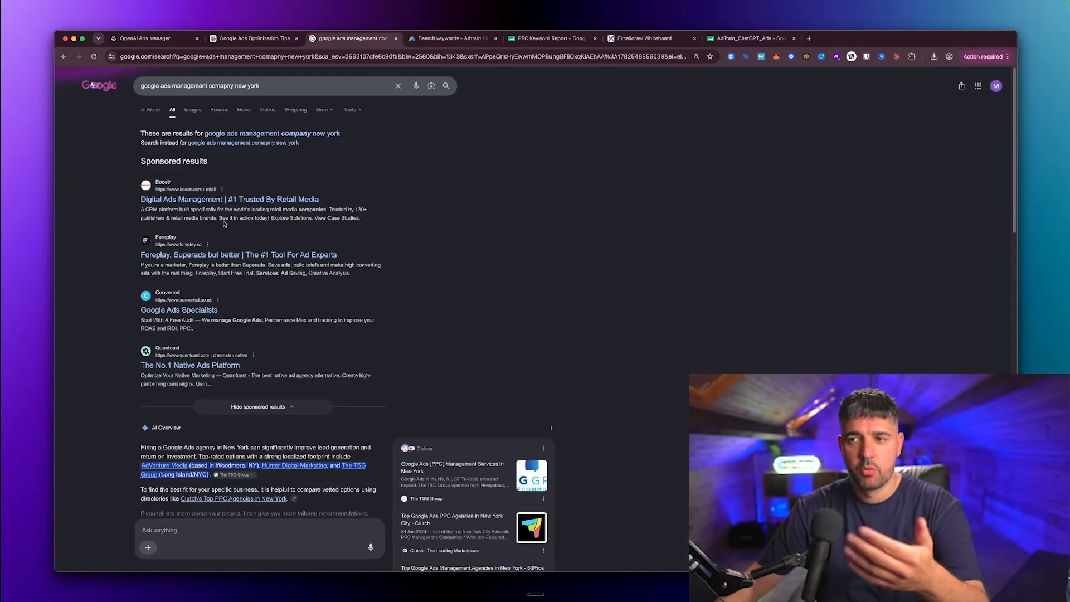
pyautogui.click(206, 199)
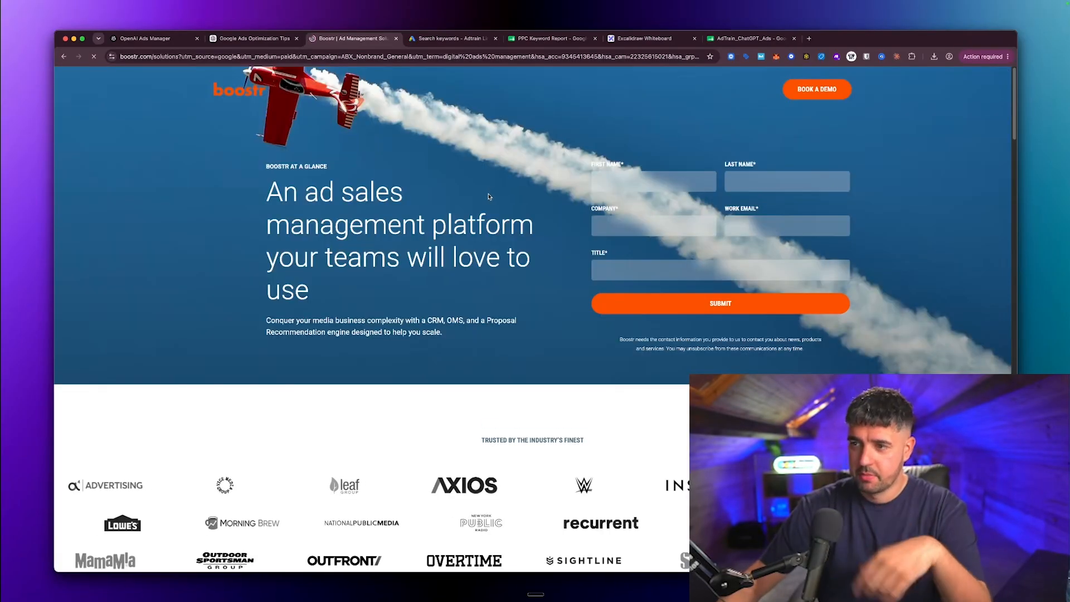
pyautogui.scroll(-5, 475, 195)
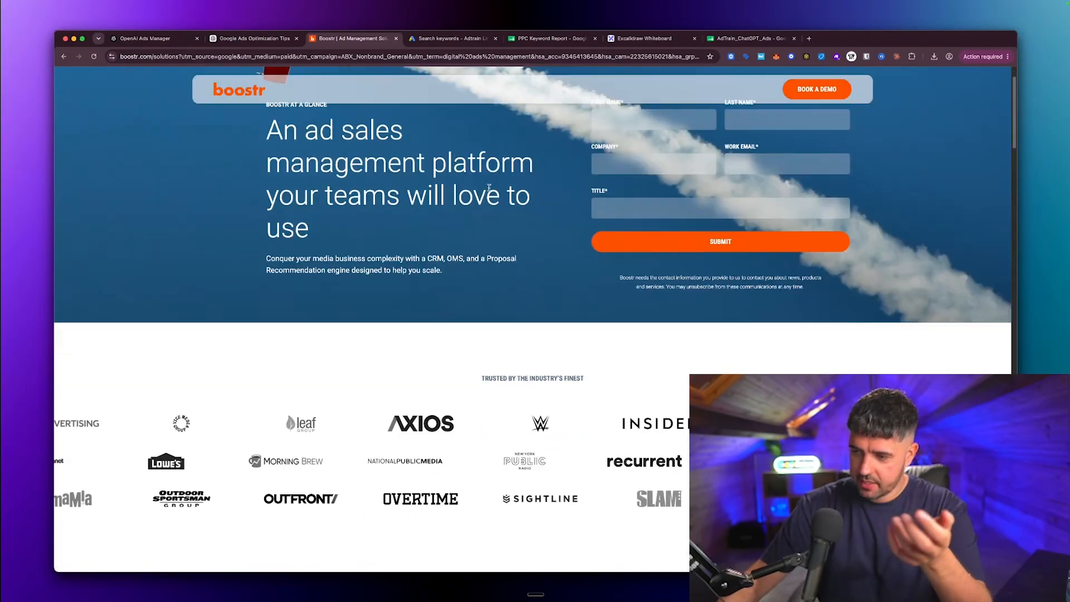
pyautogui.scroll(-15, 643, 355)
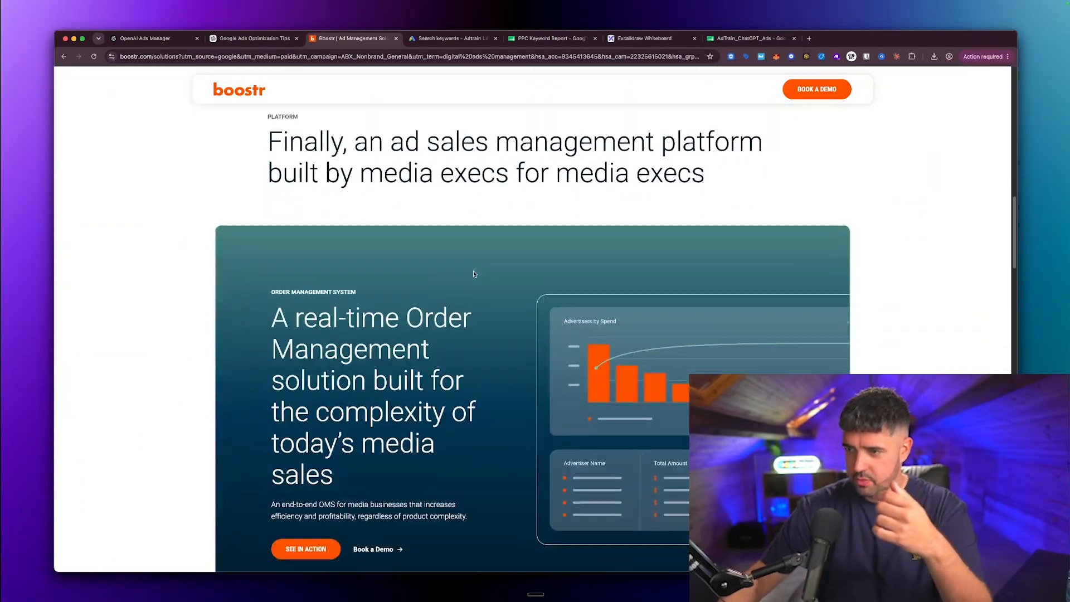
pyautogui.scroll(15, 643, 355)
pyautogui.scroll(7, 533, 239)
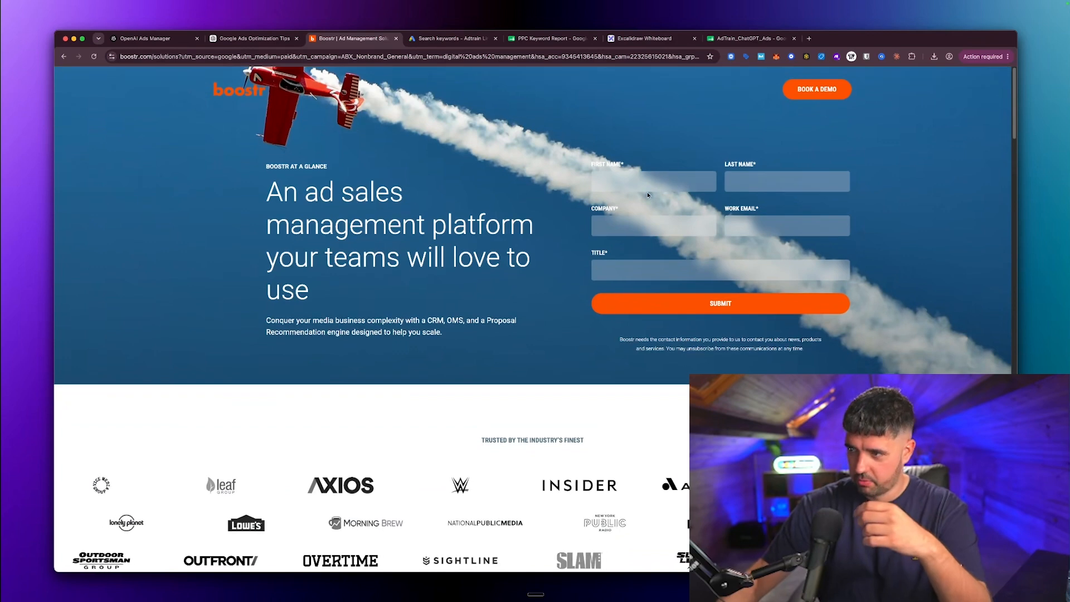
pyautogui.click(396, 39)
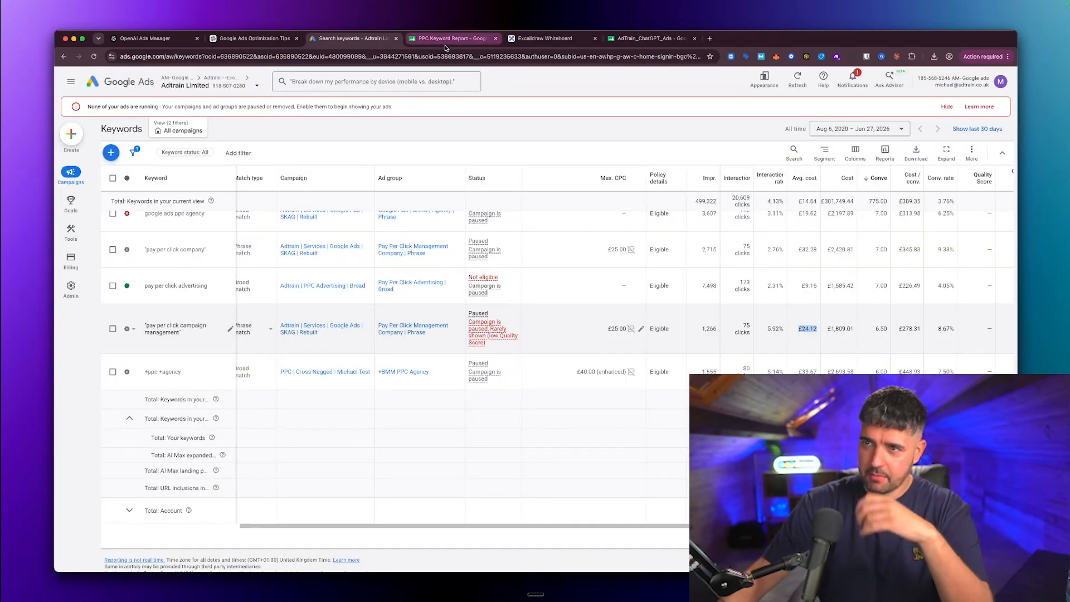
# - Review the ChatGPT conversation on Google Ads optimisation, from the highlighted prompt through the tips to the ad below the answer
pyautogui.click(248, 38)
pyautogui.moveTo(550, 102); pyautogui.dragTo(740, 102)
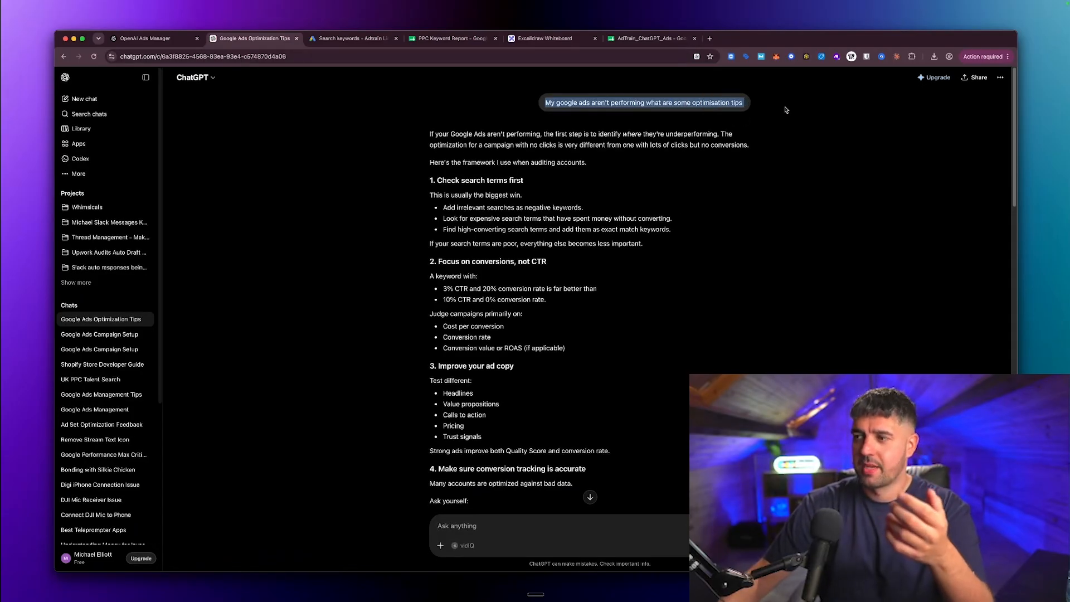
pyautogui.click(776, 130)
pyautogui.scroll(-5, 486, 244)
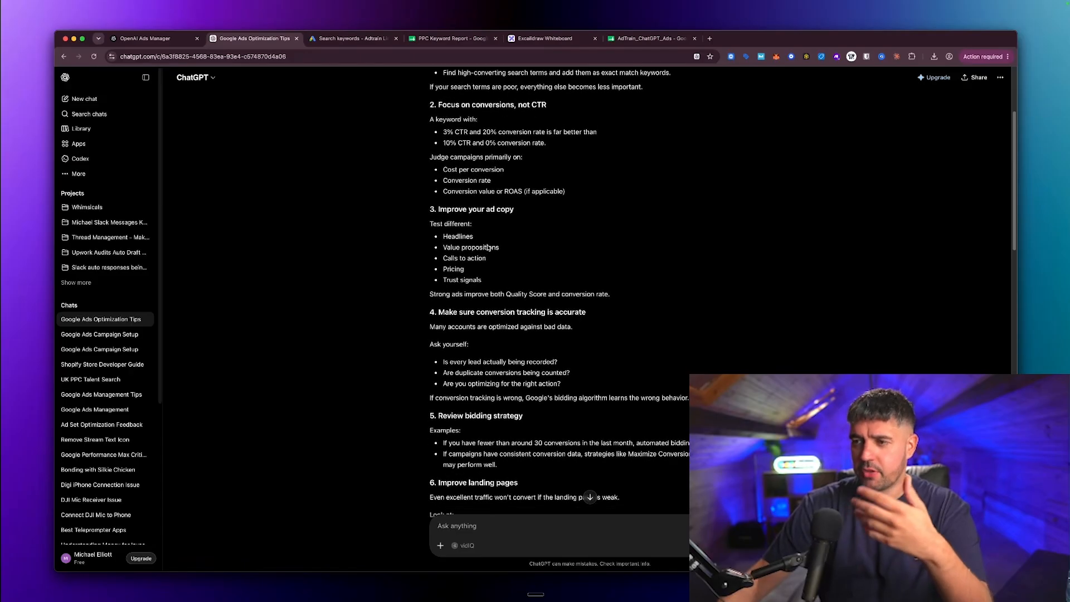
pyautogui.scroll(-6, 487, 247)
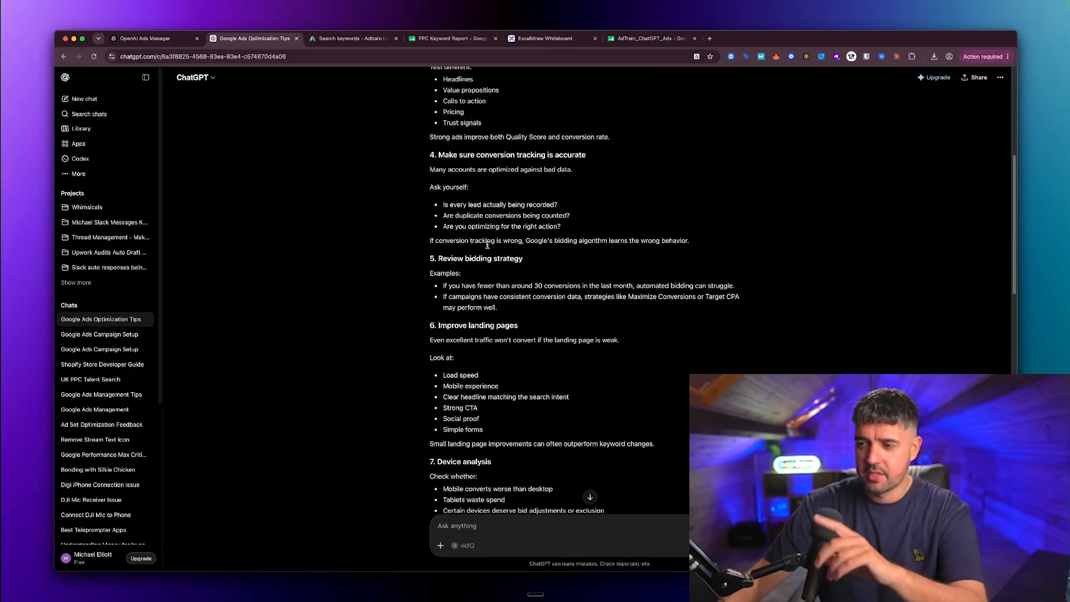
pyautogui.scroll(-14, 487, 247)
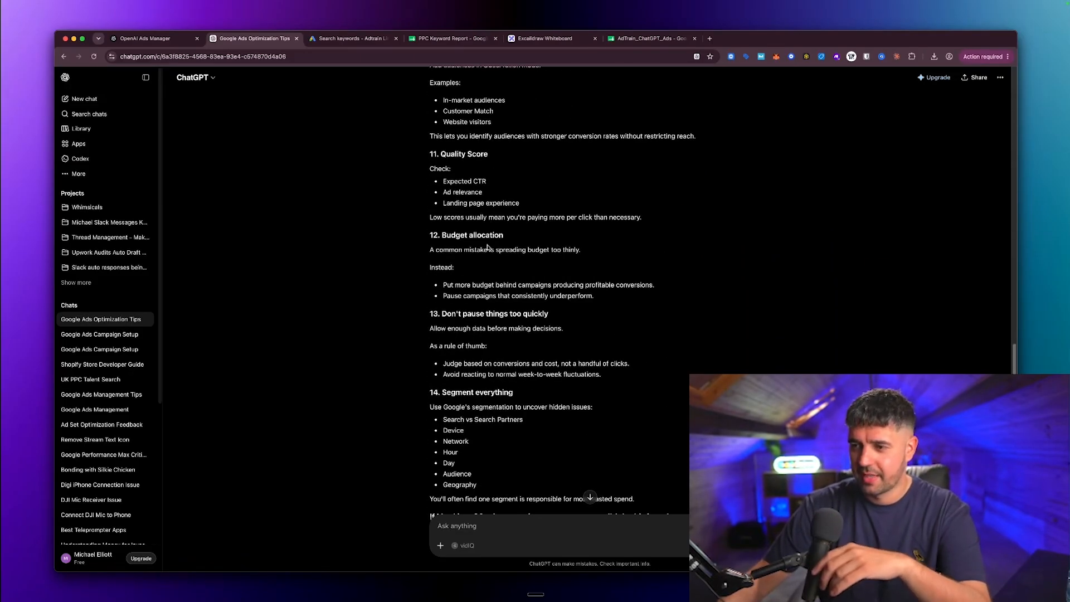
pyautogui.scroll(2, 488, 248)
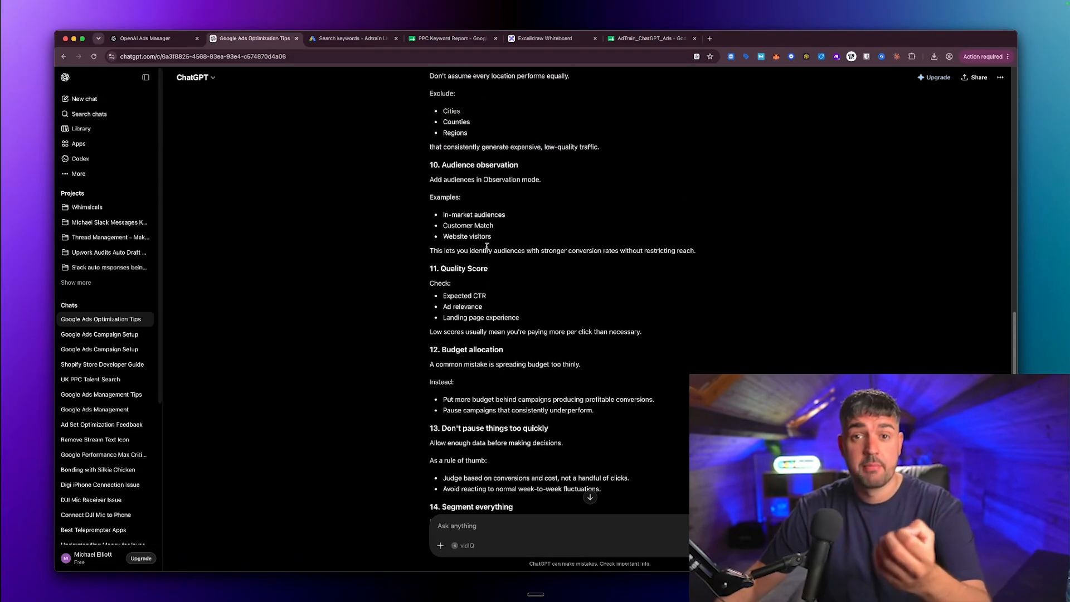
pyautogui.scroll(-11, 487, 247)
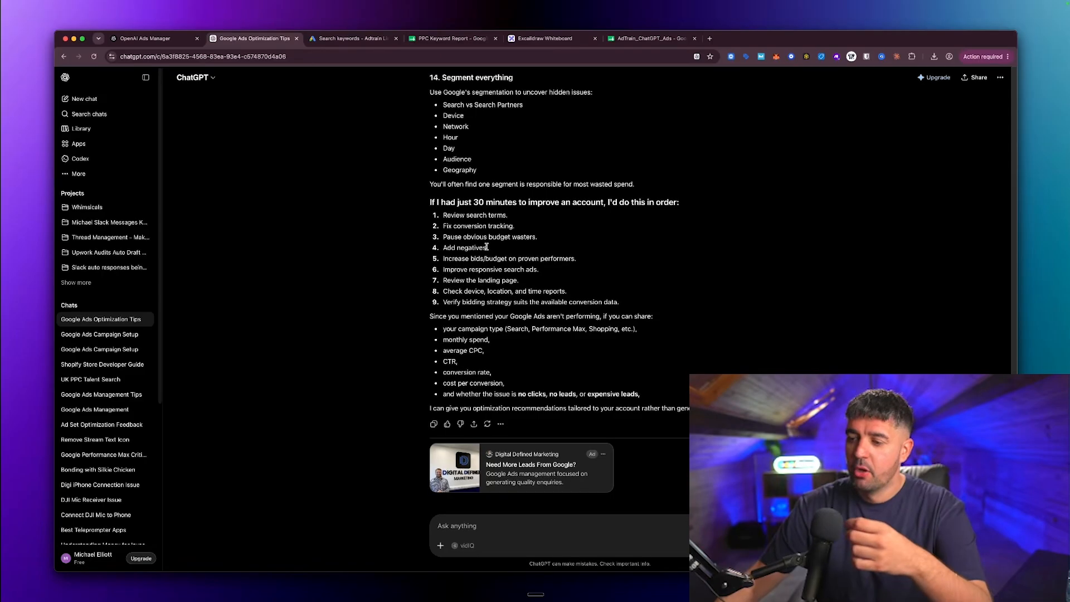
# - Annotate the Digital Defined Marketing ad with six red arrows pointing at it from all sides, and clear the annotations
pyautogui.press('super+shift+a')
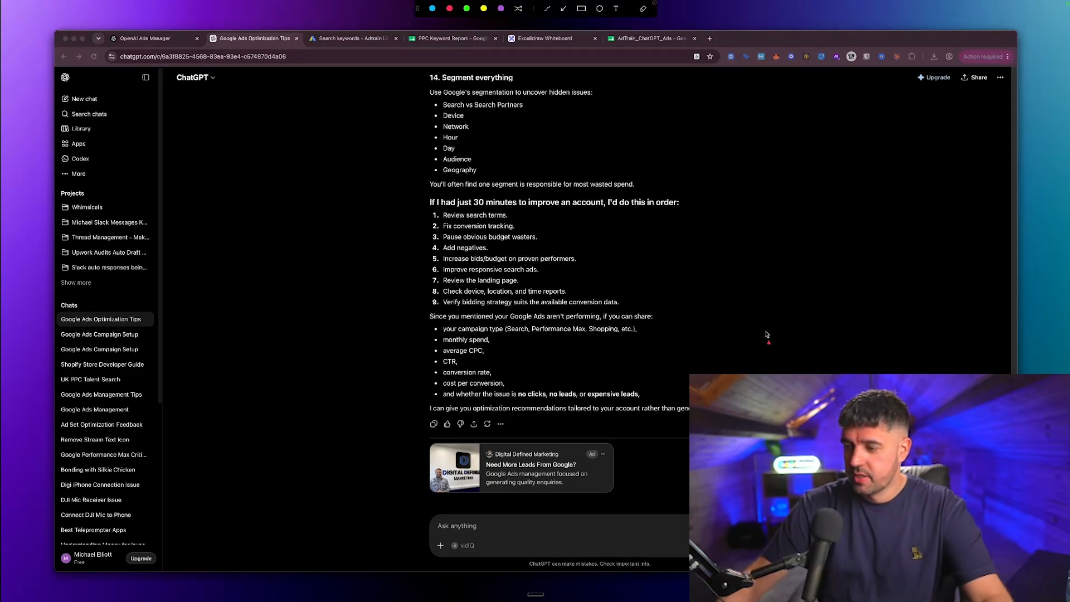
pyautogui.moveTo(760, 333); pyautogui.dragTo(623, 439)
pyautogui.moveTo(309, 305)
pyautogui.mouseDown()
pyautogui.moveTo(418, 441)
pyautogui.moveTo(428, 438)
pyautogui.mouseUp()
pyautogui.moveTo(272, 470); pyautogui.dragTo(415, 471)
pyautogui.moveTo(763, 477); pyautogui.dragTo(620, 475)
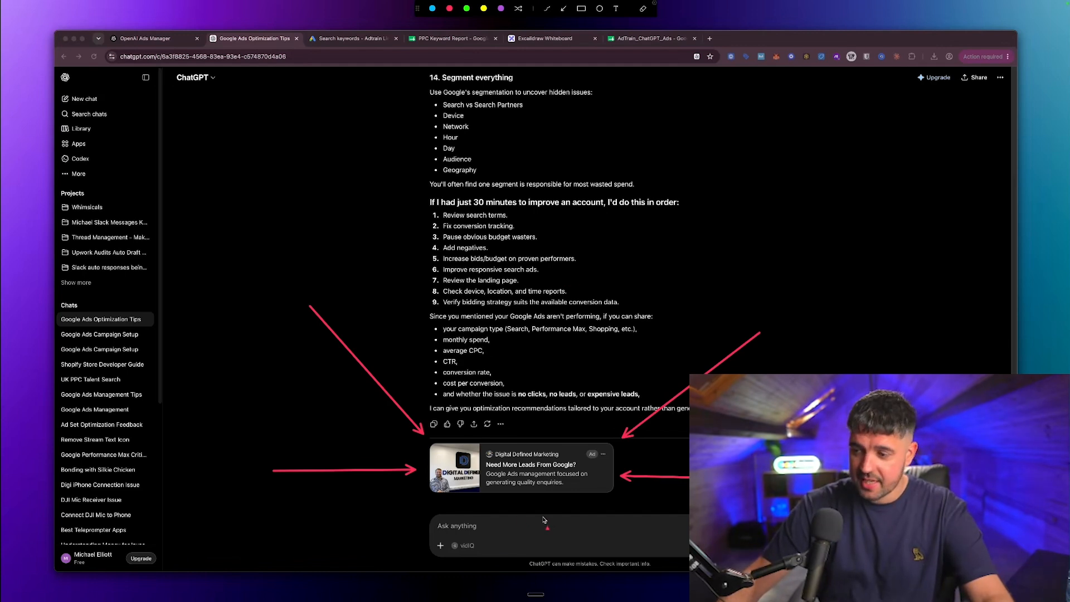
pyautogui.moveTo(519, 536); pyautogui.dragTo(521, 502)
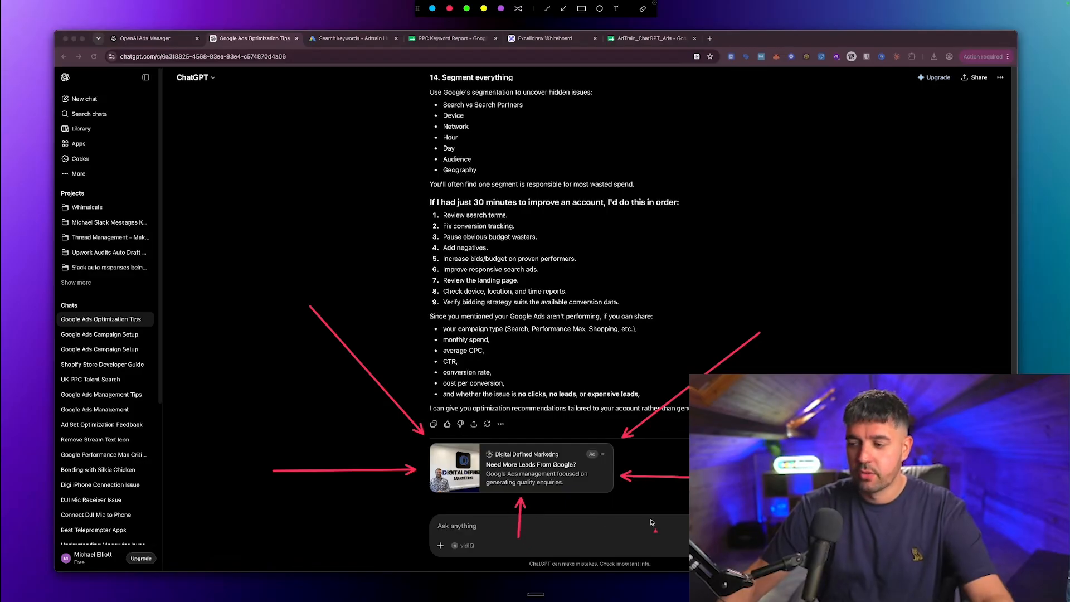
pyautogui.moveTo(519, 394); pyautogui.dragTo(519, 437)
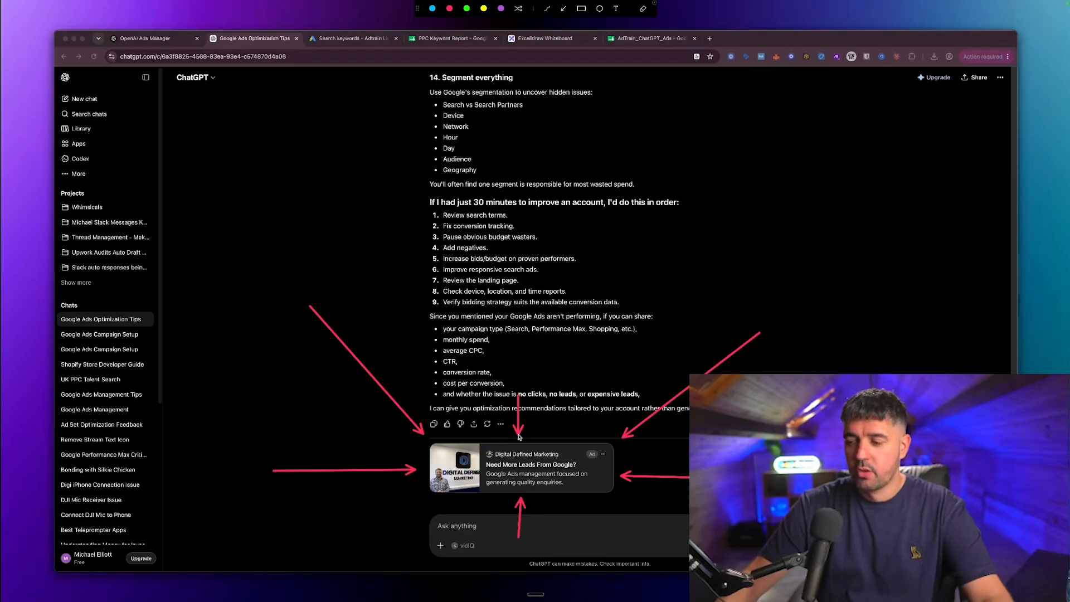
pyautogui.press('Escape')
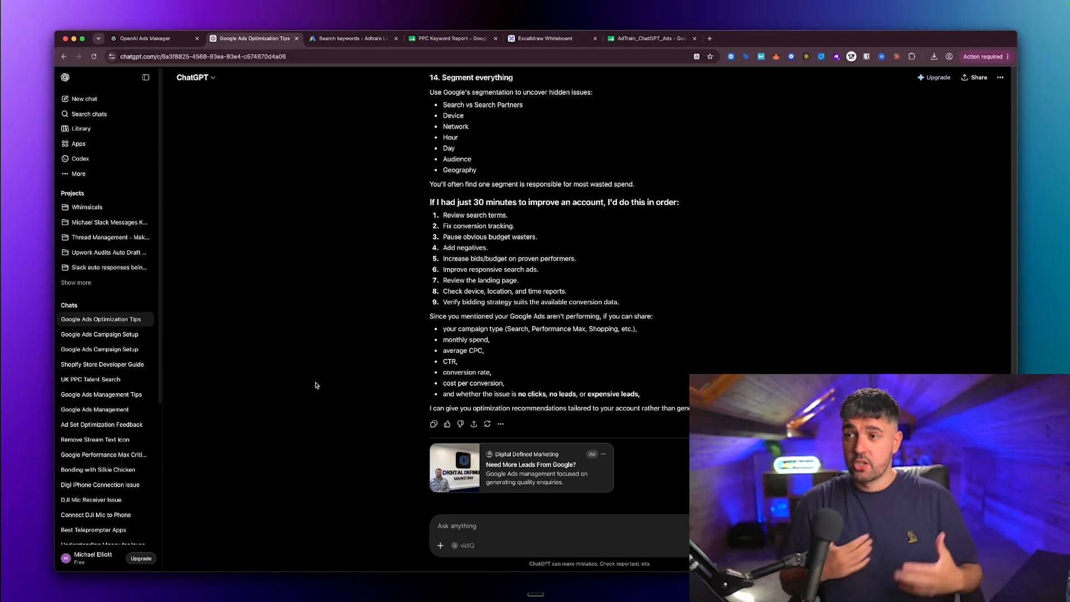
# - Close the Excalidraw whiteboard and switch back to OpenAI Ads Manager
pyautogui.click(542, 38)
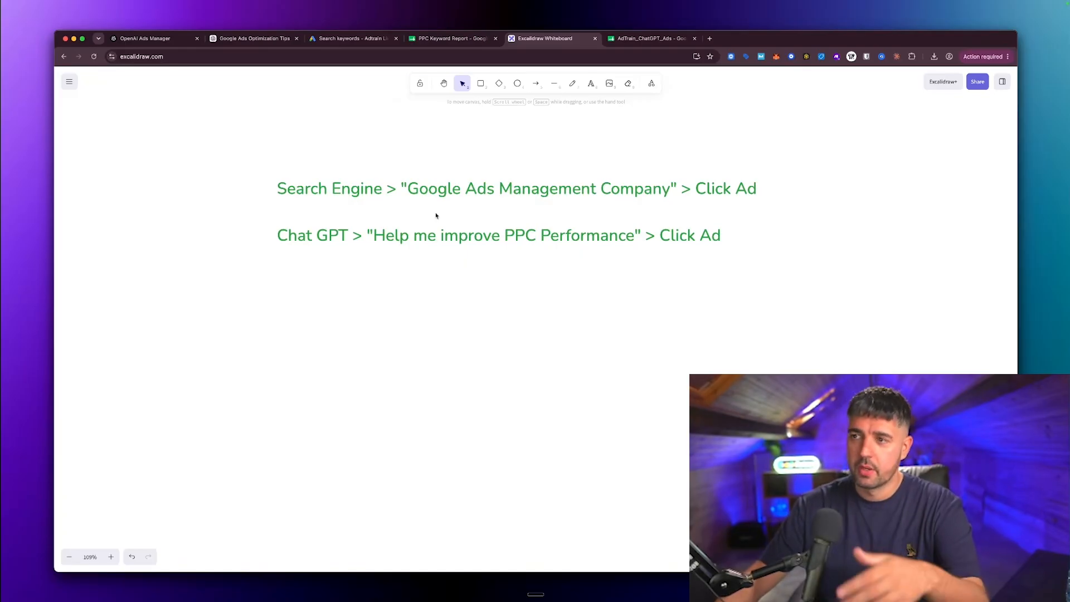
pyautogui.click(594, 38)
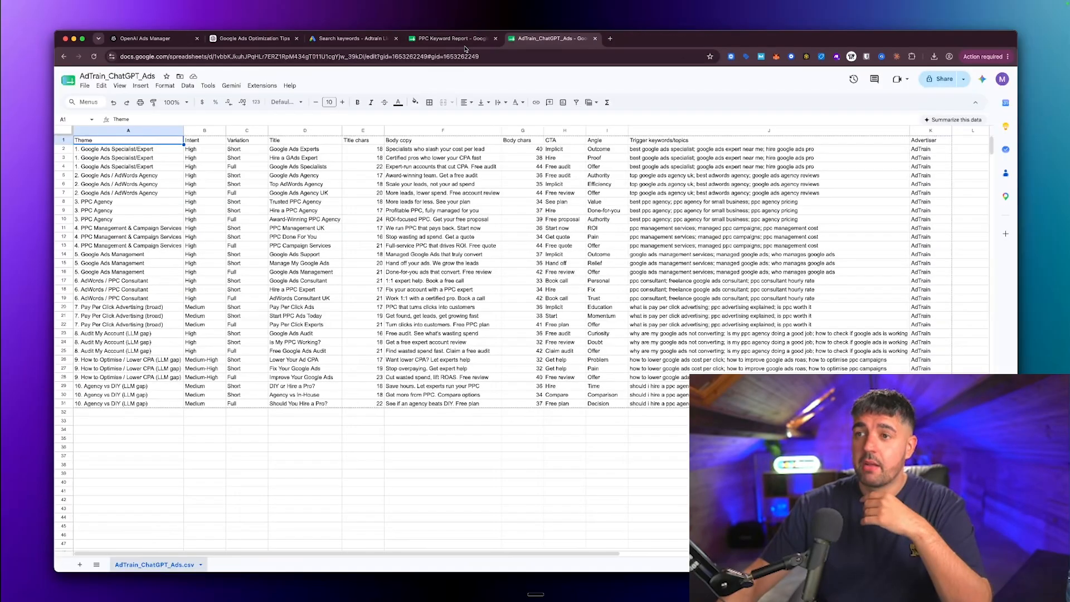
pyautogui.click(167, 42)
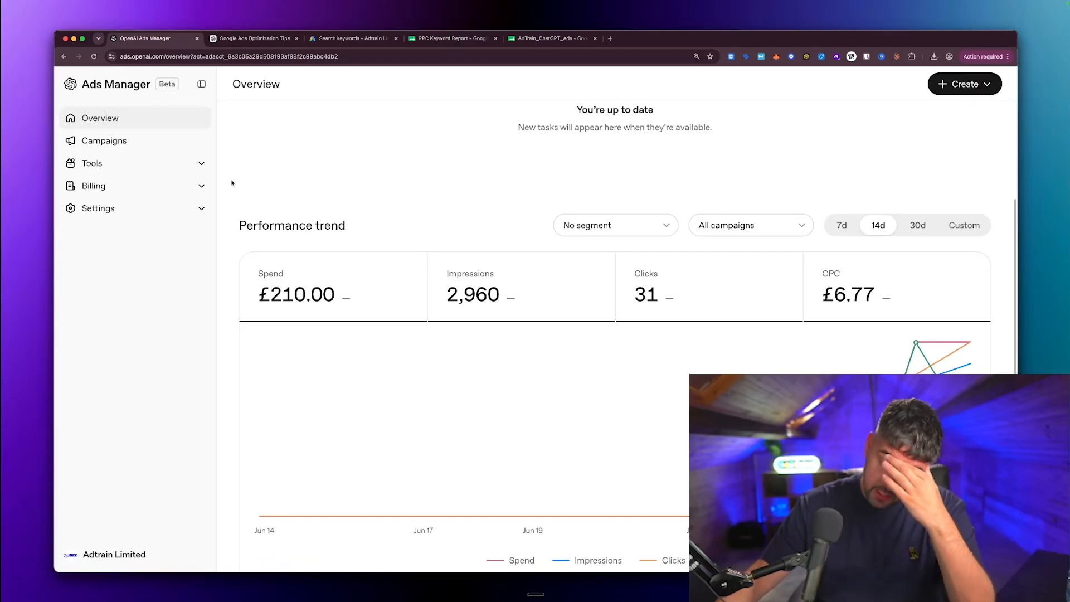
# - Examine the impressions, clicks, spend, CTR, average CPC and budget of the Google Ads Conversions campaign in the campaign list
pyautogui.click(136, 144)
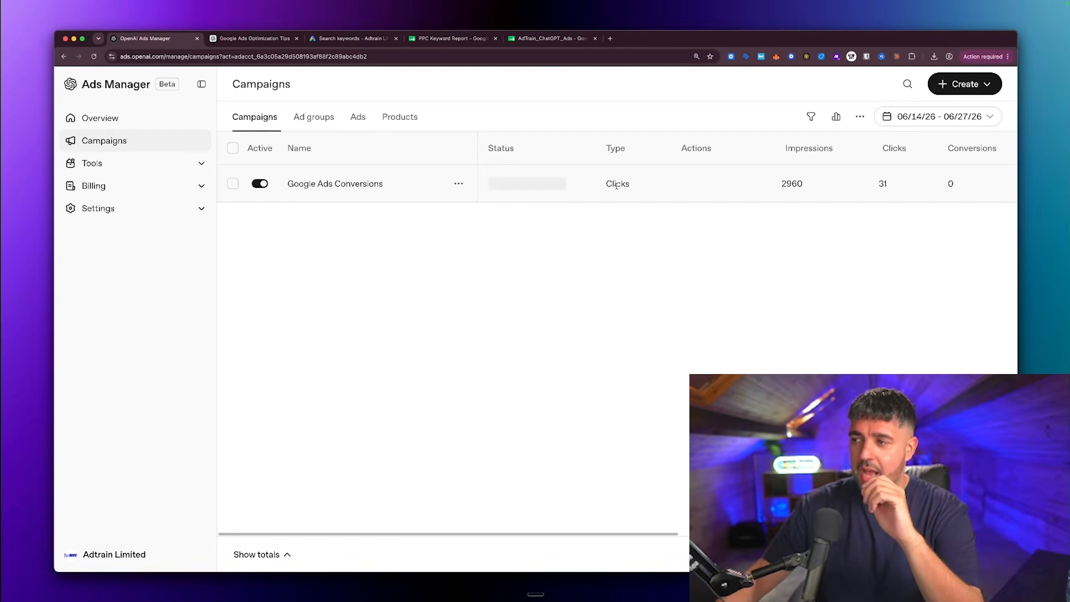
pyautogui.hscroll(5, 622, 186)
pyautogui.hscroll(3, 623, 185)
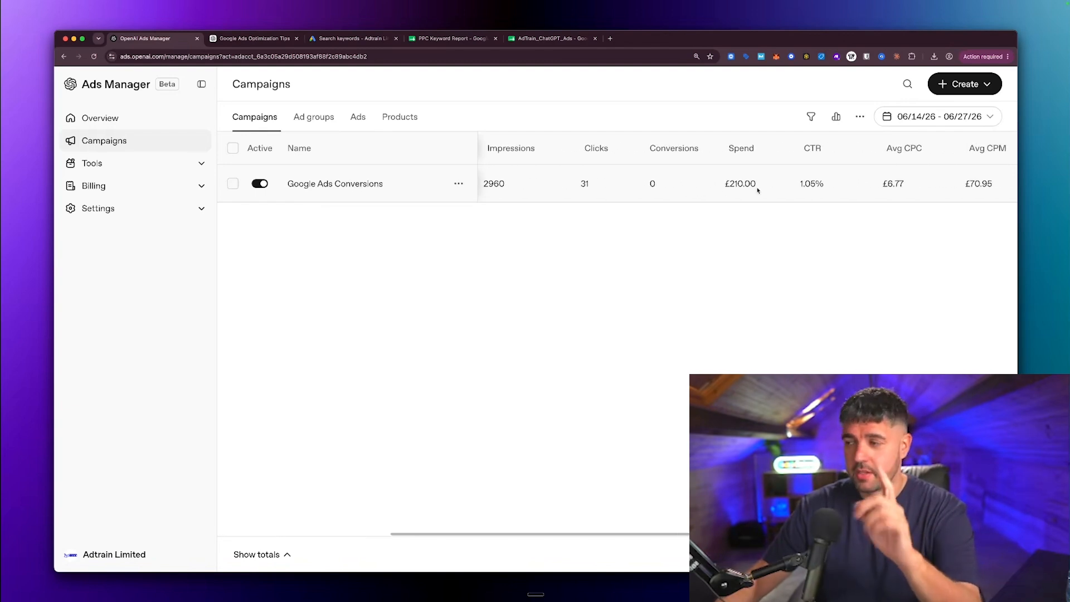
pyautogui.moveTo(800, 188); pyautogui.dragTo(839, 190)
pyautogui.hscroll(5, 836, 188)
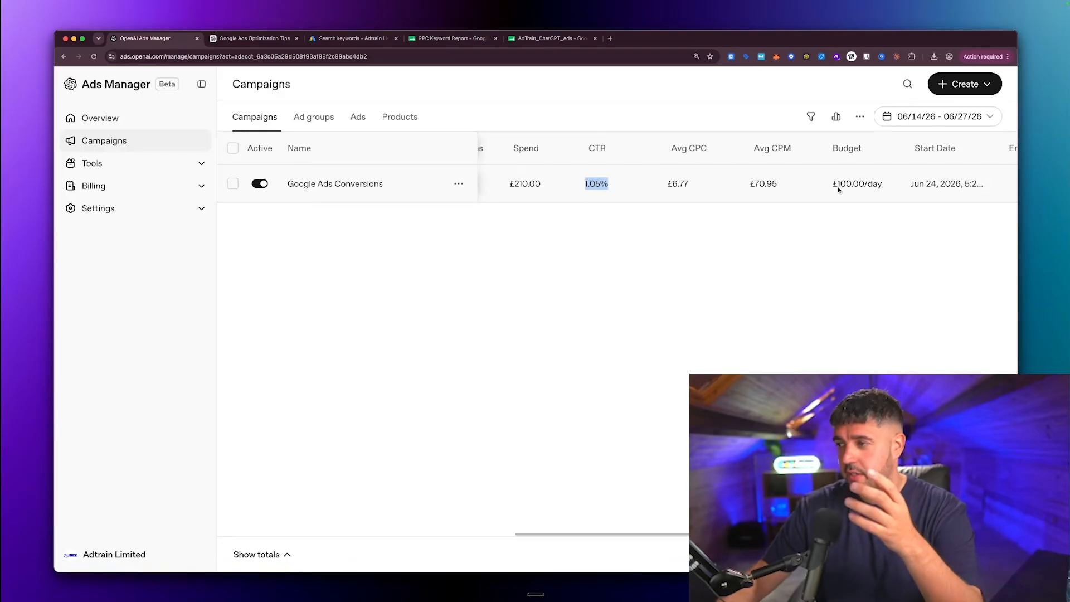
pyautogui.hscroll(-5, 825, 189)
pyautogui.moveTo(695, 186); pyautogui.dragTo(672, 187)
pyautogui.click(700, 222)
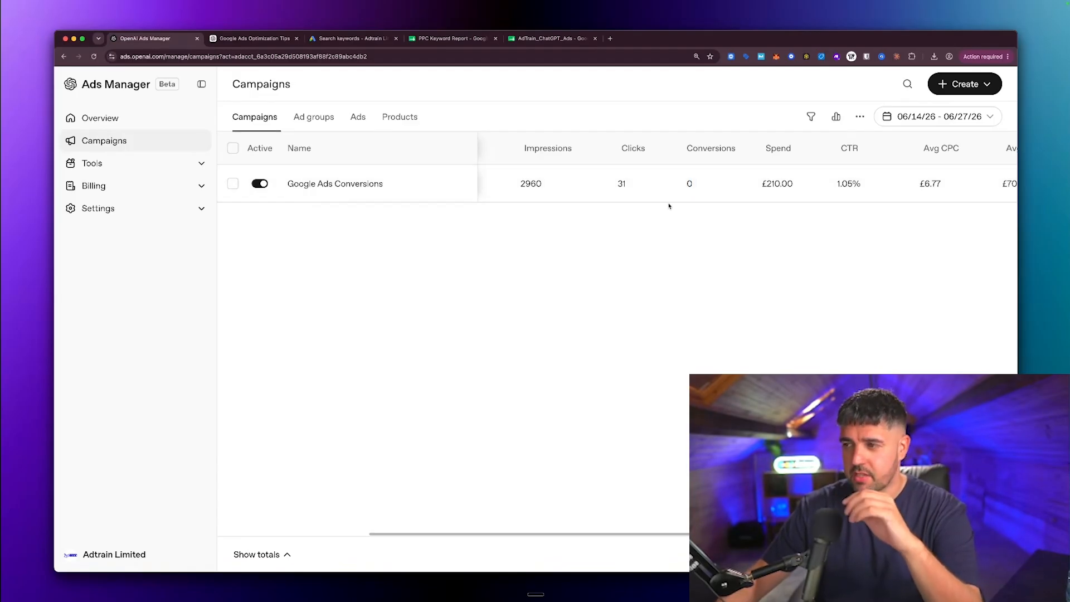
pyautogui.hscroll(-5, 638, 187)
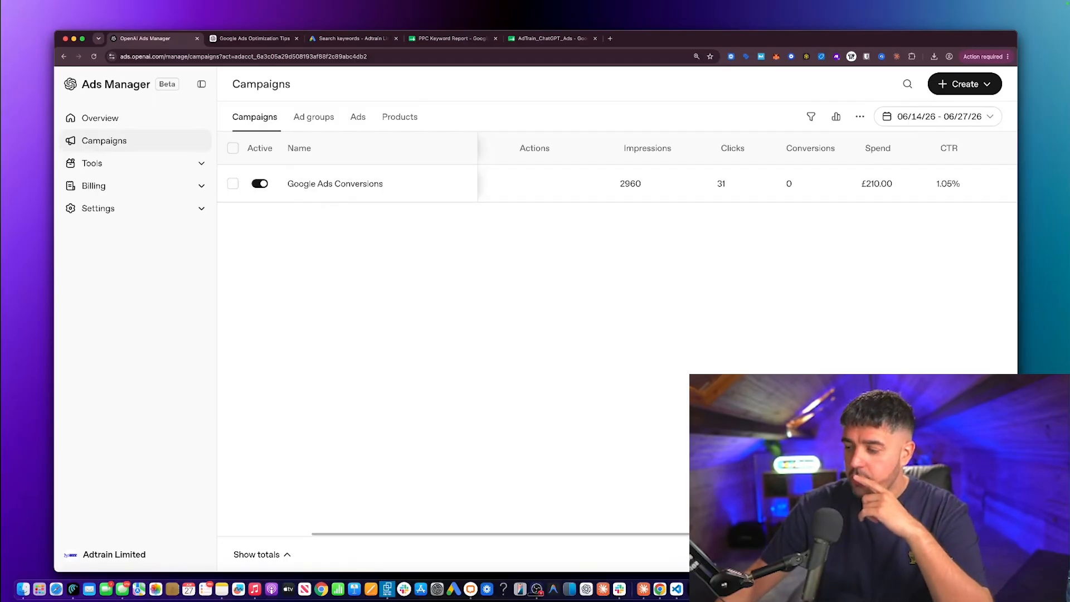
# - Open a browser window under another Chrome profile, load ads.openai.com, and view its Helpful resources section
pyautogui.rightClick(659, 589)
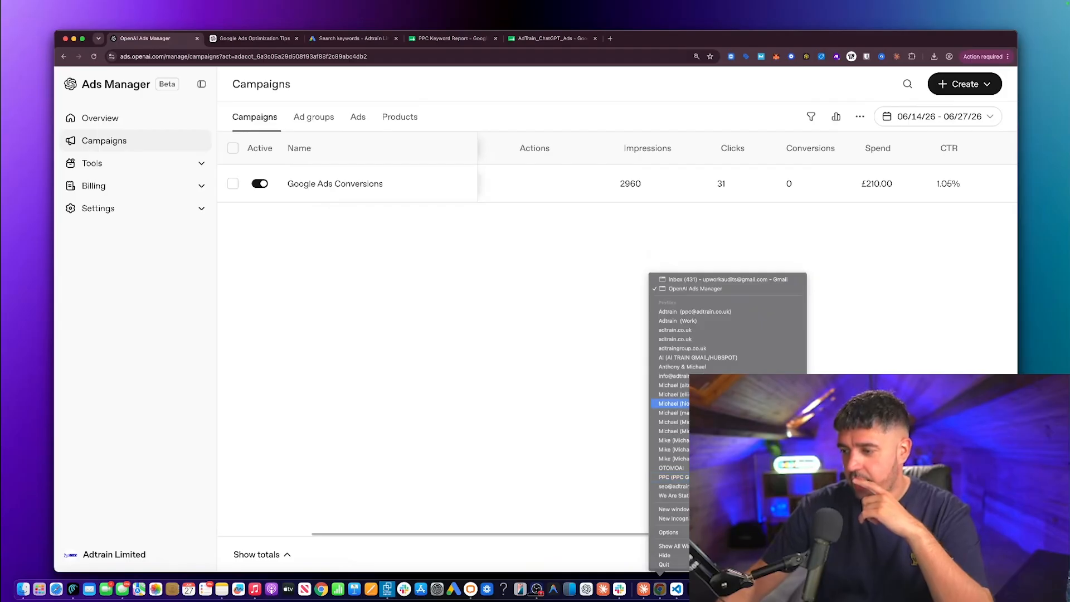
pyautogui.click(705, 430)
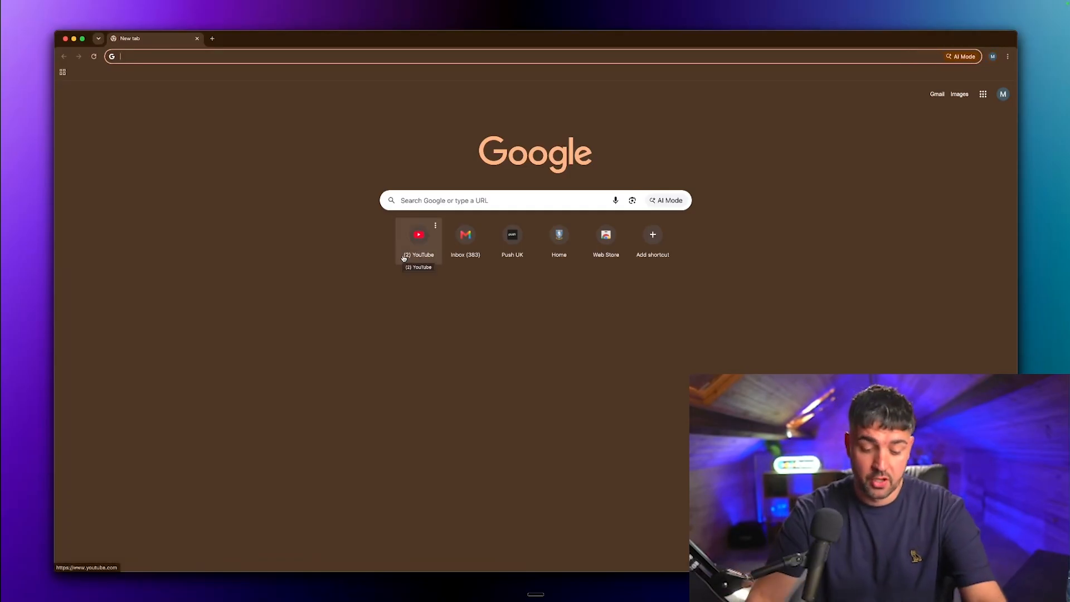
pyautogui.write('ad')
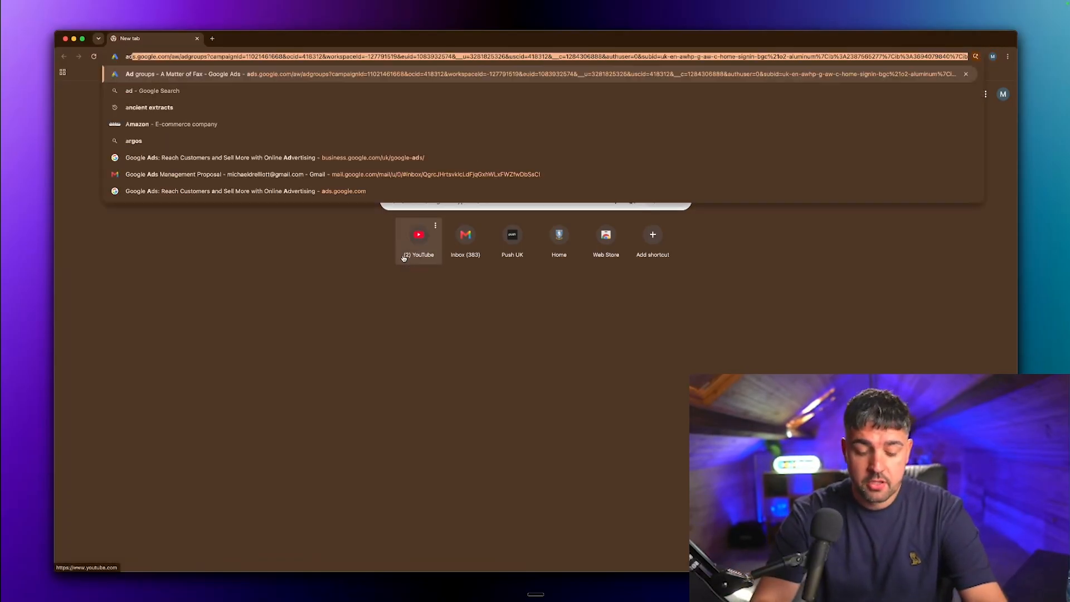
pyautogui.write('s.openai.com')
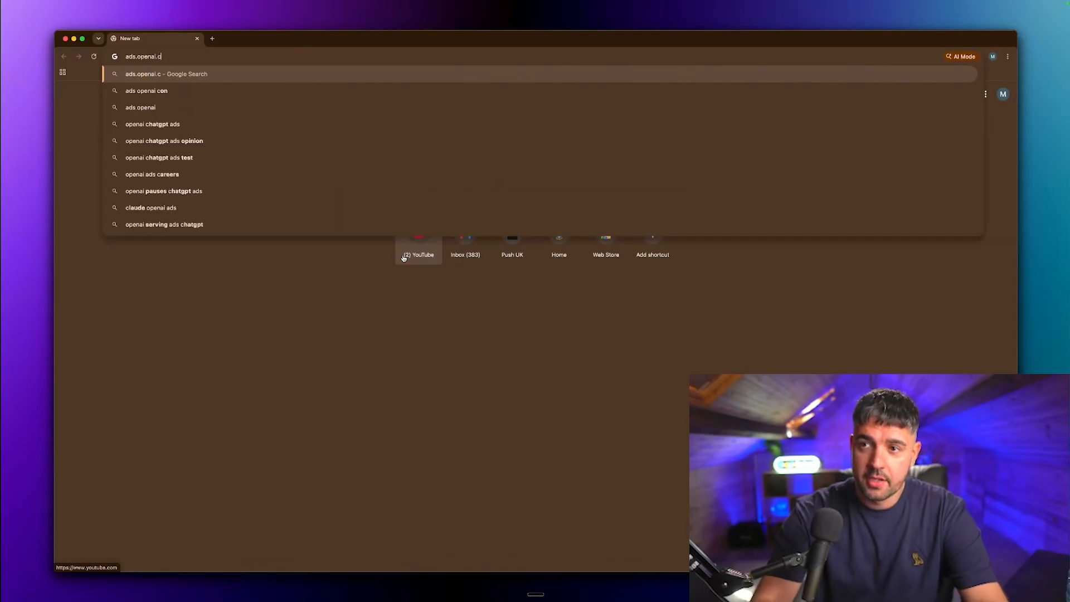
pyautogui.press('Return')
pyautogui.scroll(-20, 574, 198)
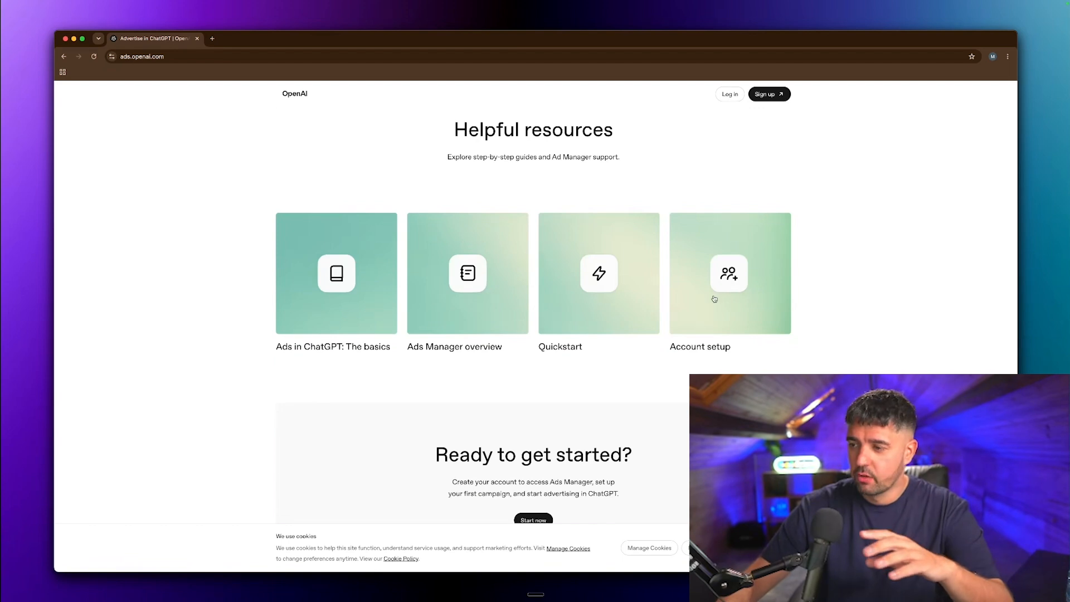
# - Annotate the four Helpful resources cards with a red arrow pointing at each, and clear the annotations
pyautogui.hotkey('ctrl', 'a')
pyautogui.moveTo(251, 154); pyautogui.dragTo(283, 187)
pyautogui.moveTo(386, 174); pyautogui.dragTo(427, 198)
pyautogui.moveTo(547, 181); pyautogui.dragTo(564, 205)
pyautogui.moveTo(699, 187); pyautogui.dragTo(725, 211)
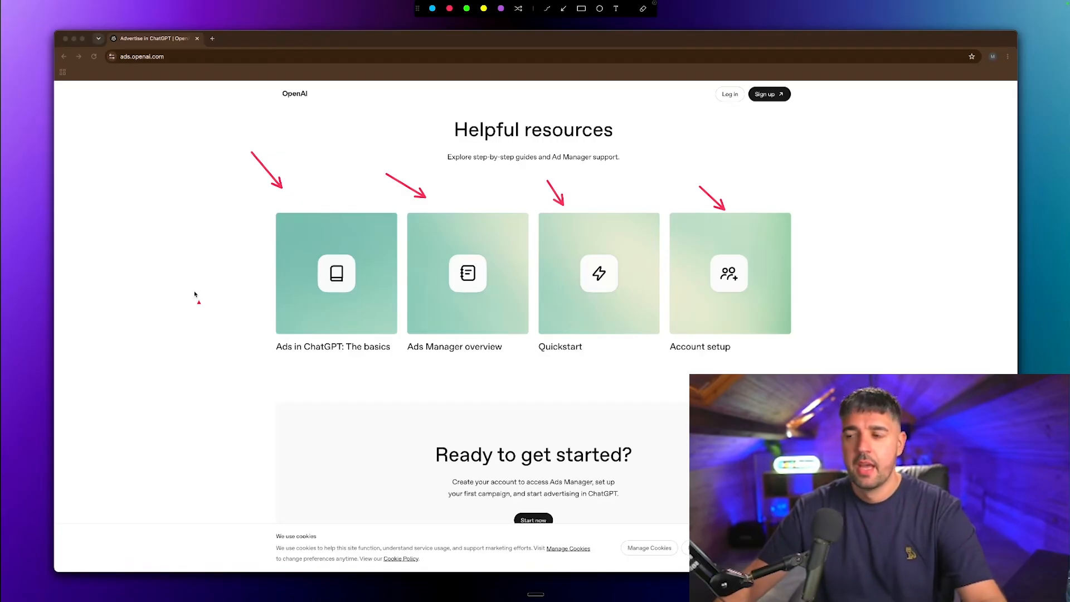
pyautogui.press('Escape')
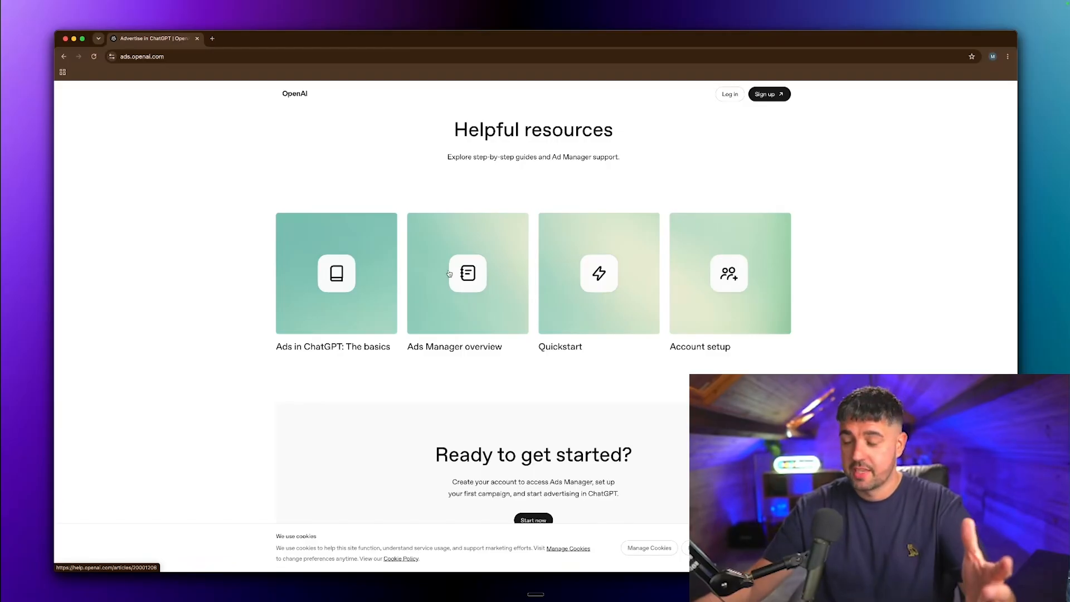
# - Start the ChatGPT ads sign-up and authorise OpenAI account creation with the existing Google account
pyautogui.scroll(10, 759, 238)
pyautogui.scroll(10, 759, 239)
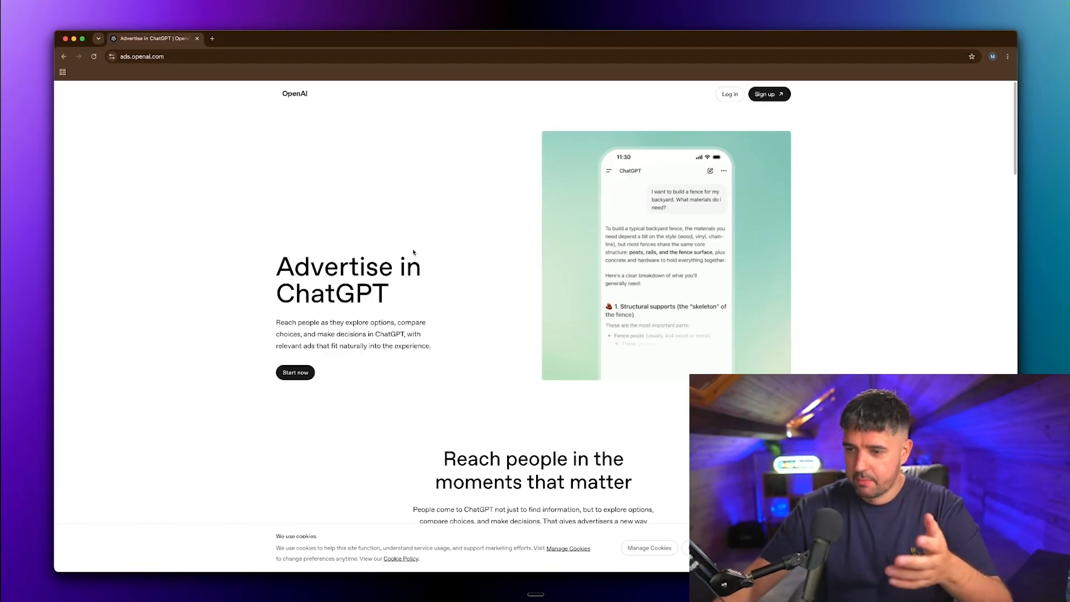
pyautogui.click(296, 374)
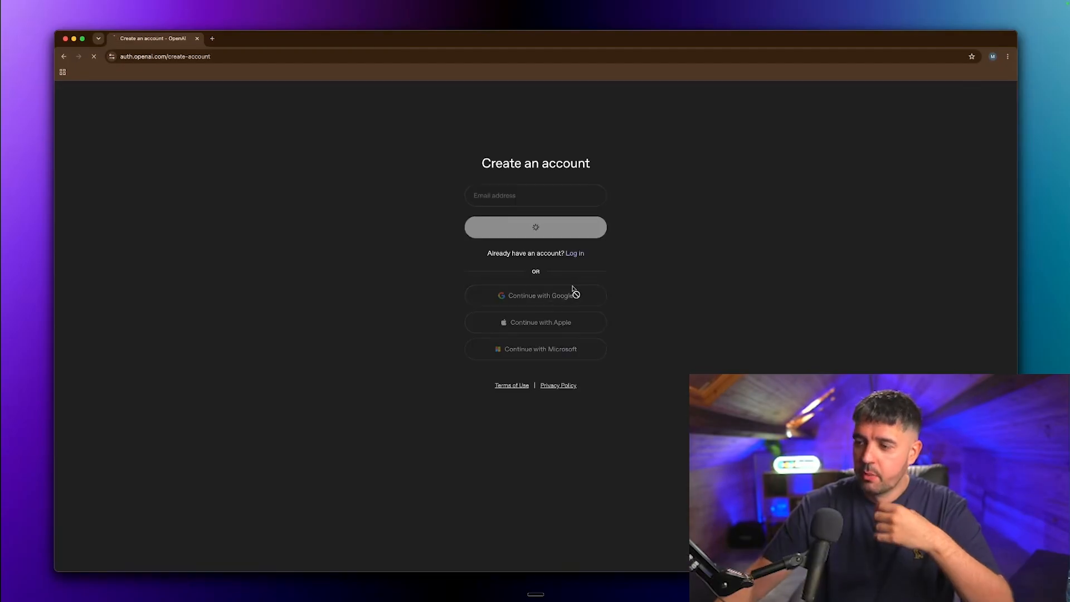
pyautogui.click(573, 290)
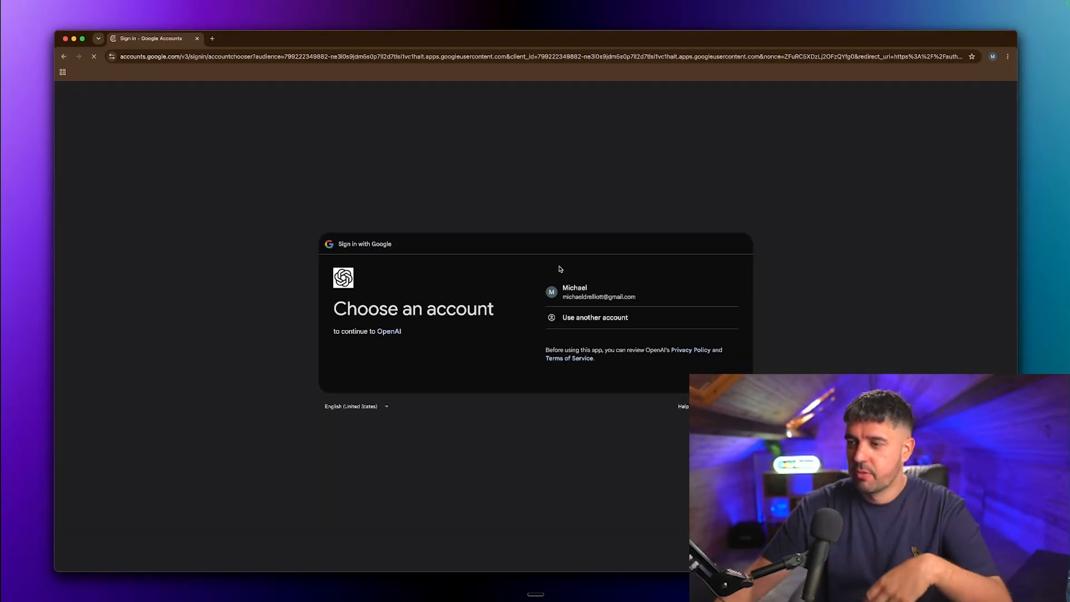
pyautogui.click(597, 292)
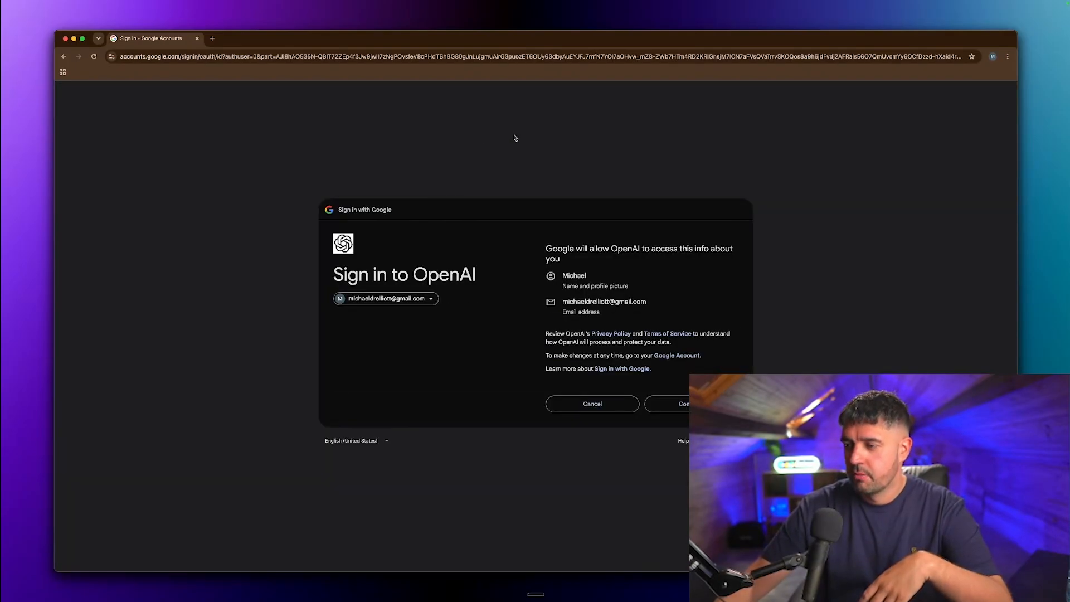
pyautogui.click(669, 404)
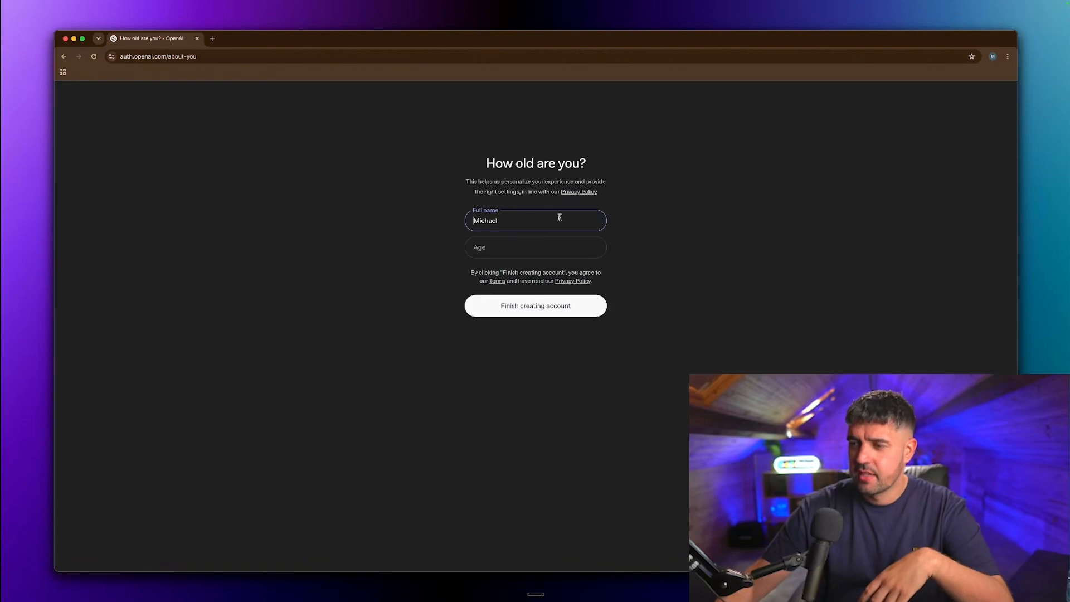
# - Finish creating the account with the holder's age, and continue Ads Manager onboarding with the current account
pyautogui.click(500, 249)
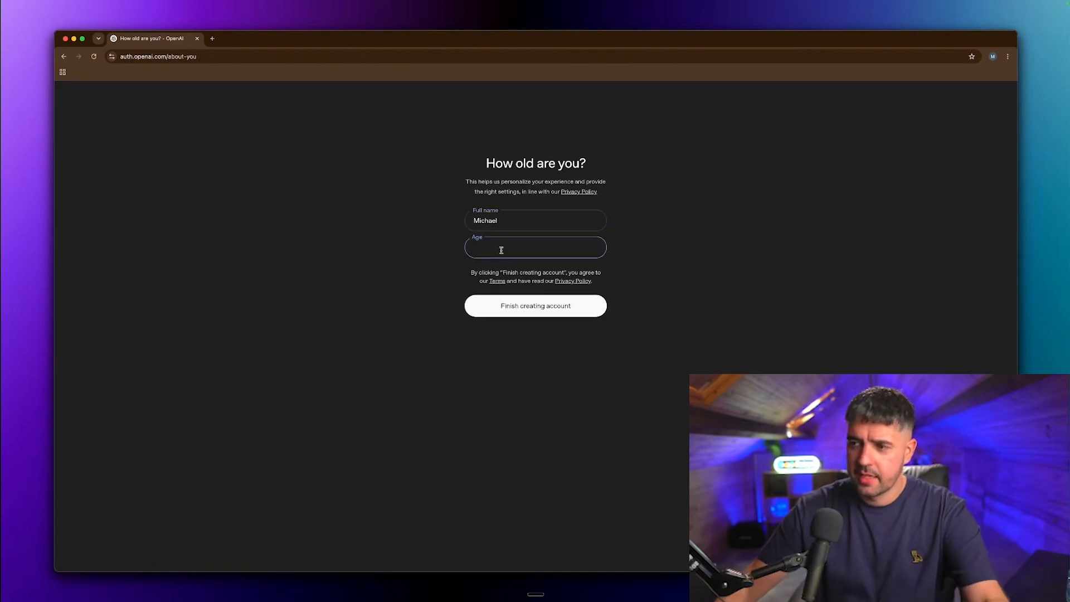
pyautogui.write('34')
pyautogui.click(521, 299)
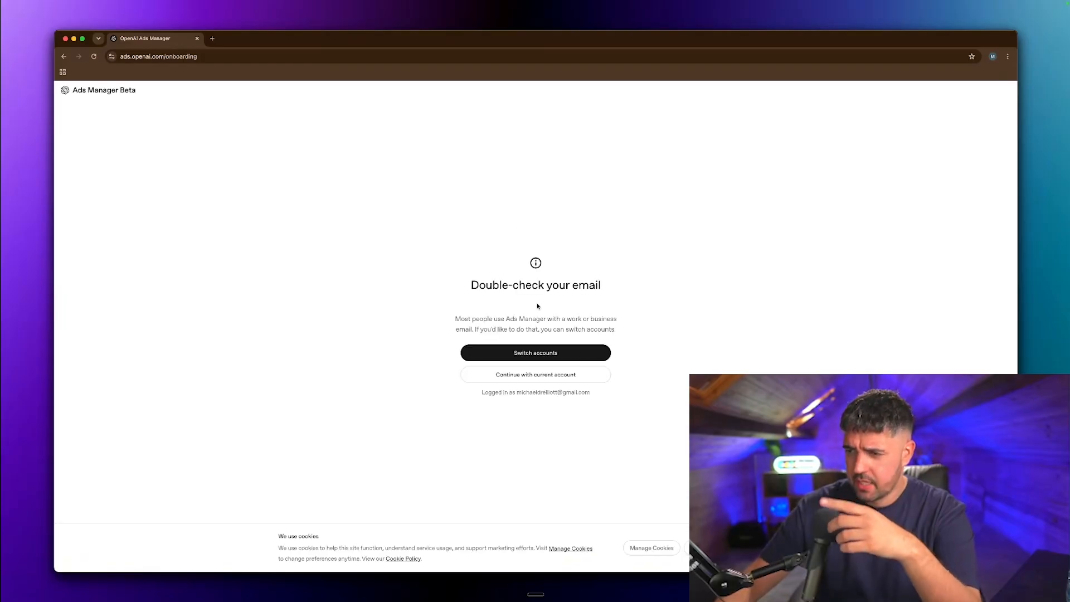
pyautogui.click(546, 375)
pyautogui.click(547, 391)
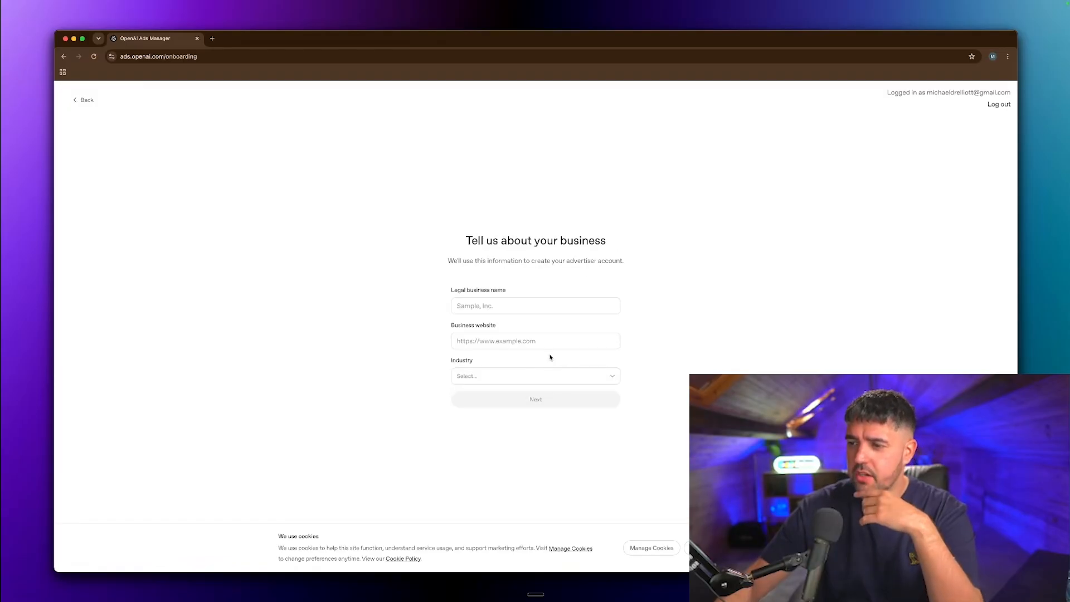
pyautogui.click(514, 305)
pyautogui.write('Ell')
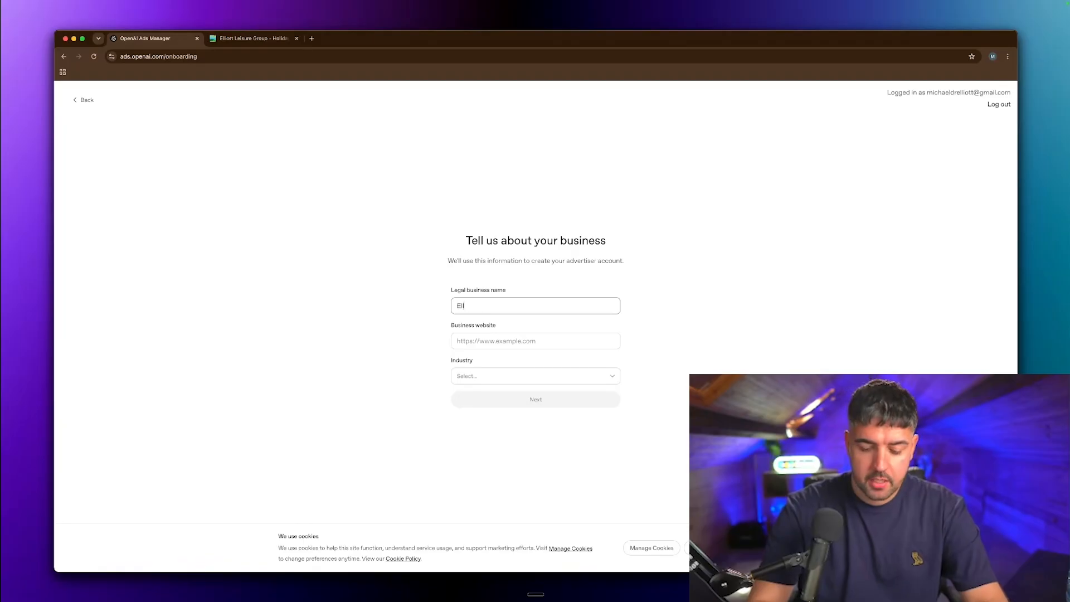
pyautogui.write('iott')
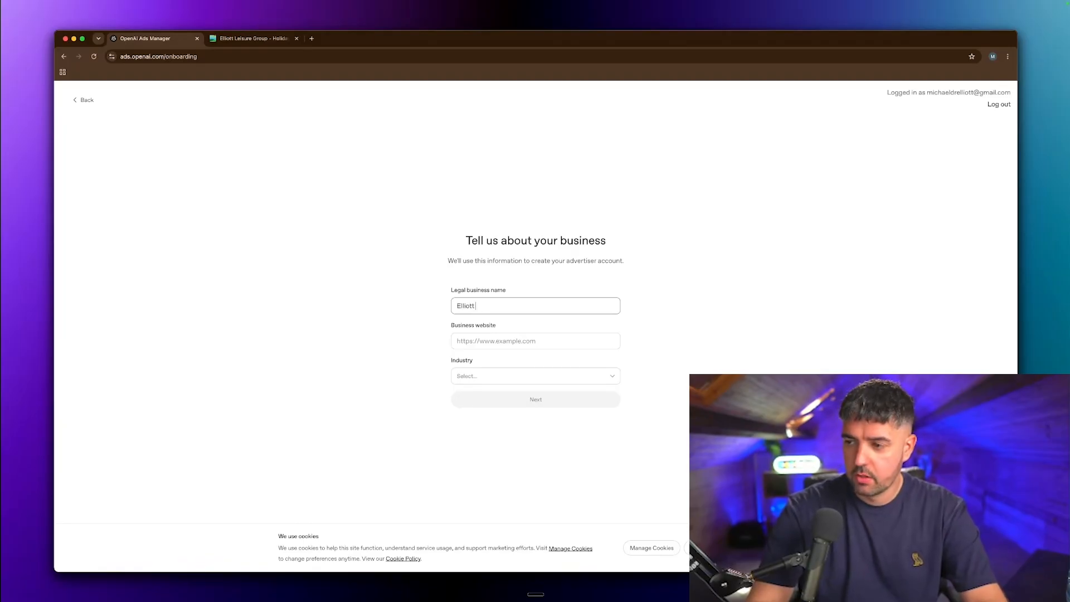
pyautogui.write(' Leisure Group')
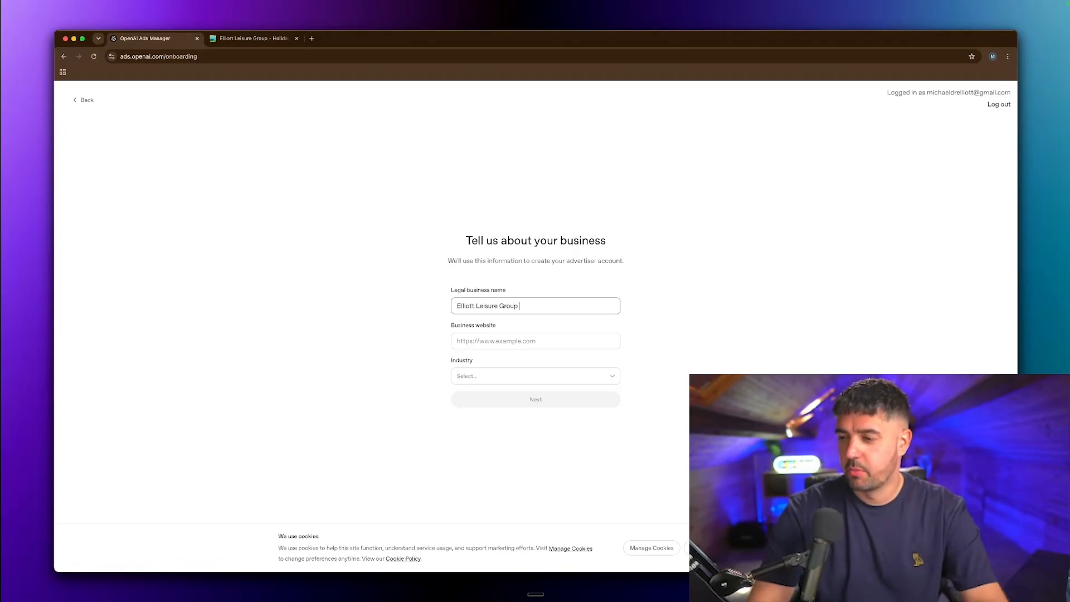
pyautogui.write(' Ltd')
pyautogui.click(517, 341)
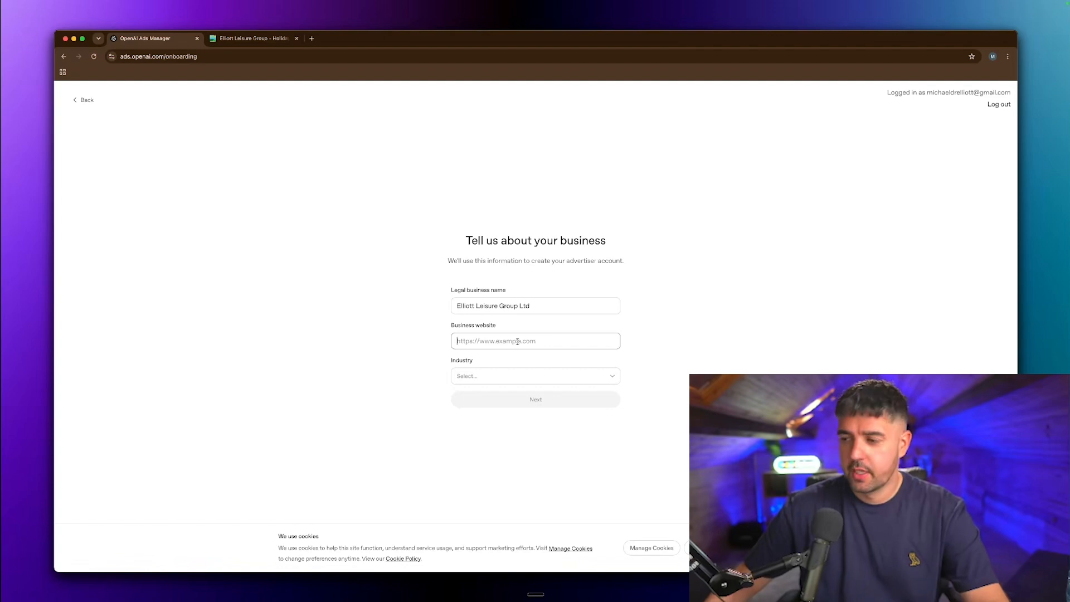
pyautogui.write('https://elliottleisuregroup.co.uk/')
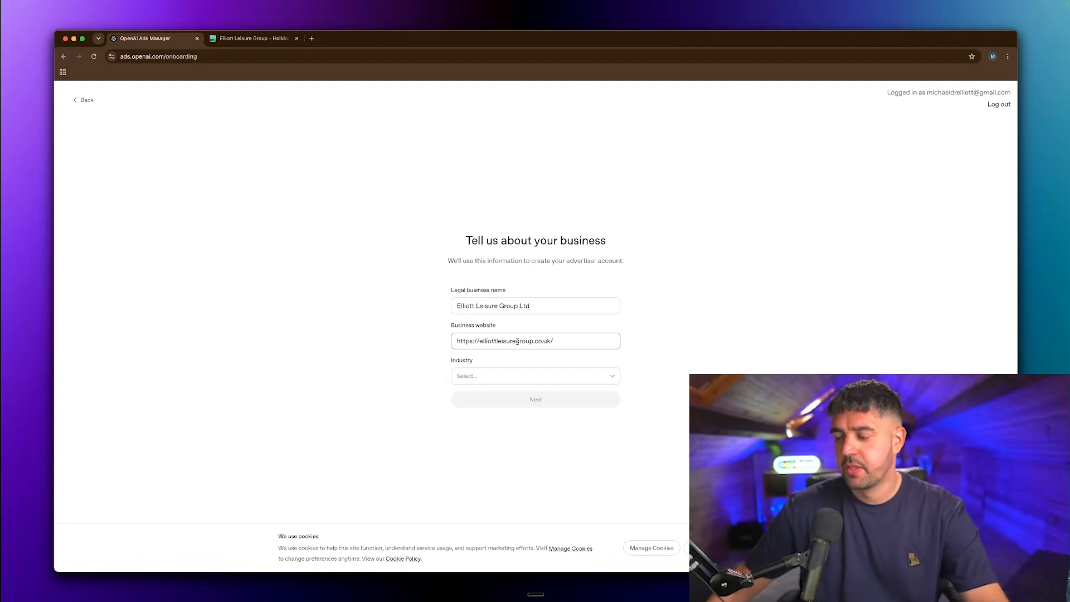
pyautogui.click(248, 38)
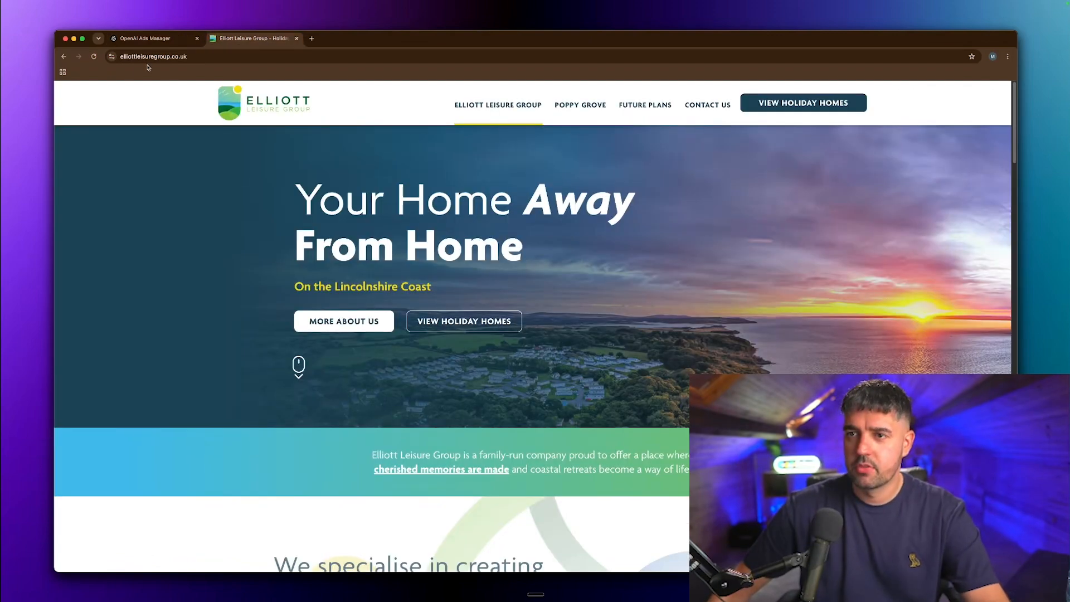
pyautogui.click(192, 56)
pyautogui.click(150, 38)
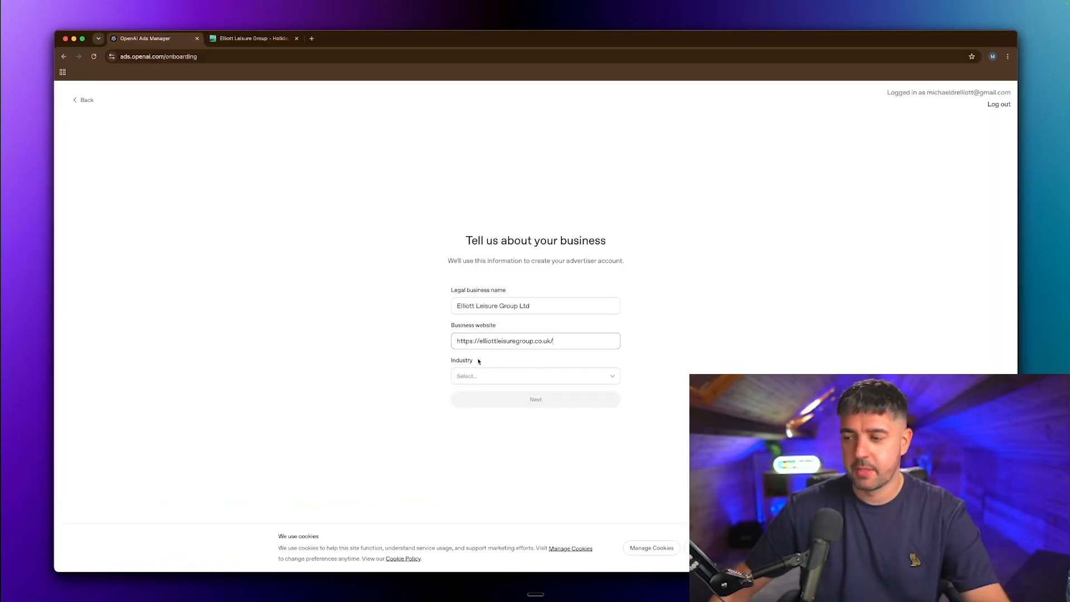
# - Dismiss the cookie notice, choose an industry for the business, and continue to the account details
pyautogui.click(498, 378)
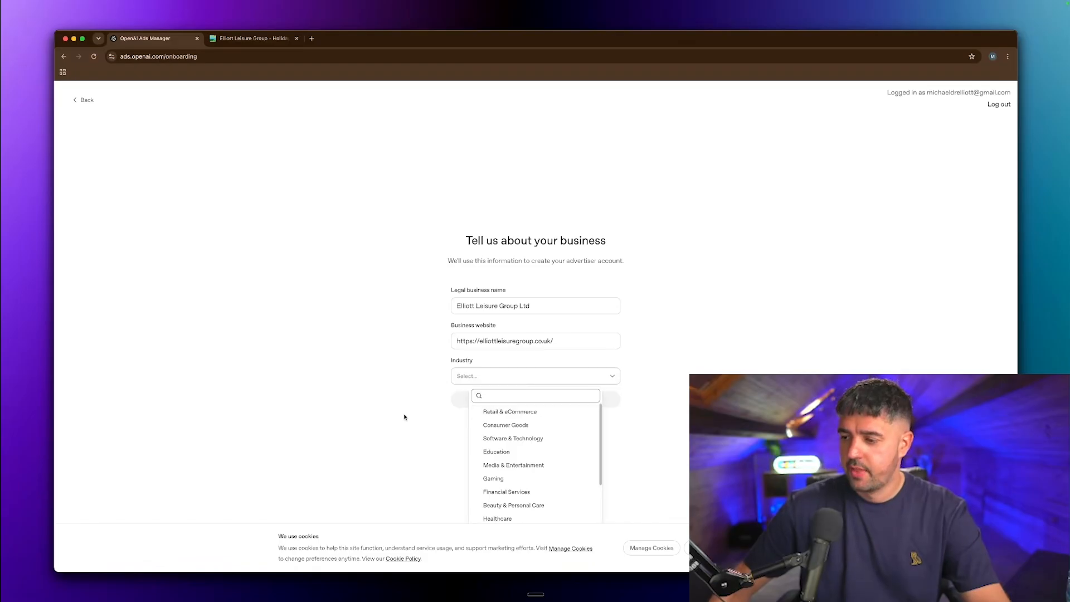
pyautogui.scroll(-5, 527, 442)
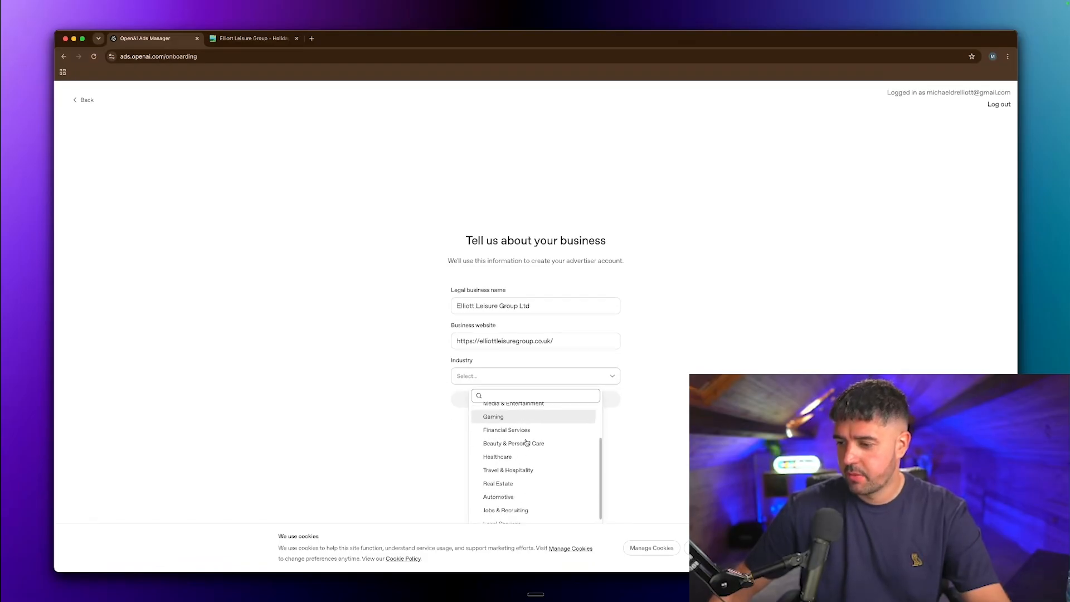
pyautogui.scroll(-3, 526, 442)
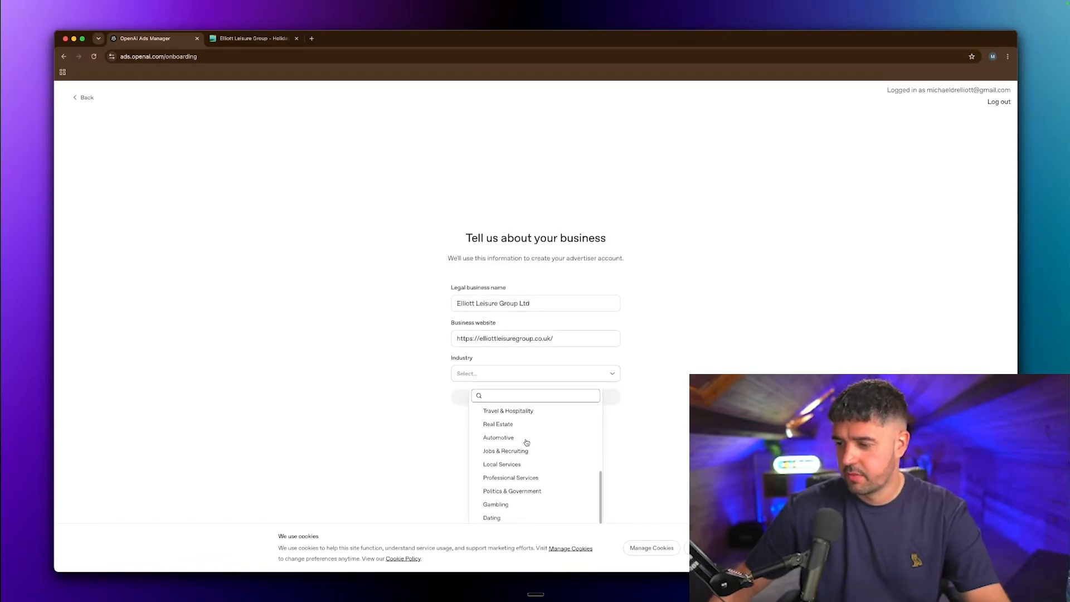
pyautogui.click(771, 548)
pyautogui.click(535, 376)
pyautogui.click(519, 434)
pyautogui.click(513, 399)
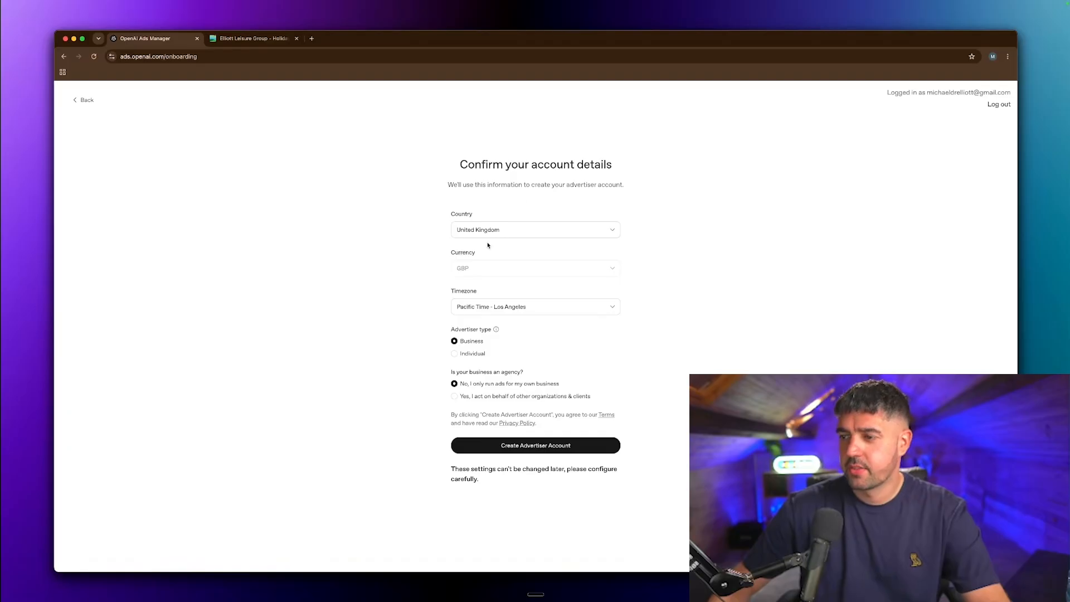
# - Try to change the account's timezone by searching the list for gmt and cen
pyautogui.click(501, 306)
pyautogui.write('gmt')
pyautogui.press('BackSpace')
pyautogui.press('BackSpace')
pyautogui.press('BackSpace')
pyautogui.scroll(-1, 560, 382)
pyautogui.scroll(-10, 559, 382)
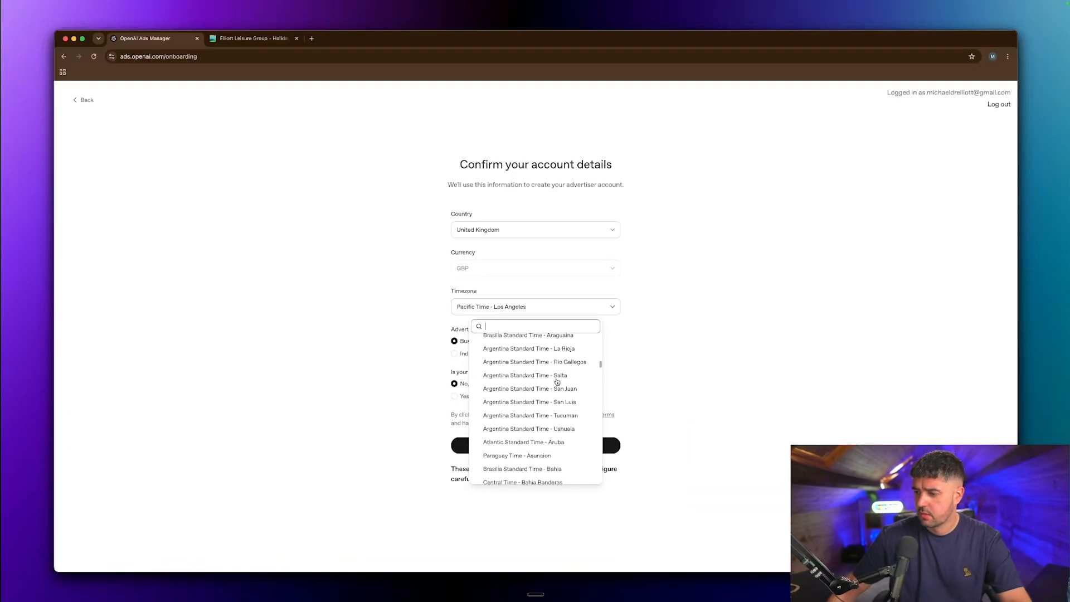
pyautogui.write('cen')
pyautogui.click(529, 341)
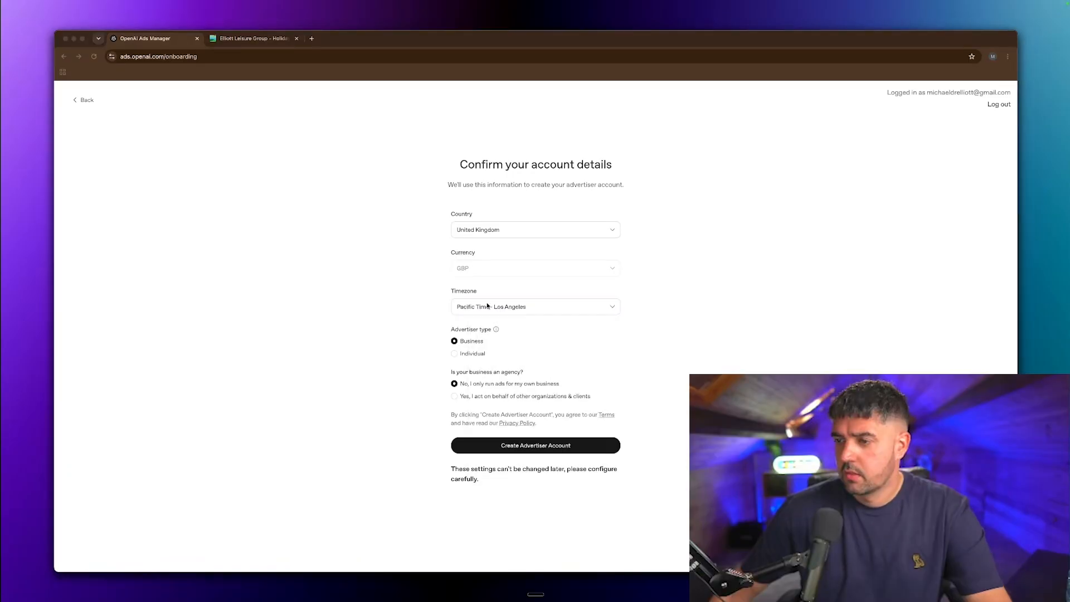
pyautogui.click(525, 309)
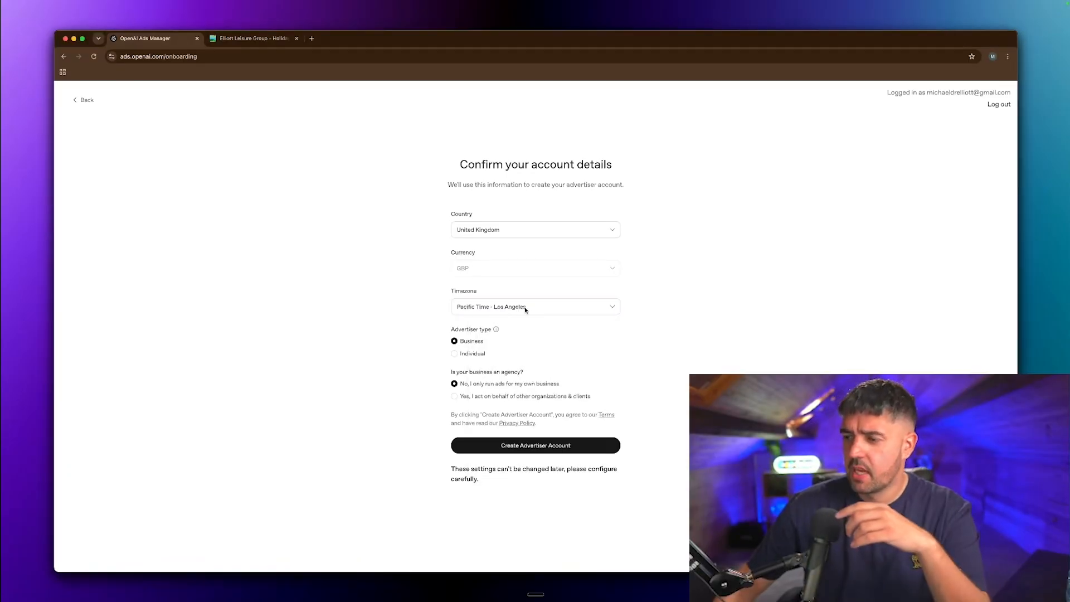
# - Set the timezone to Central European Standard Time - Algiers and create the advertiser account
pyautogui.click(538, 311)
pyautogui.write('eur')
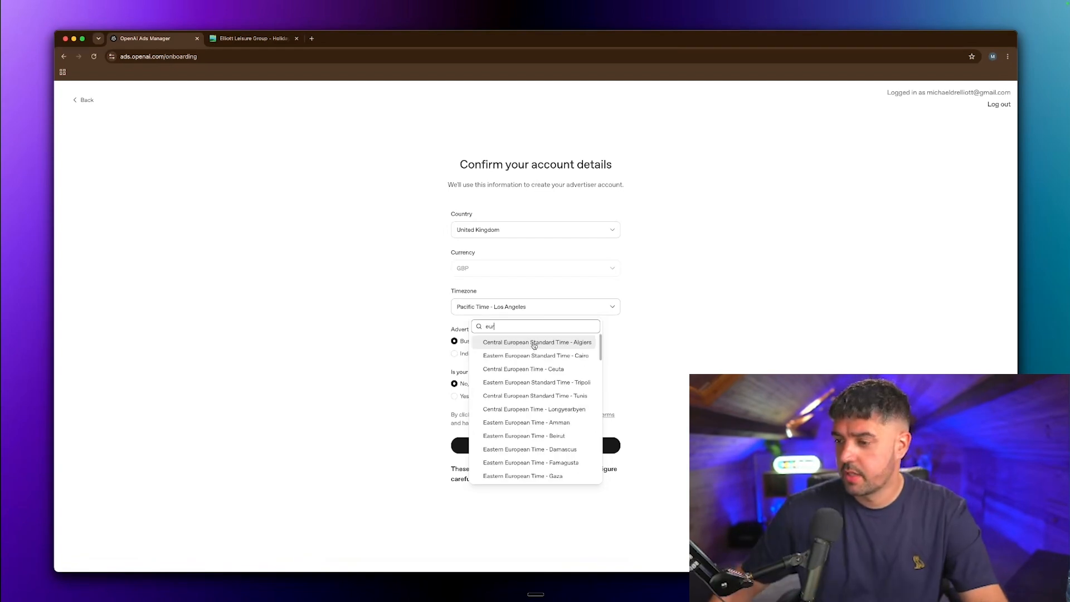
pyautogui.click(534, 344)
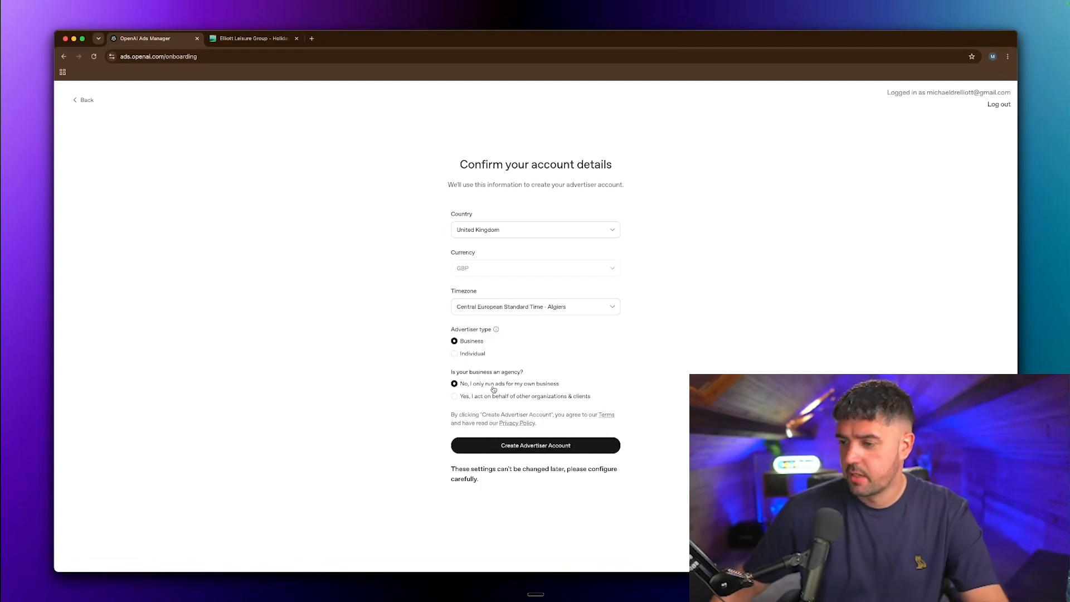
pyautogui.click(539, 445)
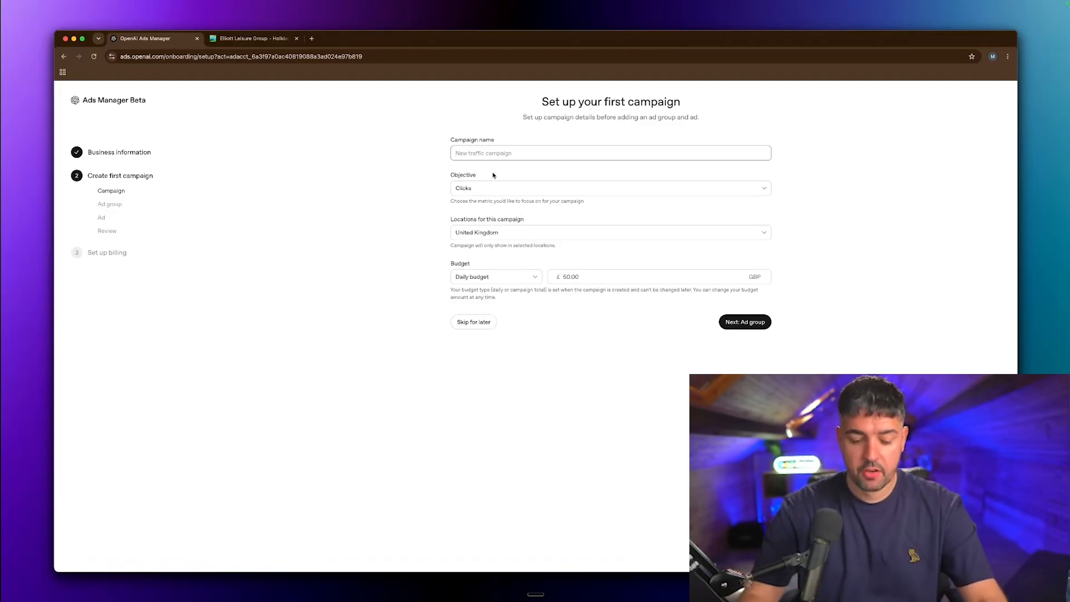
# - Name the campaign Campaign 1 and review the objective options, including Conversions, keeping Clicks selected
pyautogui.write('Campaign 1')
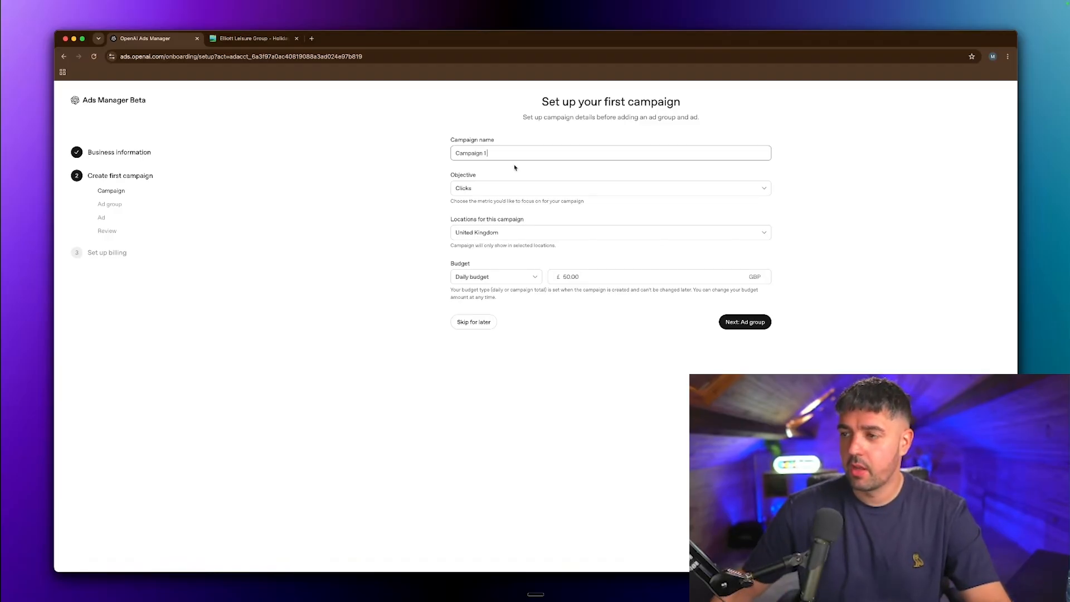
pyautogui.click(498, 189)
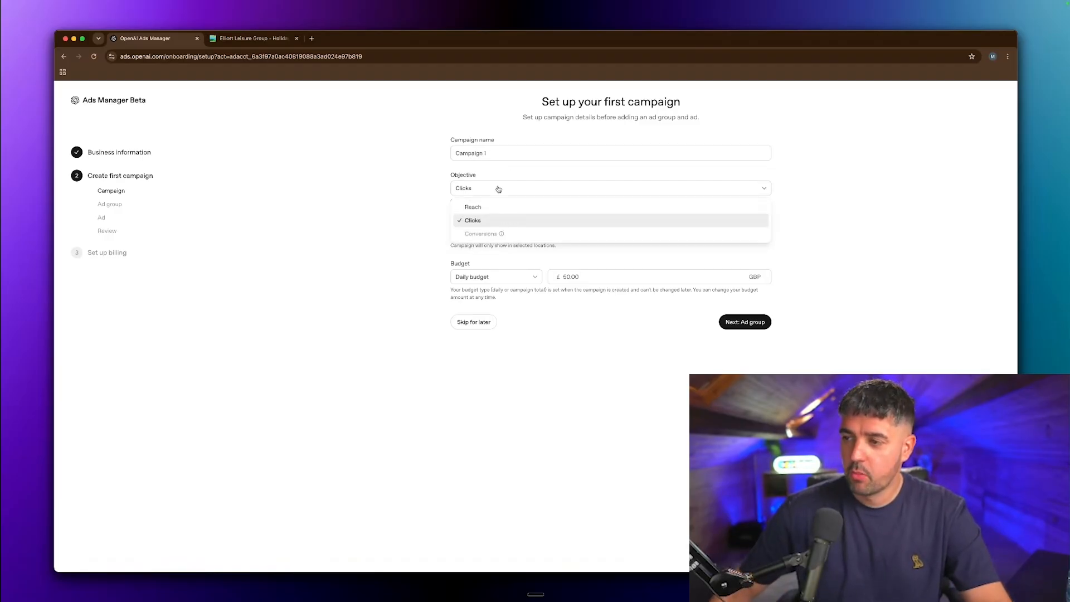
pyautogui.moveTo(502, 234)
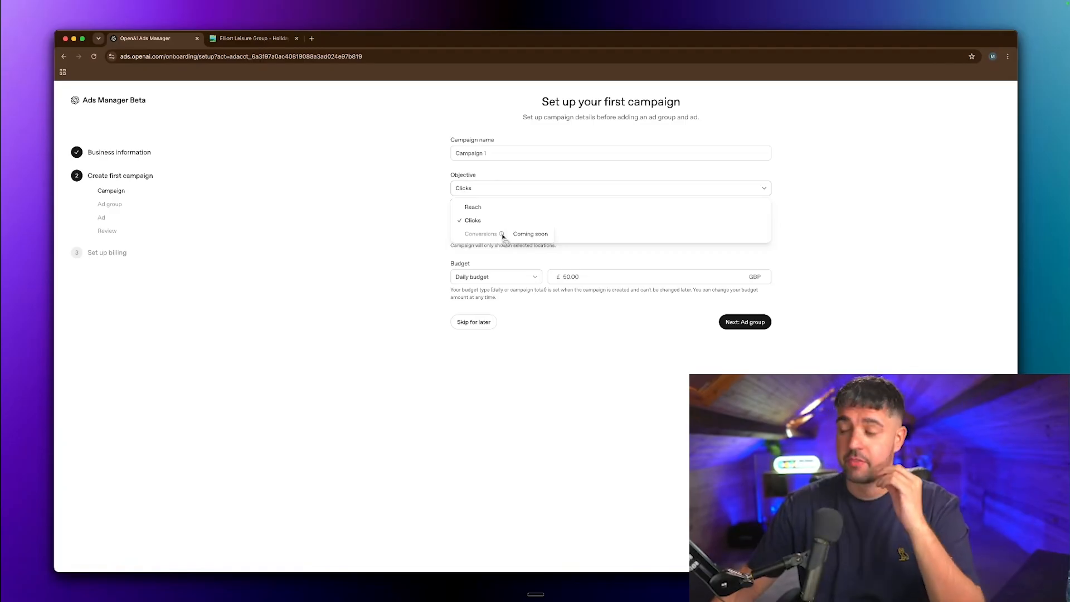
pyautogui.click(394, 232)
# - Set the campaign's daily budget to £20 and continue to the ad group setup
pyautogui.doubleClick(572, 277)
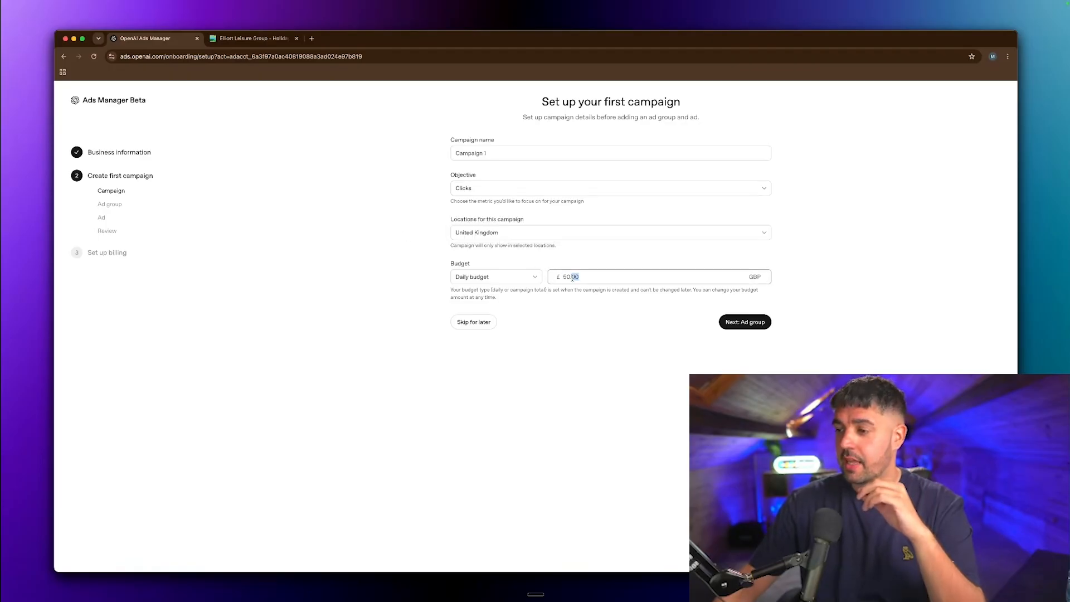
pyautogui.write('20')
pyautogui.click(742, 324)
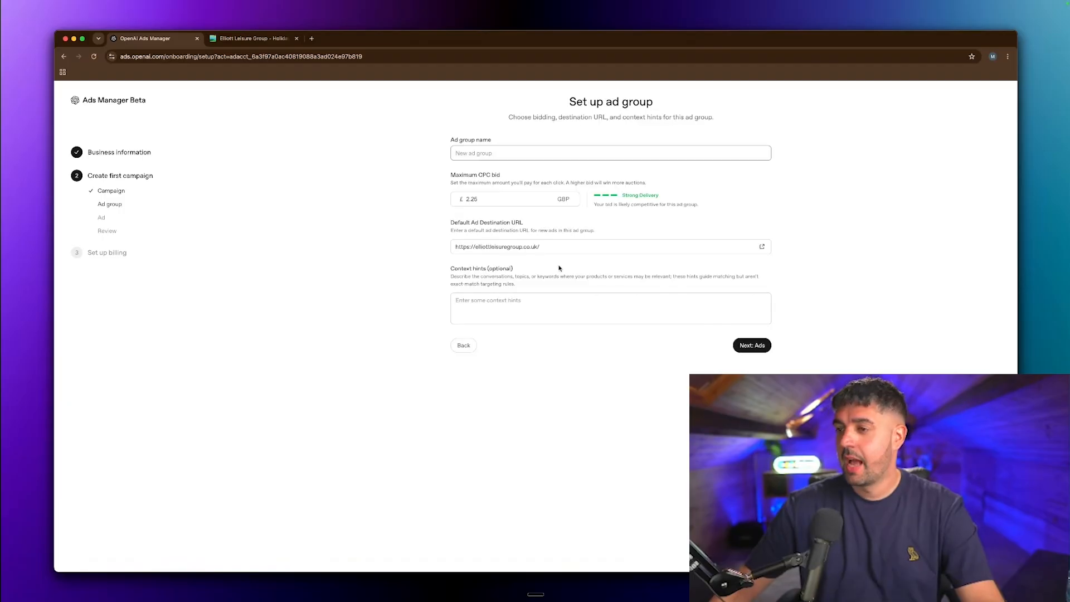
# - Name the ad group Ad group 1, add the context hint "buying a holiday home in skegness" and continue to the ad setup
pyautogui.write('Ad group 1')
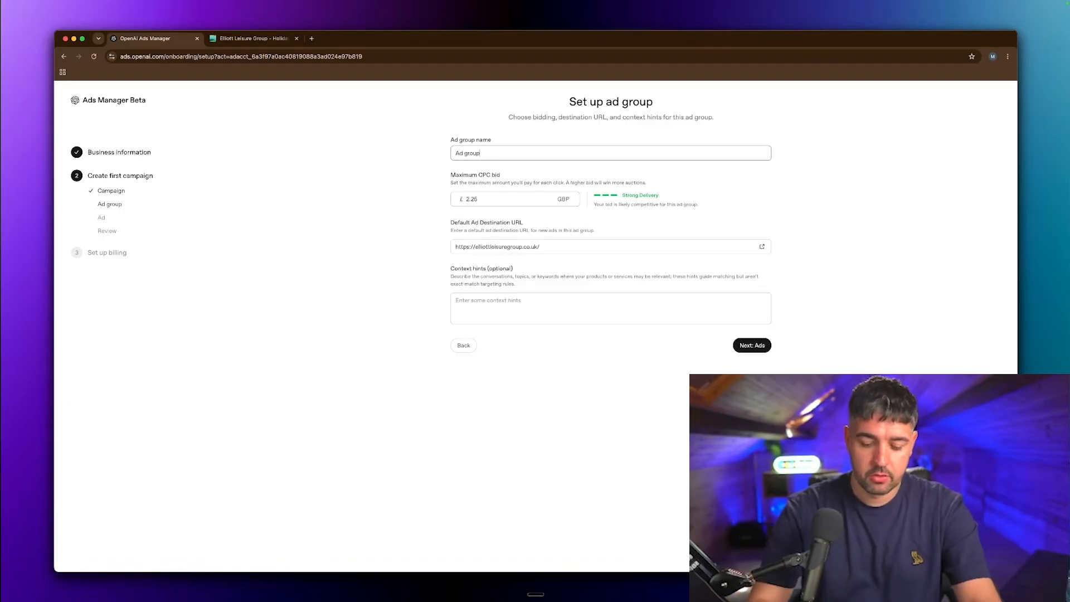
pyautogui.click(541, 301)
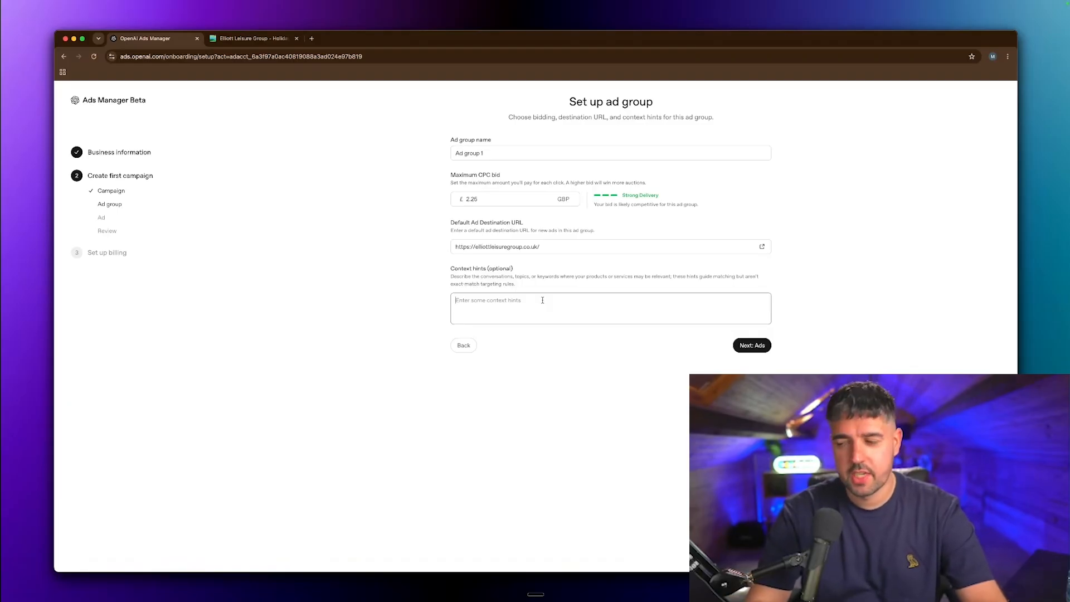
pyautogui.write('buying a ')
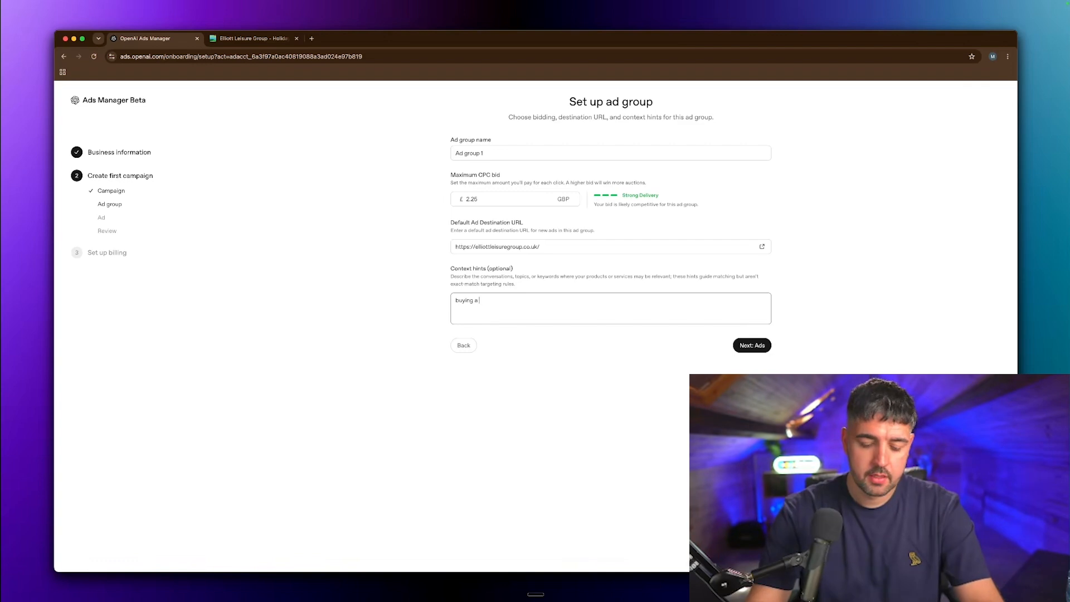
pyautogui.write('holiday home in skegness')
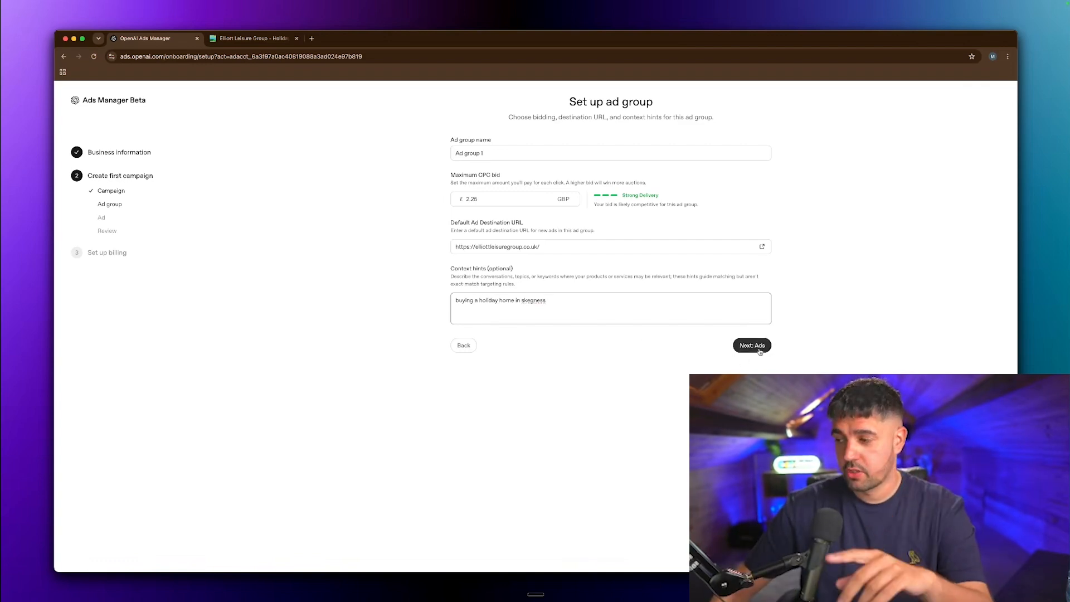
pyautogui.click(753, 346)
# - Name the ad "ad 1" and shorten its headline to "Elliott Leisure Group - Holiday Homes"
pyautogui.scroll(-1, 553, 242)
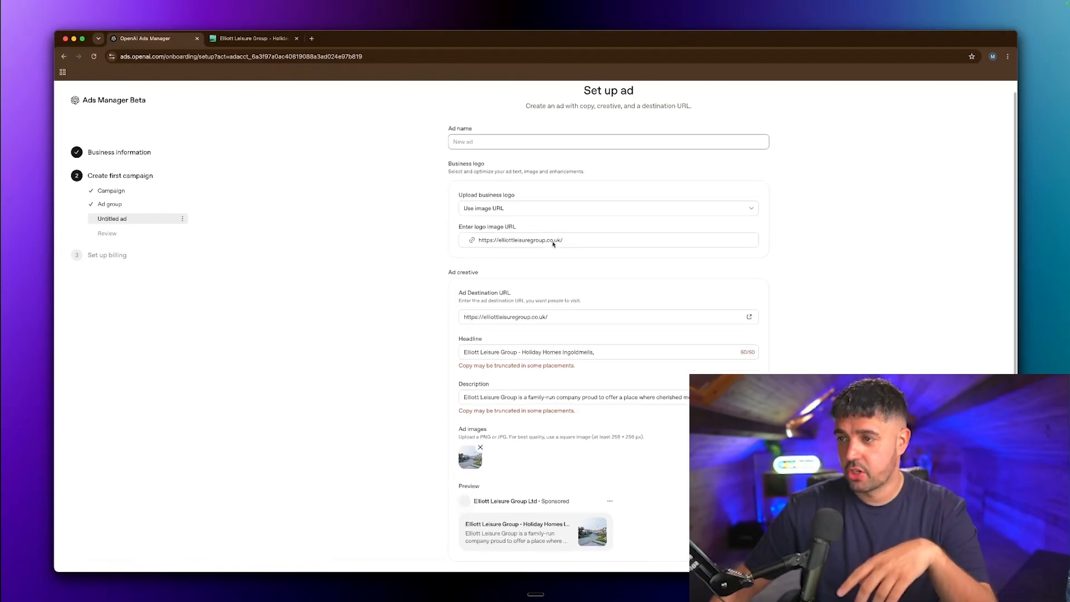
pyautogui.scroll(-1, 553, 242)
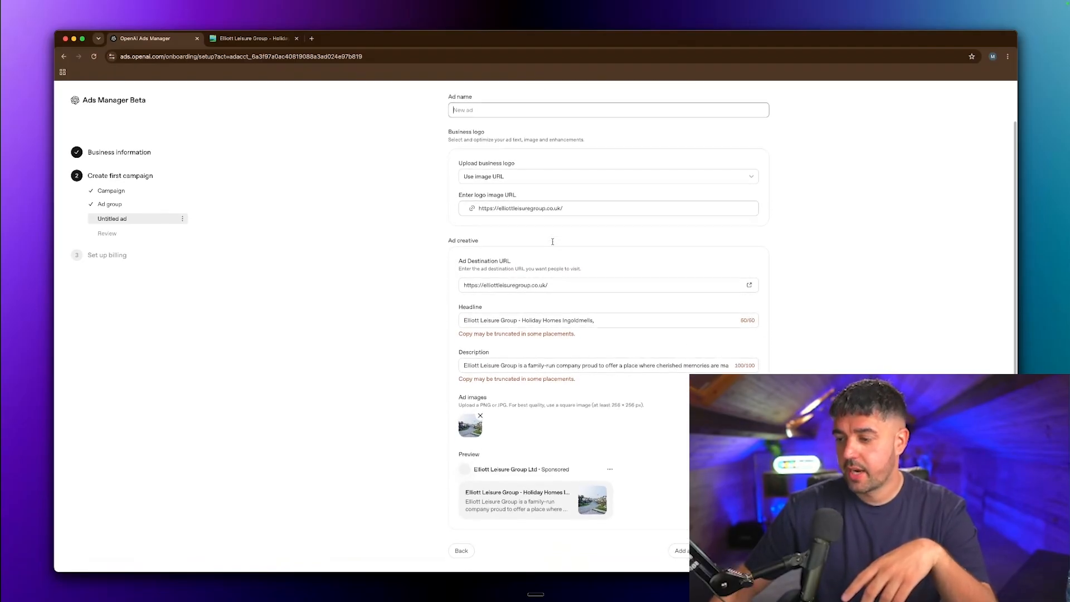
pyautogui.scroll(2, 576, 249)
pyautogui.write('ad 1')
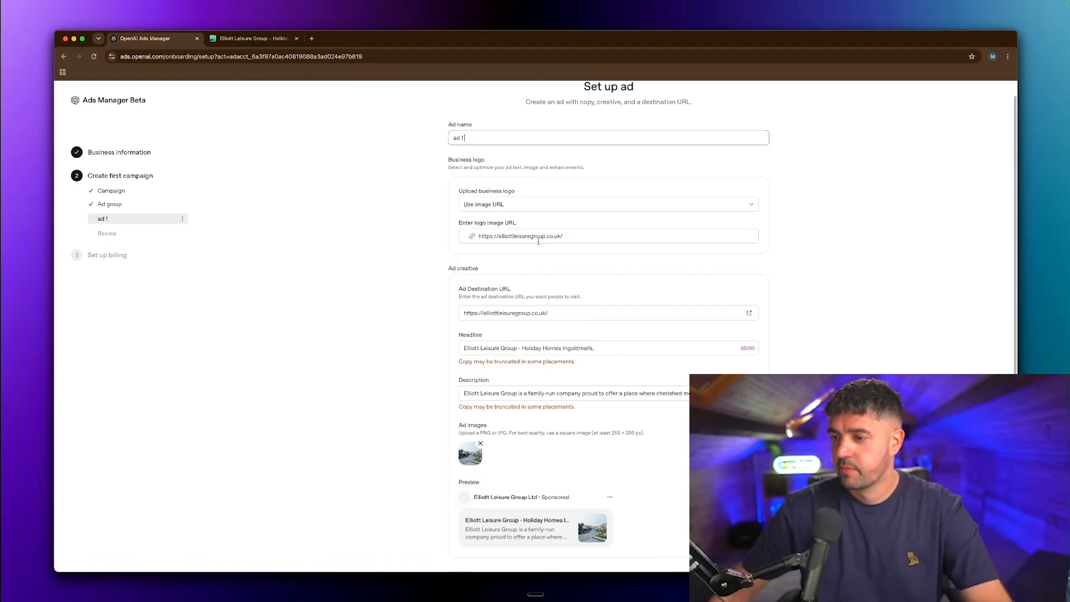
pyautogui.scroll(-1, 526, 352)
pyautogui.scroll(-1, 526, 351)
pyautogui.moveTo(595, 320); pyautogui.dragTo(561, 320)
pyautogui.press('BackSpace')
pyautogui.click(715, 365)
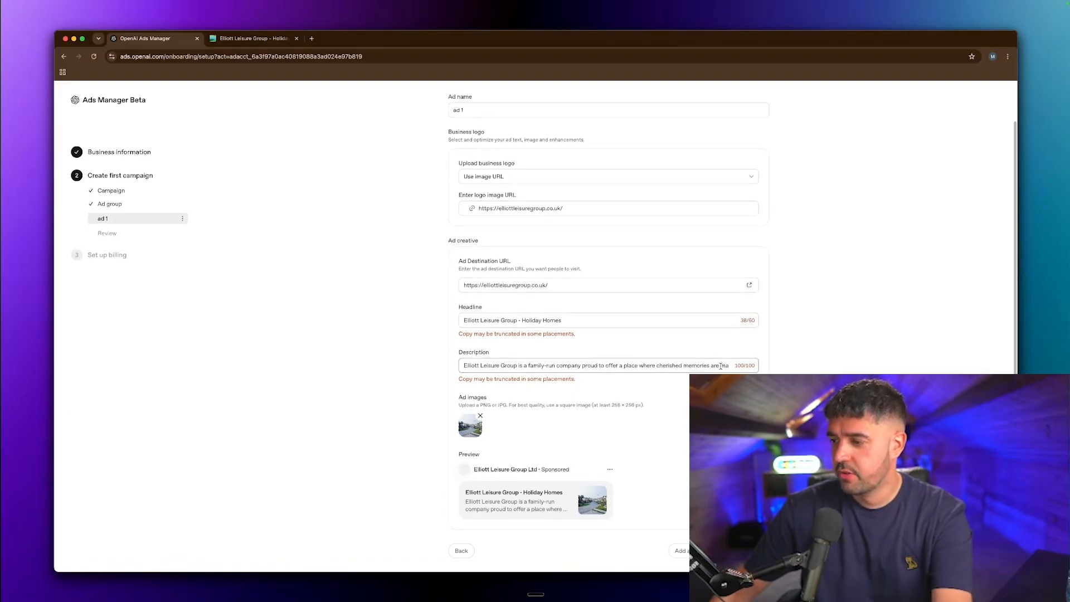
# - Continue to the campaign review, check the summary and publish the campaign
pyautogui.click(746, 551)
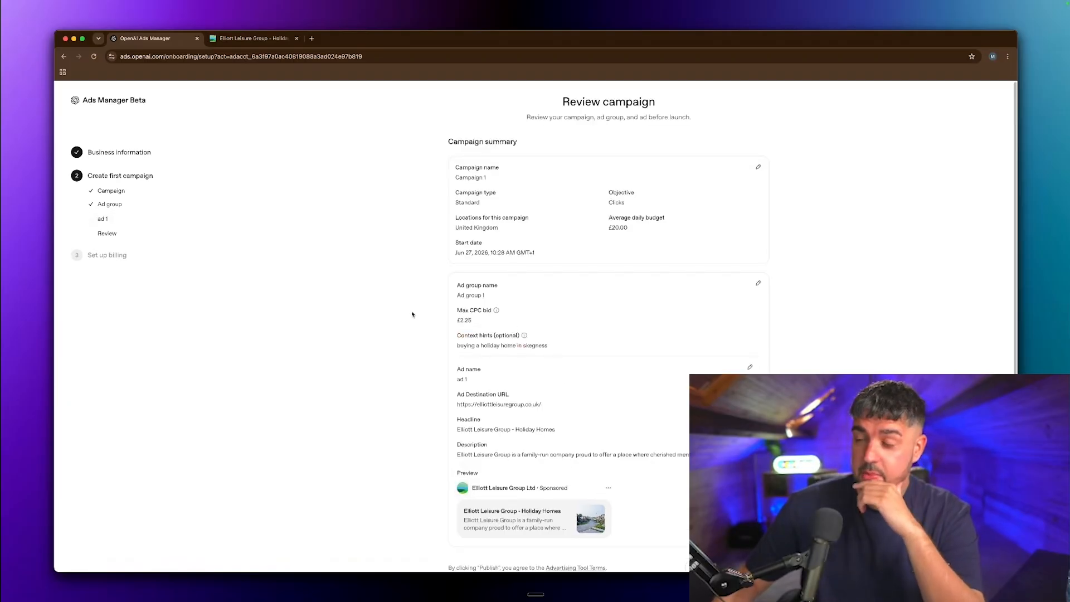
pyautogui.scroll(-1, 607, 323)
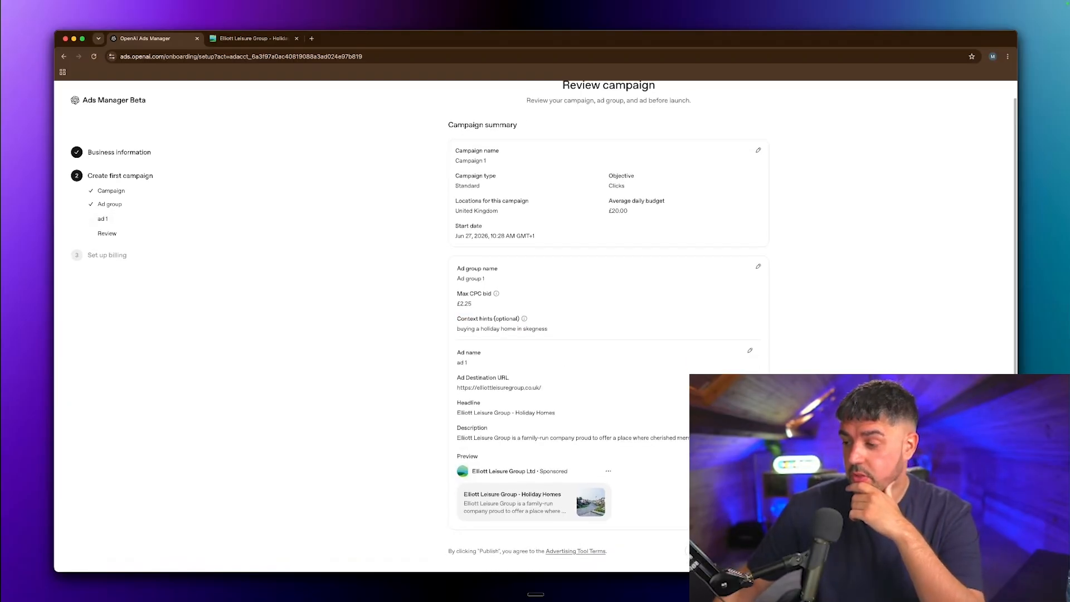
pyautogui.click(746, 551)
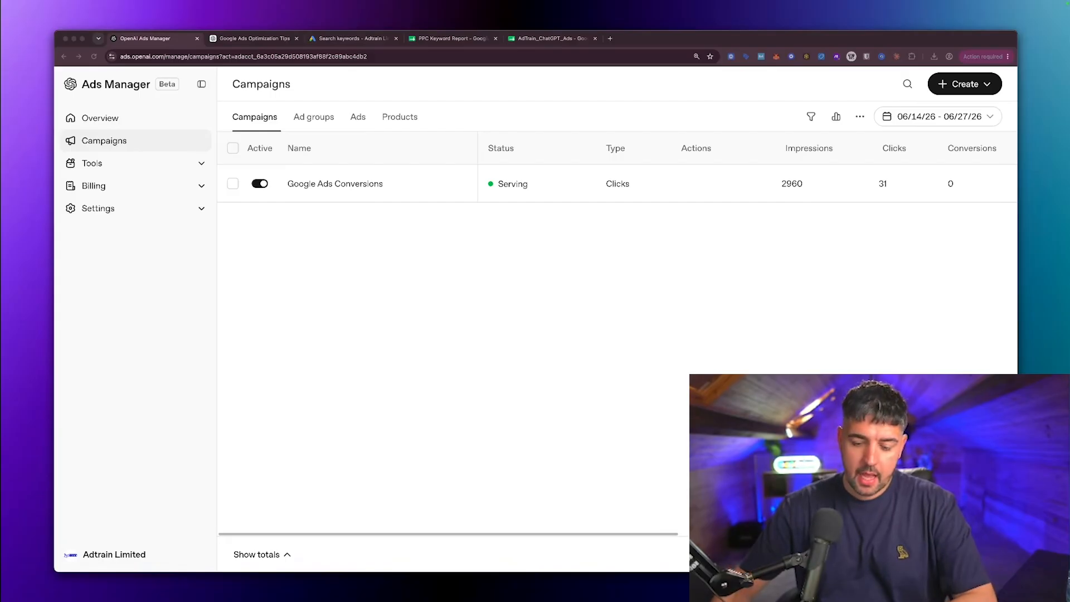
# - Switch to Claude, enlarge its window and examine the ChatGPT ad copy themes back up to the original prompt
pyautogui.moveTo(0, 47); pyautogui.dragTo(532, 103)
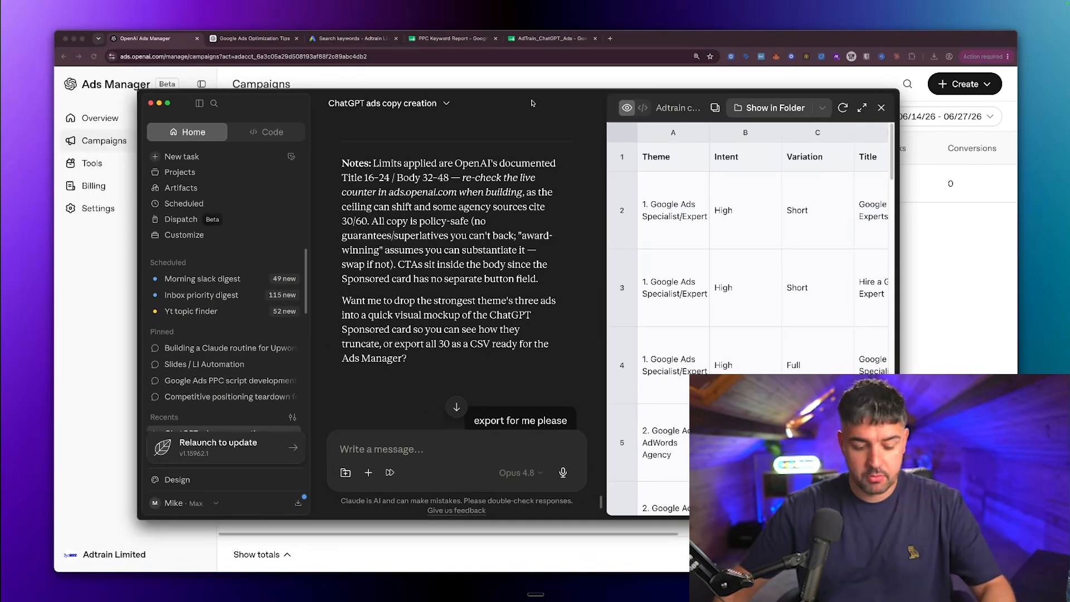
pyautogui.doubleClick(532, 103)
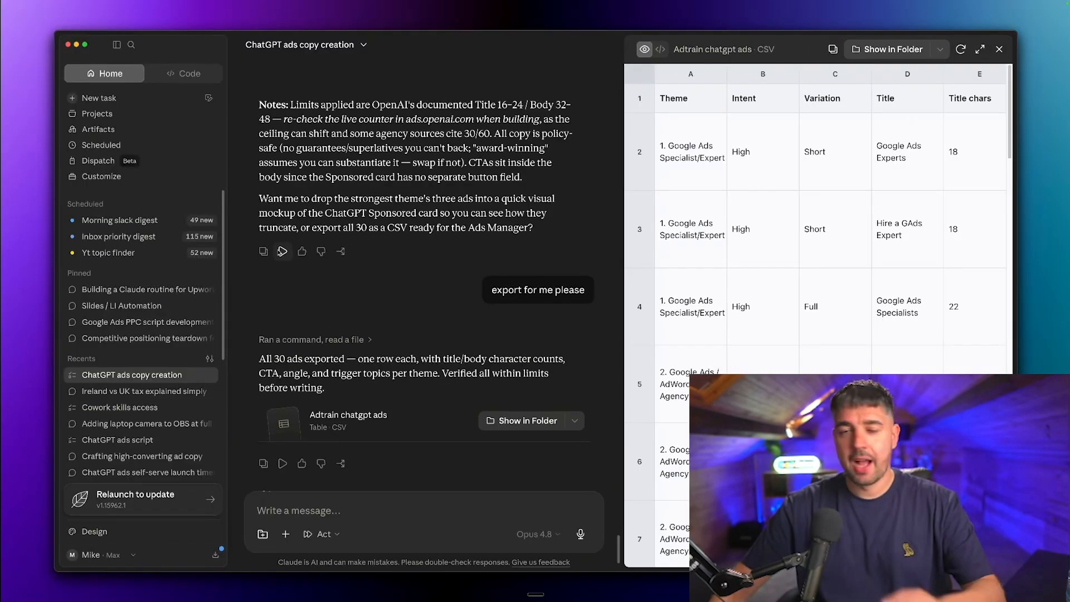
pyautogui.scroll(-3, 343, 260)
pyautogui.scroll(4, 350, 261)
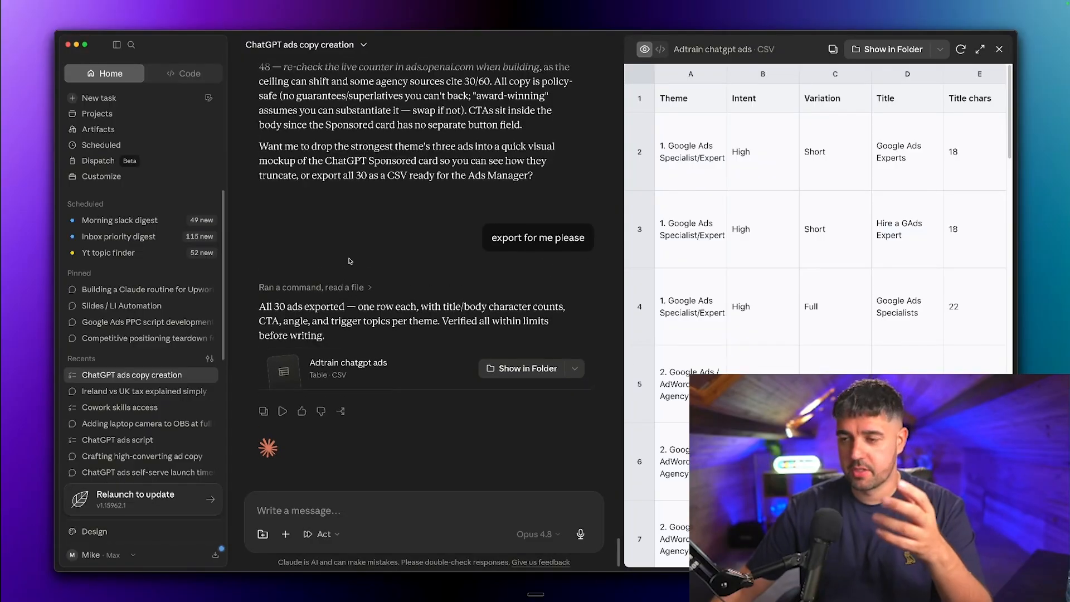
pyautogui.scroll(10, 350, 260)
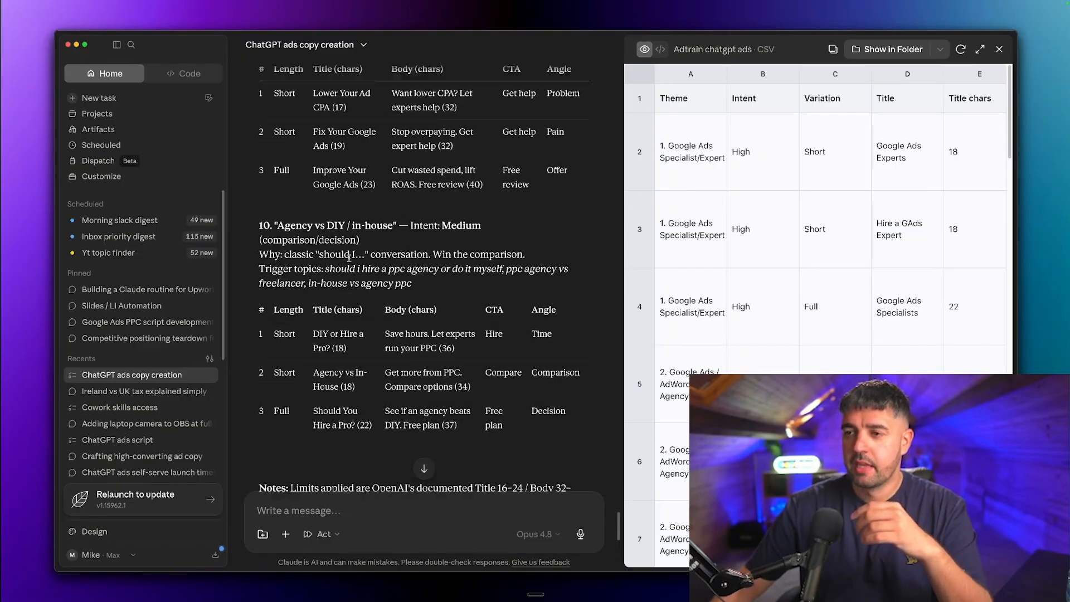
pyautogui.scroll(15, 350, 260)
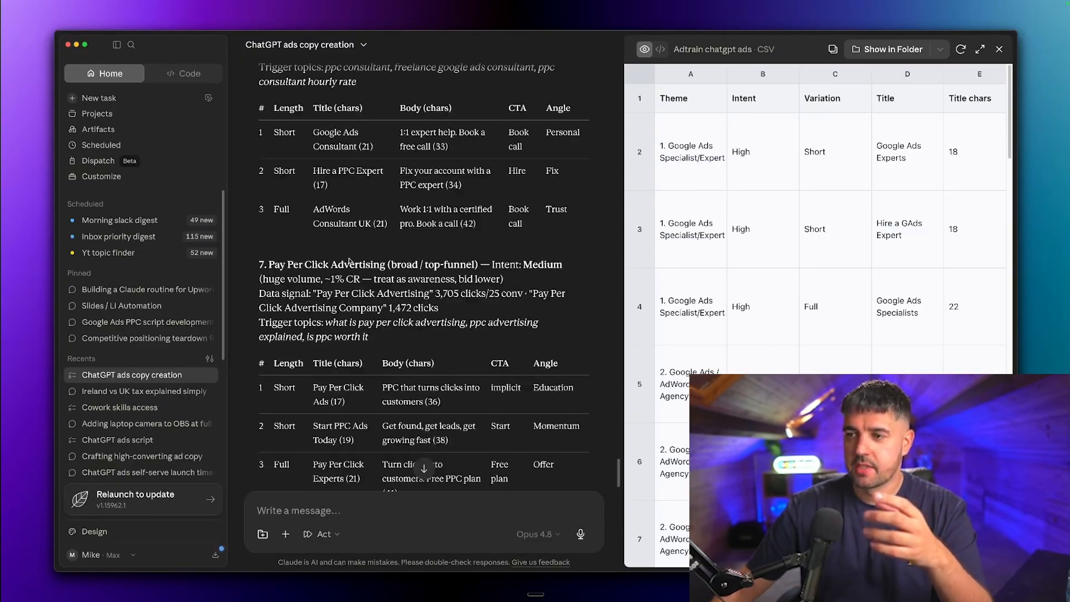
pyautogui.scroll(4, 350, 260)
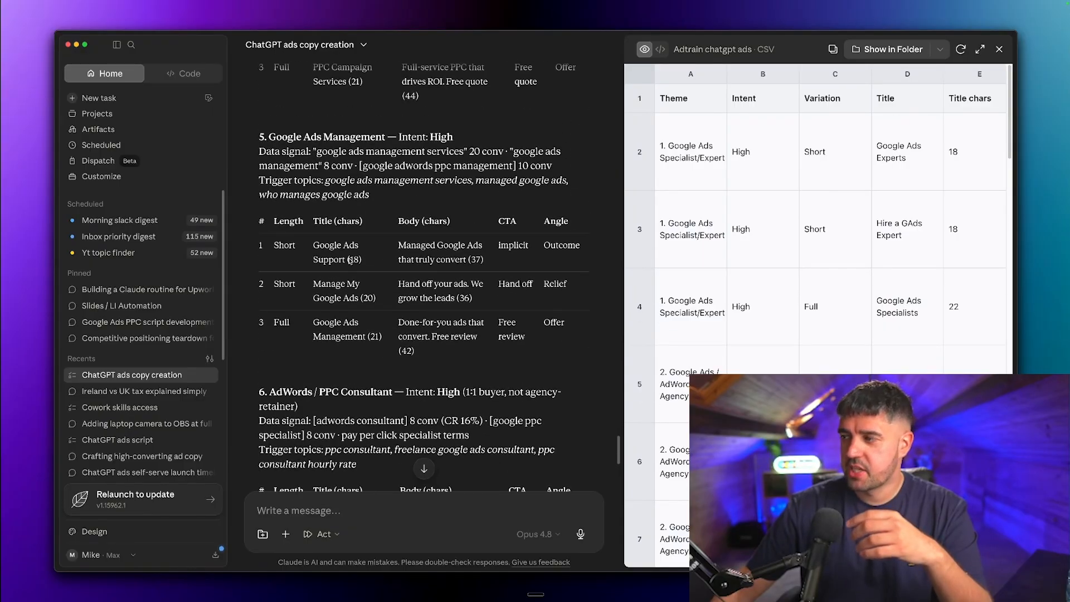
pyautogui.scroll(5, 350, 260)
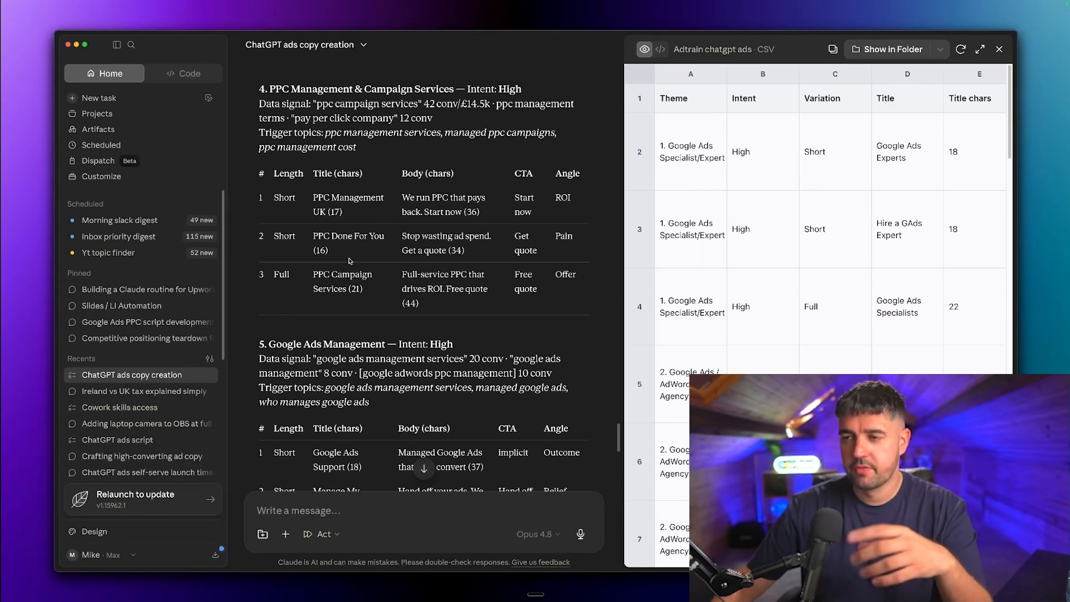
pyautogui.scroll(1, 350, 260)
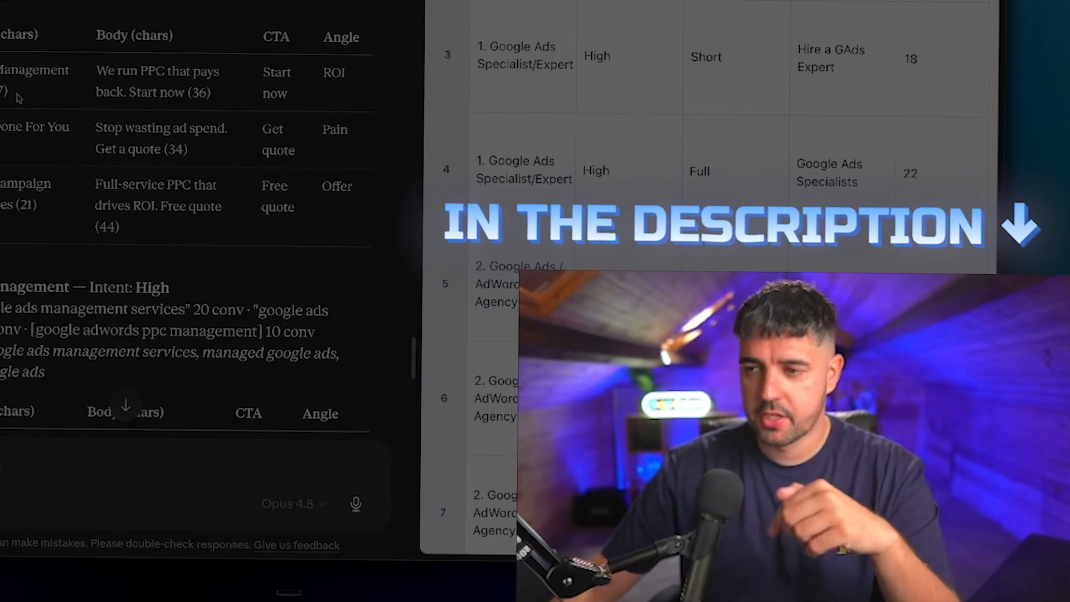
pyautogui.scroll(1, 19, 98)
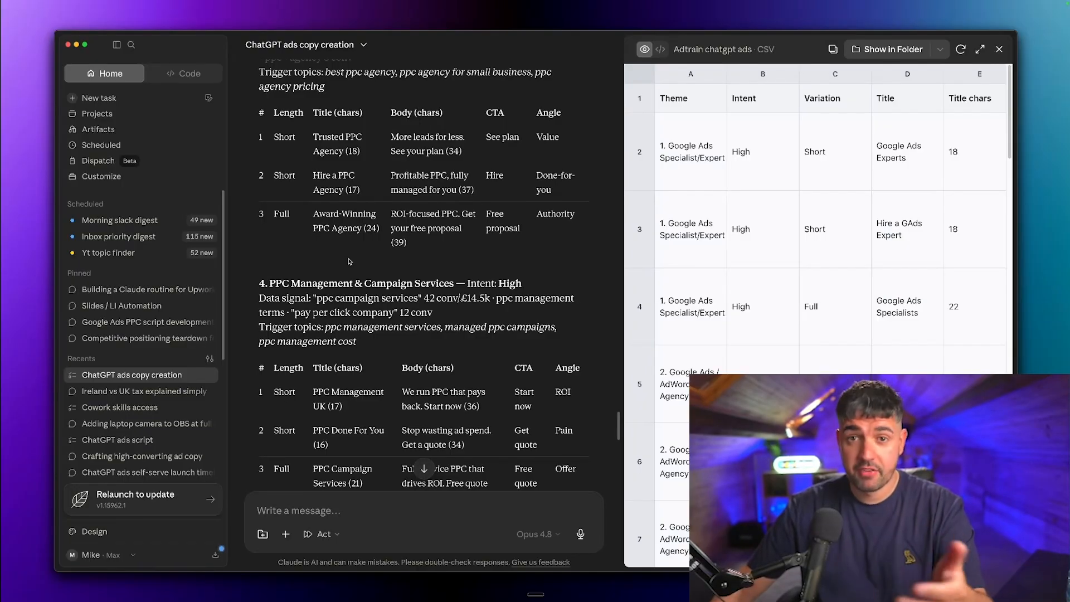
pyautogui.scroll(5, 349, 262)
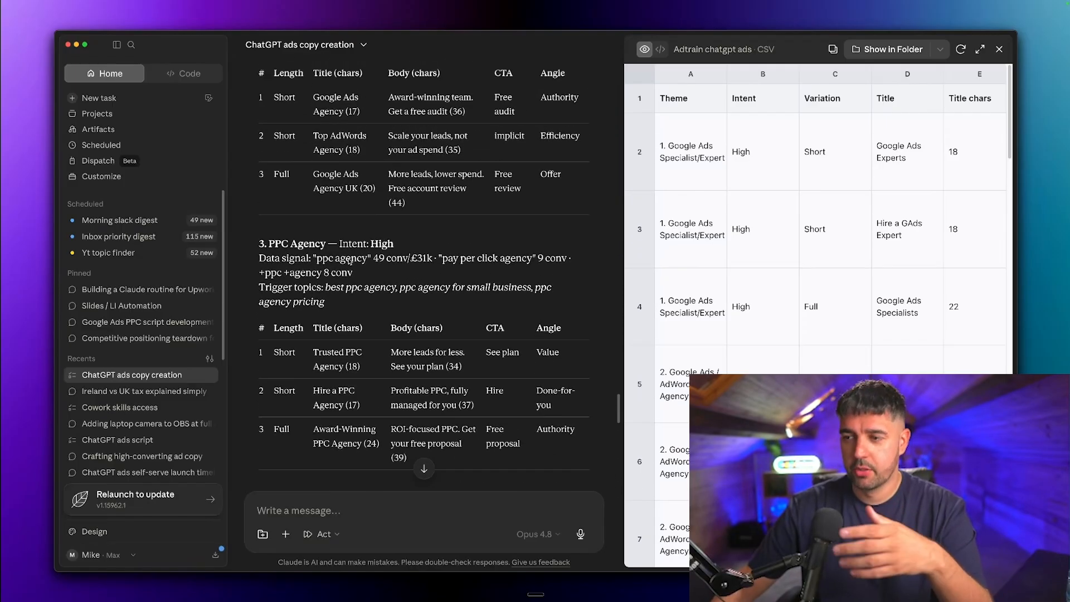
pyautogui.scroll(8, 349, 262)
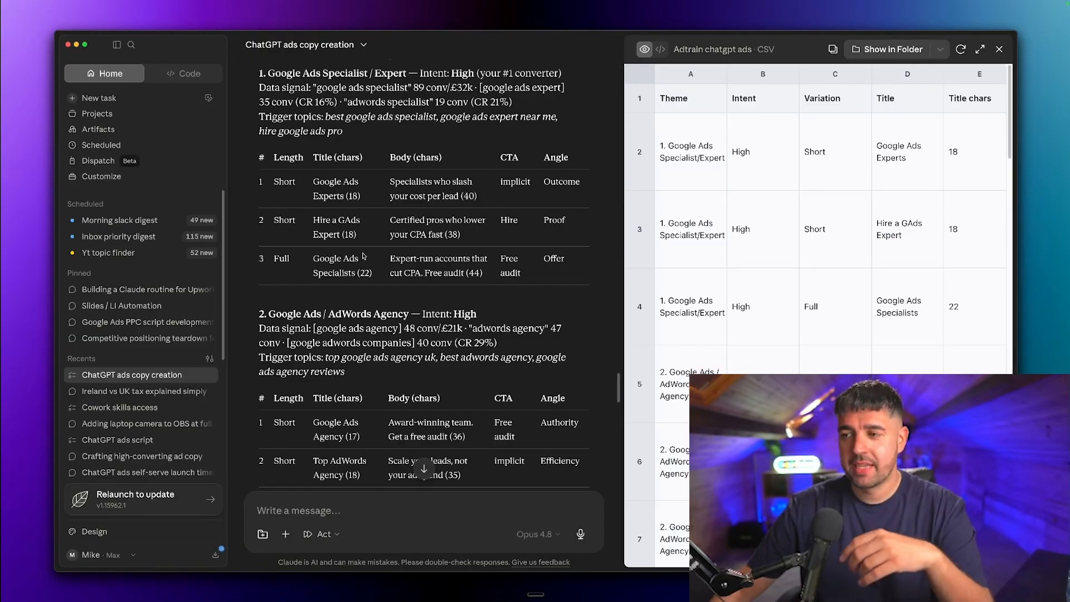
pyautogui.scroll(20, 382, 246)
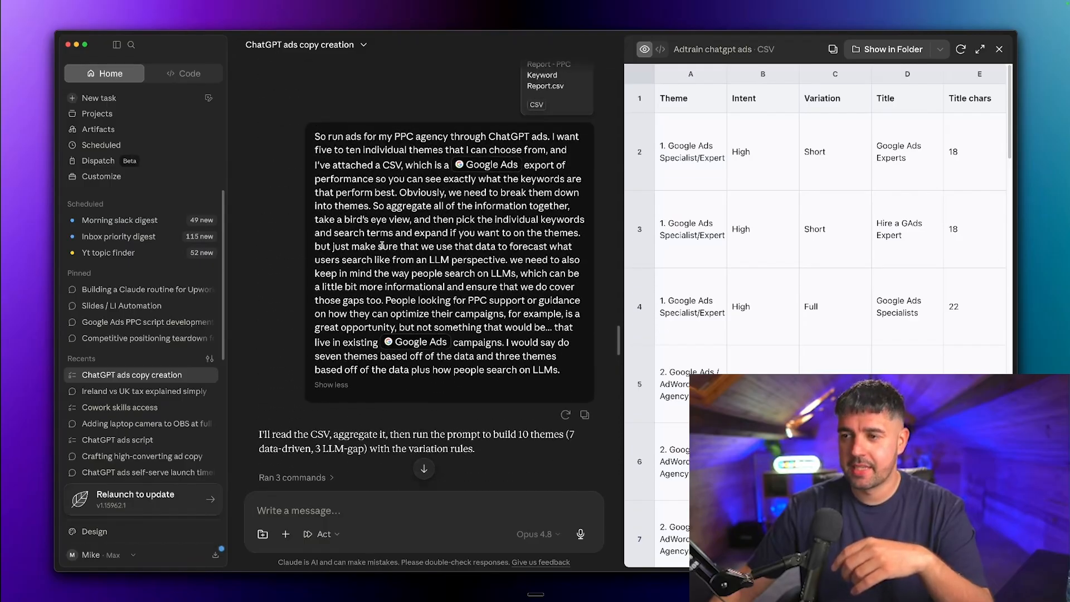
pyautogui.scroll(3, 382, 245)
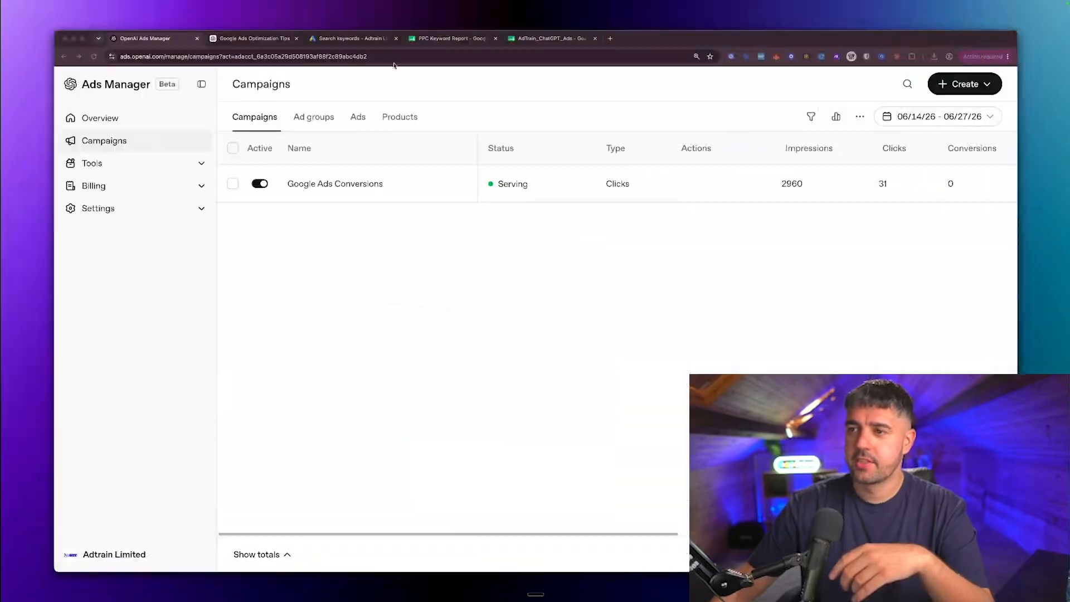
# - Switch to the browser and look through the keyword performance rows in the PPC Keyword Report spreadsheet
pyautogui.click(449, 39)
pyautogui.scroll(-20, 533, 187)
pyautogui.scroll(-20, 559, 228)
pyautogui.scroll(10, 558, 229)
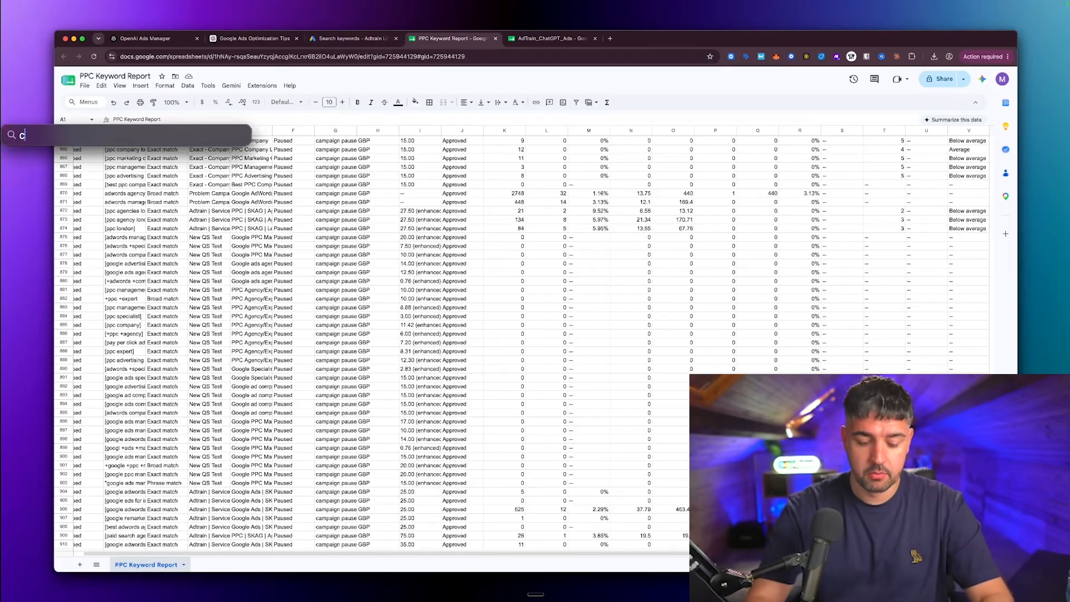
# - Return to Claude, close the CSV preview and read the prompt requesting ad themes from the attached keyword report
pyautogui.press('super+Tab')
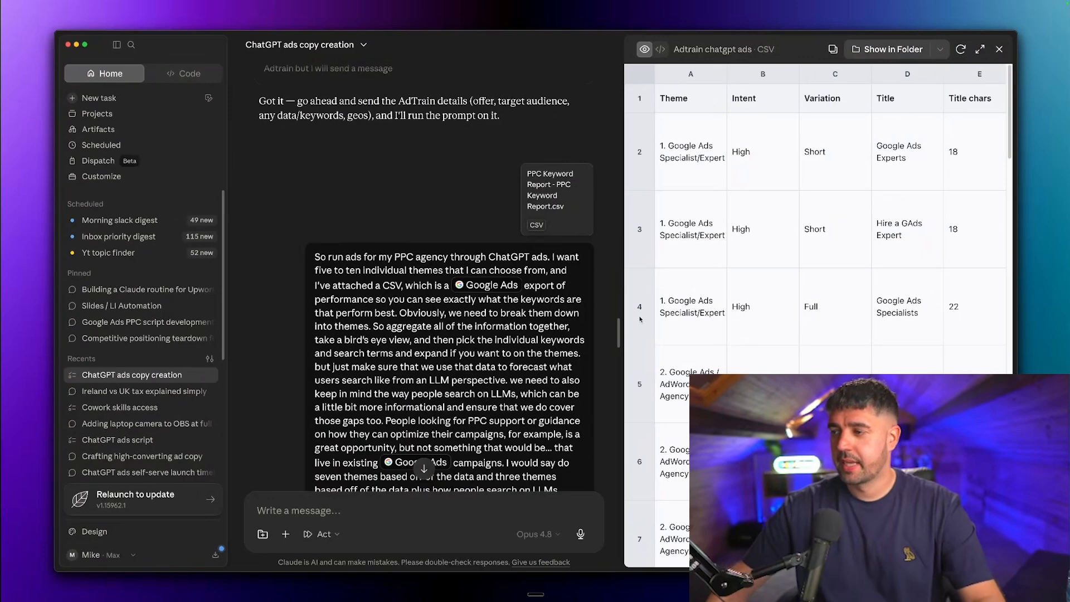
pyautogui.click(999, 49)
pyautogui.scroll(1, 555, 220)
pyautogui.scroll(-1, 556, 220)
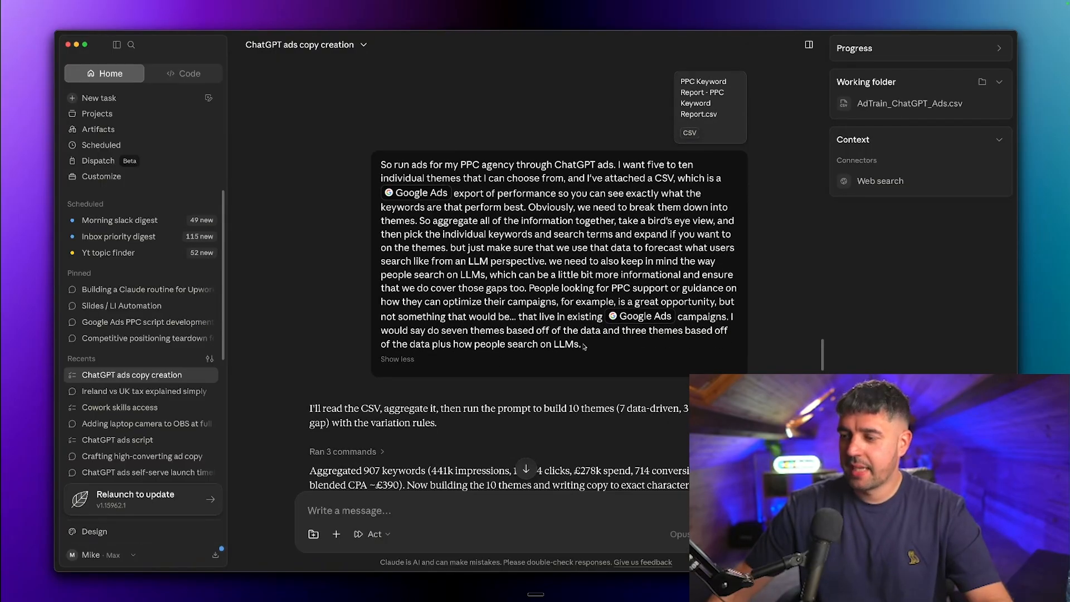
pyautogui.moveTo(586, 346); pyautogui.dragTo(516, 208)
pyautogui.click(516, 208)
pyautogui.scroll(-2, 524, 231)
pyautogui.scroll(-2, 546, 201)
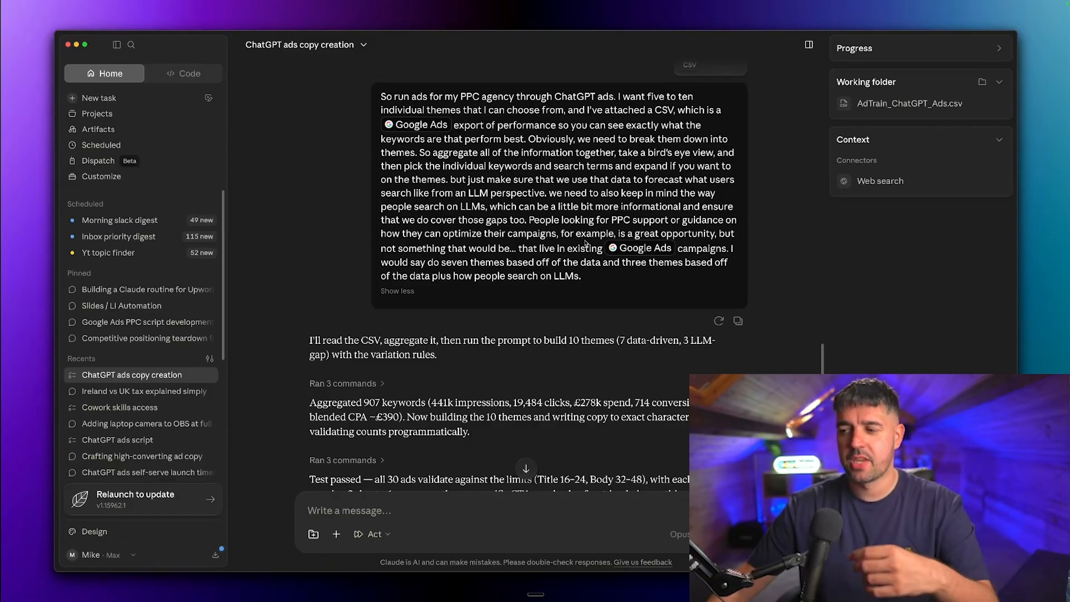
# - Examine the account read, ad themes and exported CSV in Claude's response, and minimize the Claude window
pyautogui.scroll(-10, 586, 243)
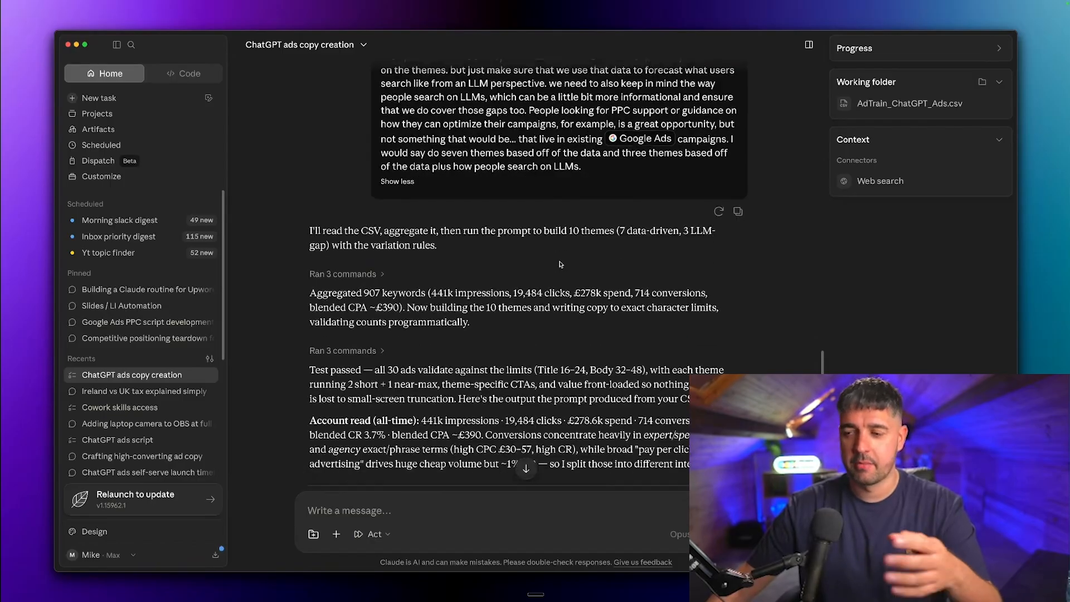
pyautogui.scroll(-4, 560, 261)
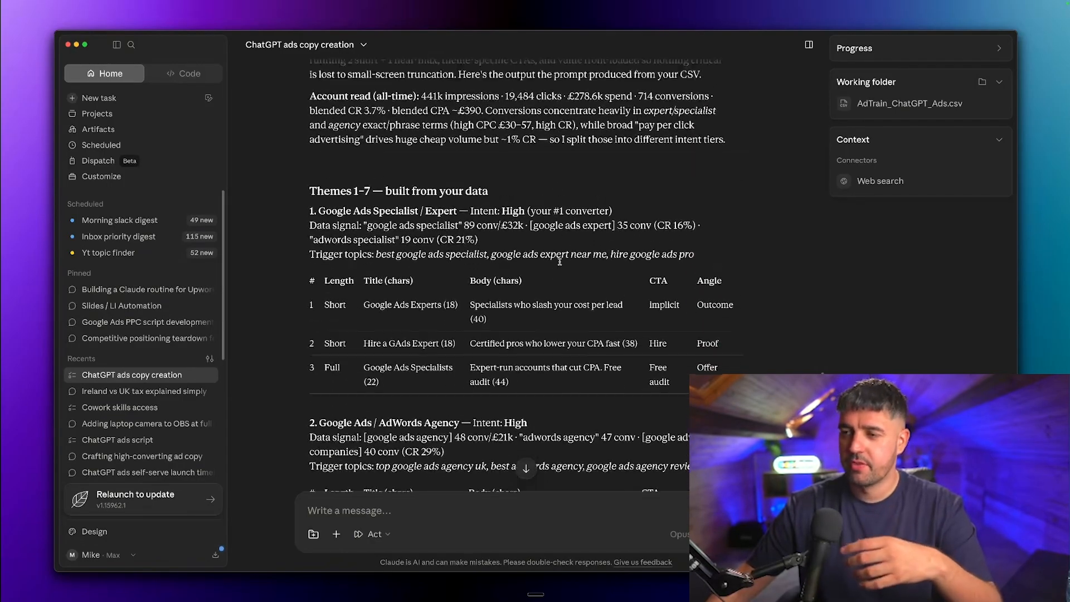
pyautogui.scroll(4, 561, 263)
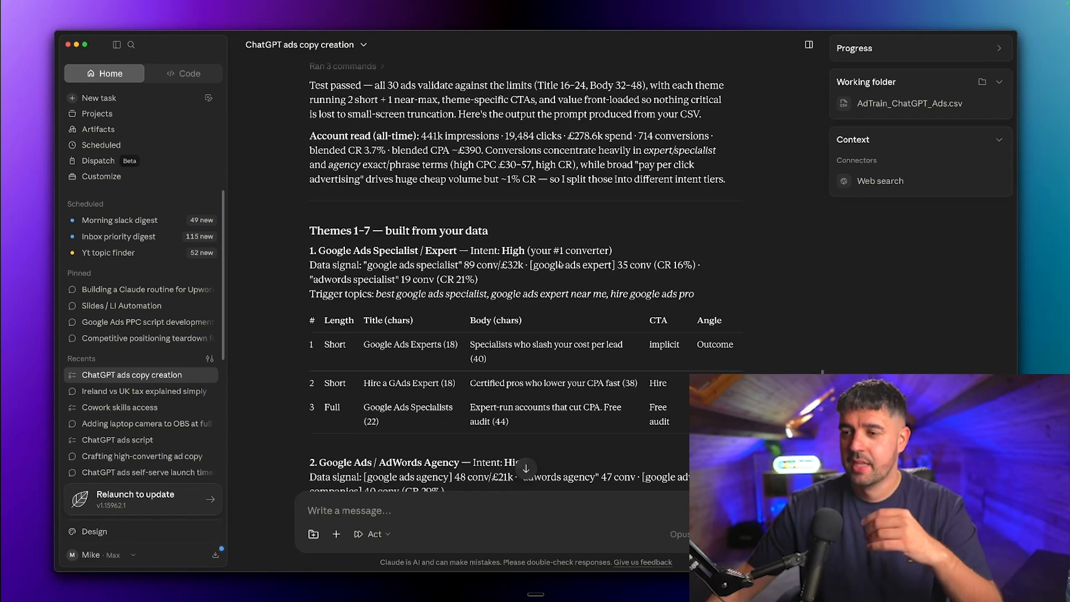
pyautogui.scroll(-1, 560, 263)
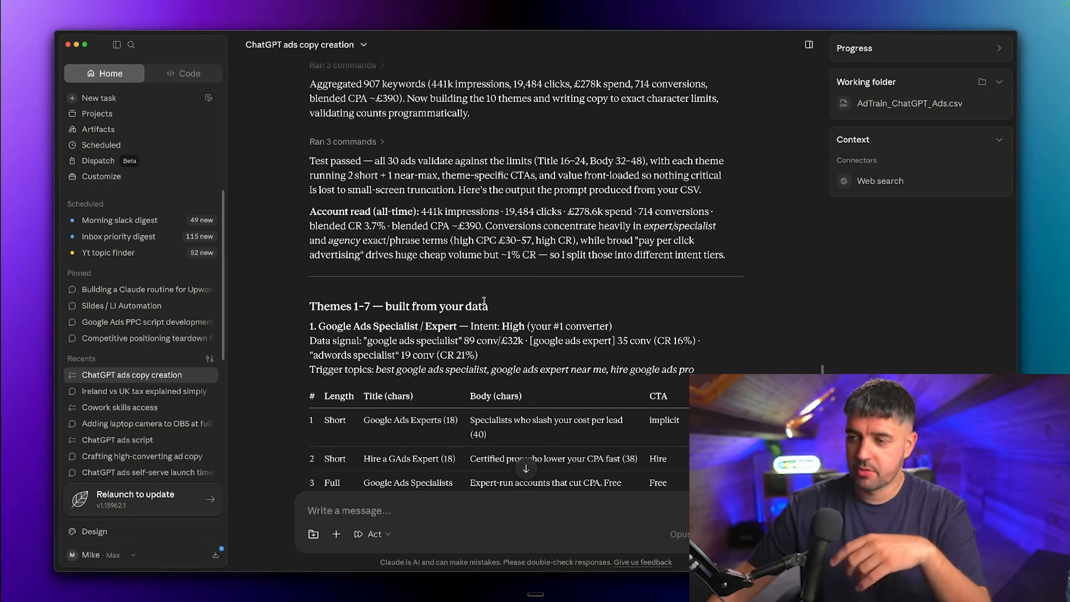
pyautogui.scroll(-20, 528, 285)
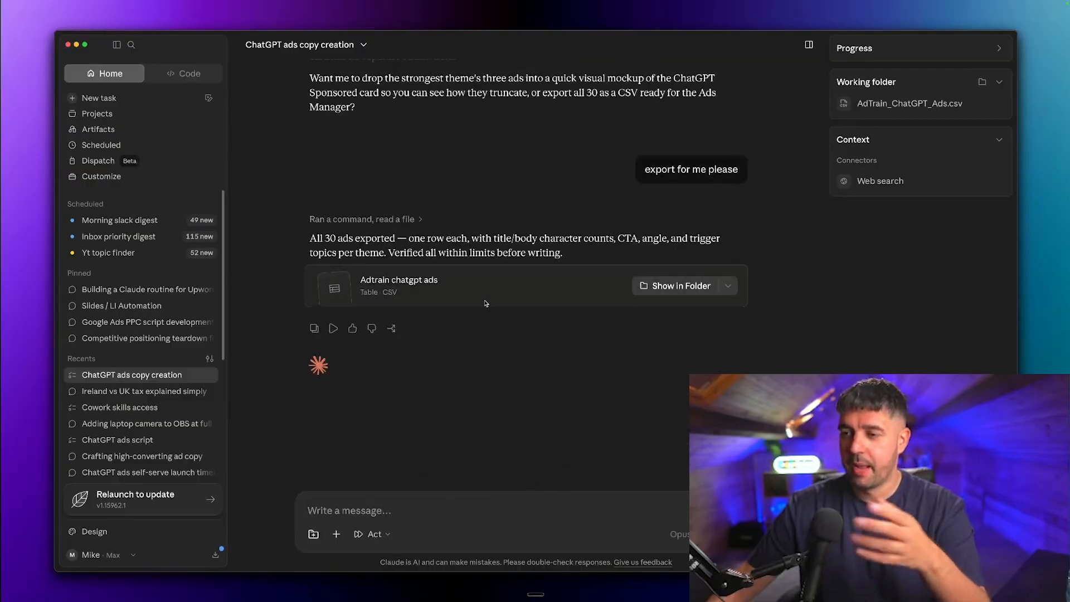
pyautogui.scroll(20, 486, 303)
pyautogui.scroll(20, 484, 301)
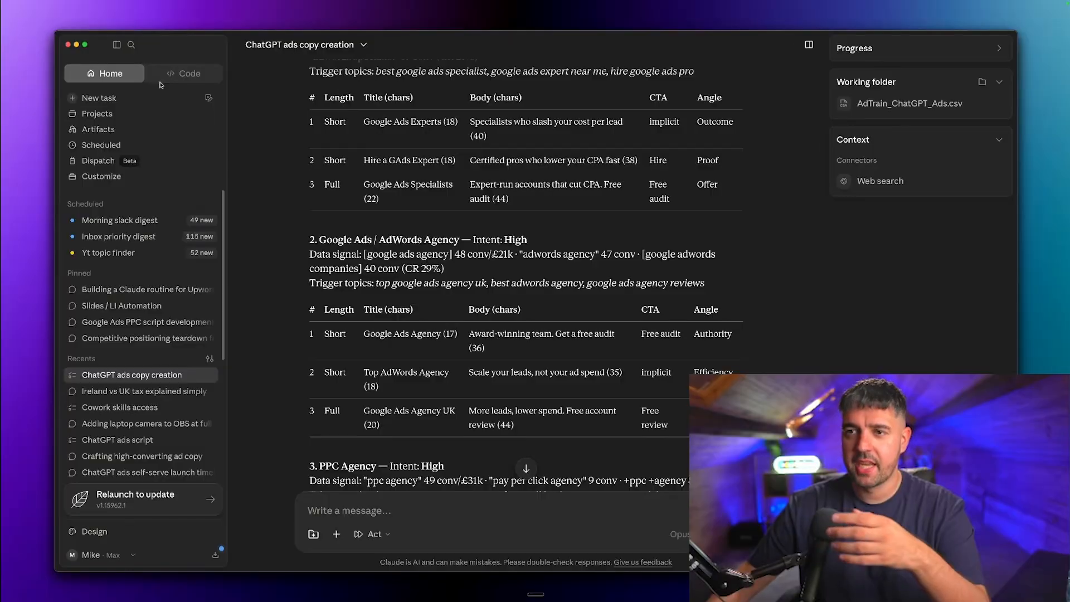
pyautogui.click(77, 45)
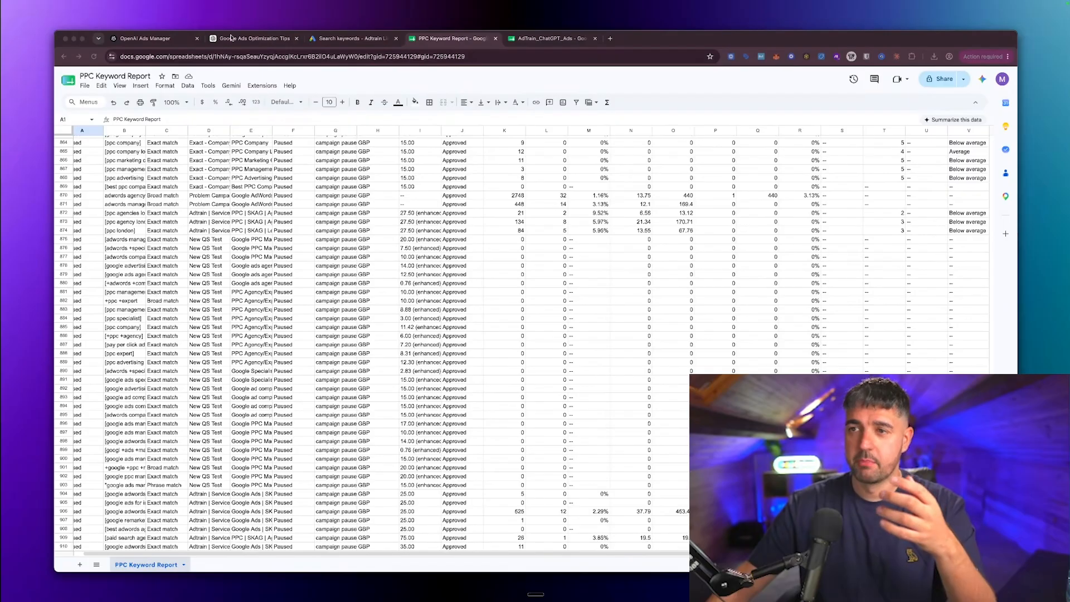
# - Start a new campaign in OpenAI Ads Manager and bring the AdTrain_ChatGPT_Ads spreadsheet tab next to it
pyautogui.click(190, 39)
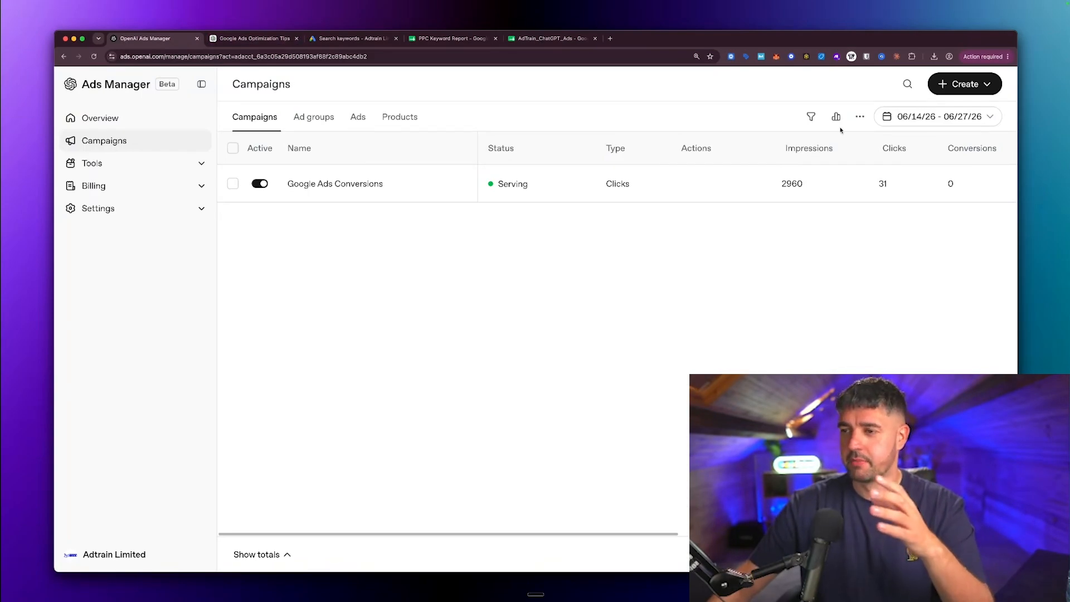
pyautogui.click(976, 87)
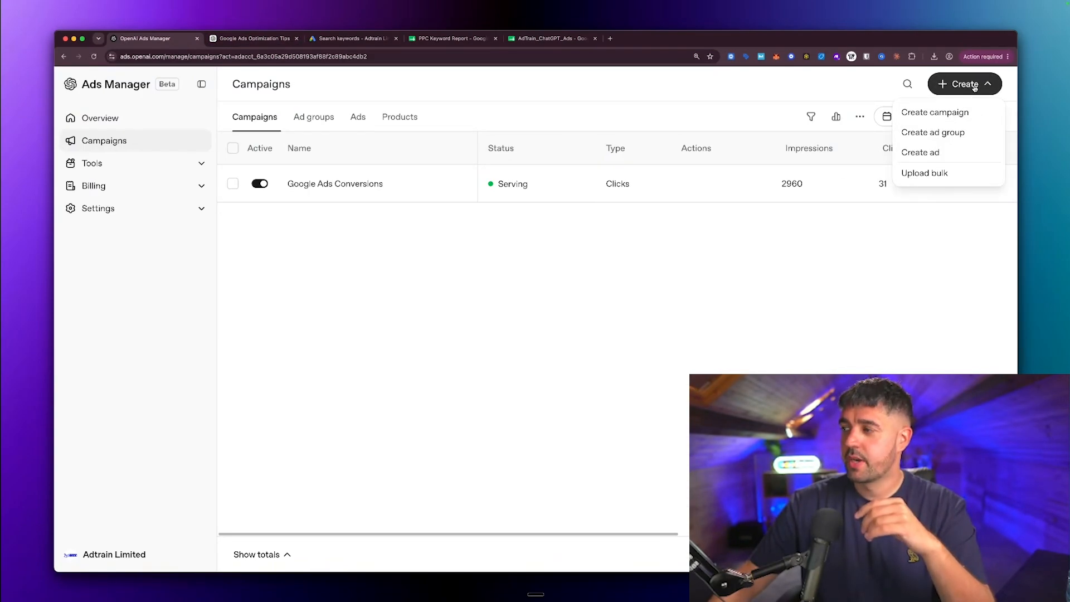
pyautogui.click(942, 113)
pyautogui.moveTo(542, 45); pyautogui.dragTo(254, 40)
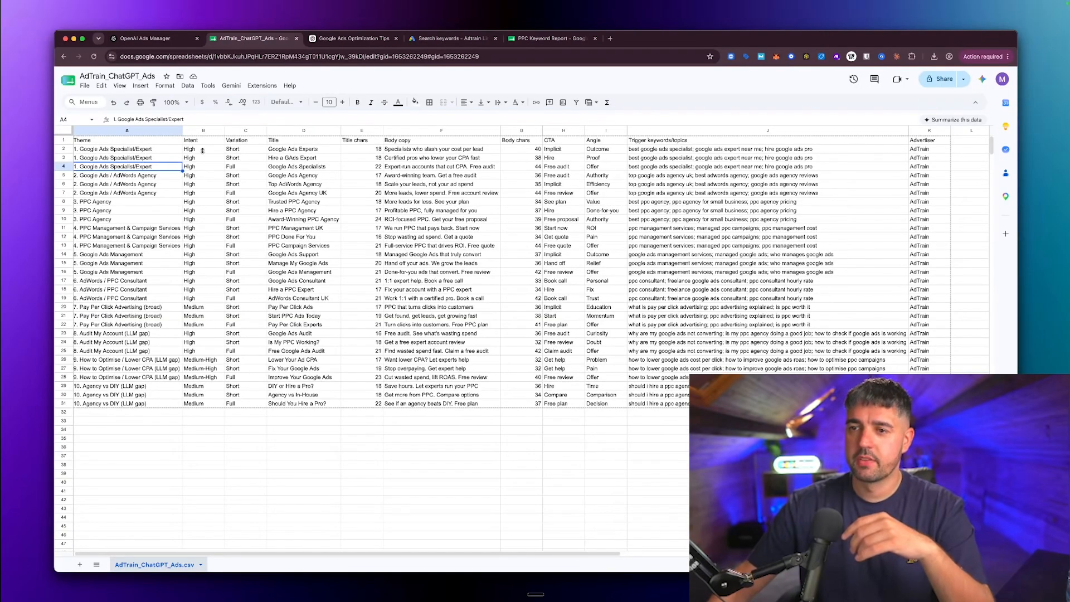
# - Copy "Google Ads Specialist/Expert" from the spreadsheet's theme cell A4 and use it as the new campaign's name
pyautogui.doubleClick(135, 166)
pyautogui.moveTo(135, 167); pyautogui.dragTo(82, 166)
pyautogui.press('super+c')
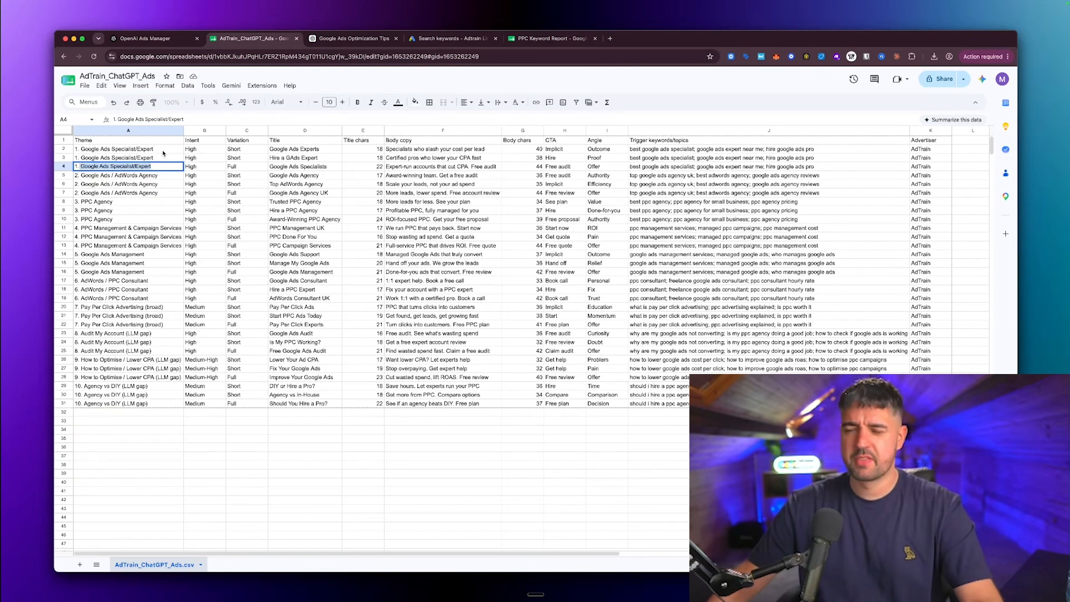
pyautogui.click(376, 78)
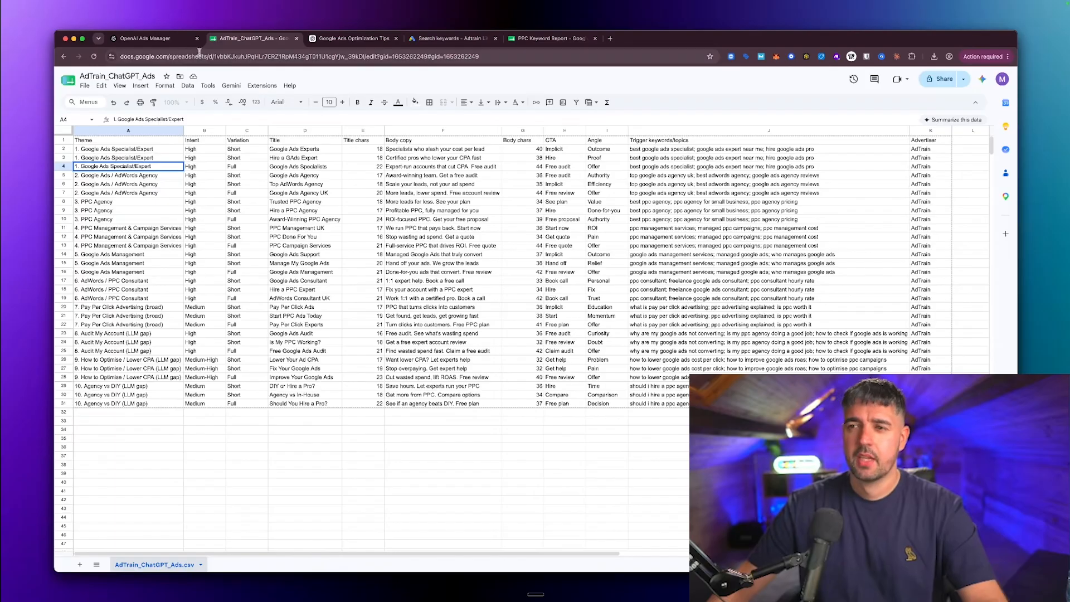
pyautogui.click(161, 40)
pyautogui.click(446, 164)
pyautogui.press('super+v')
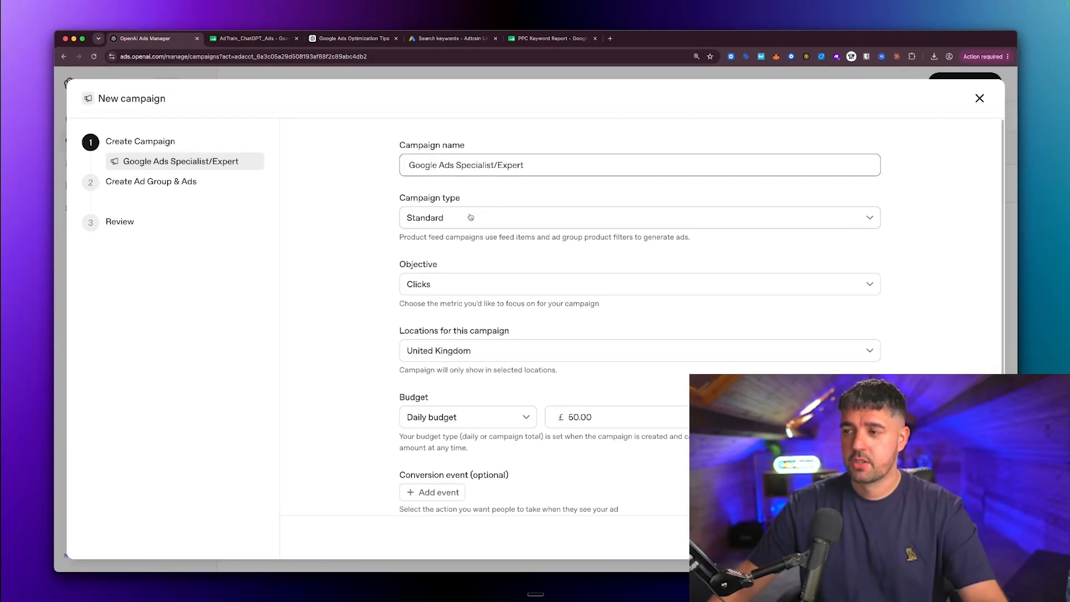
# - Check which feeds the Product feed campaign type offers, and restore the campaign type to Standard
pyautogui.click(458, 222)
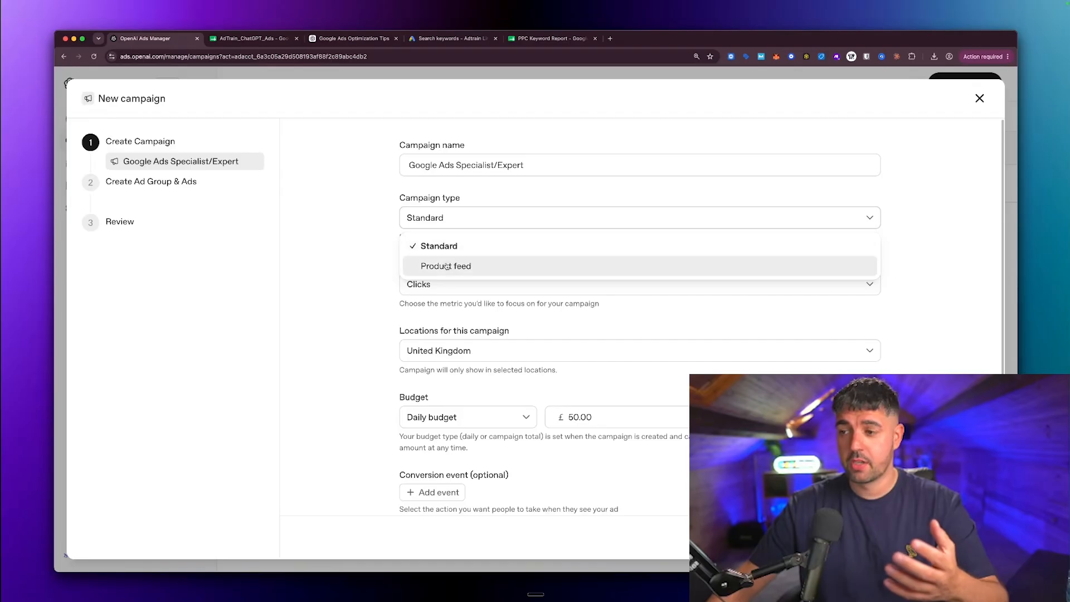
pyautogui.click(480, 267)
pyautogui.click(495, 285)
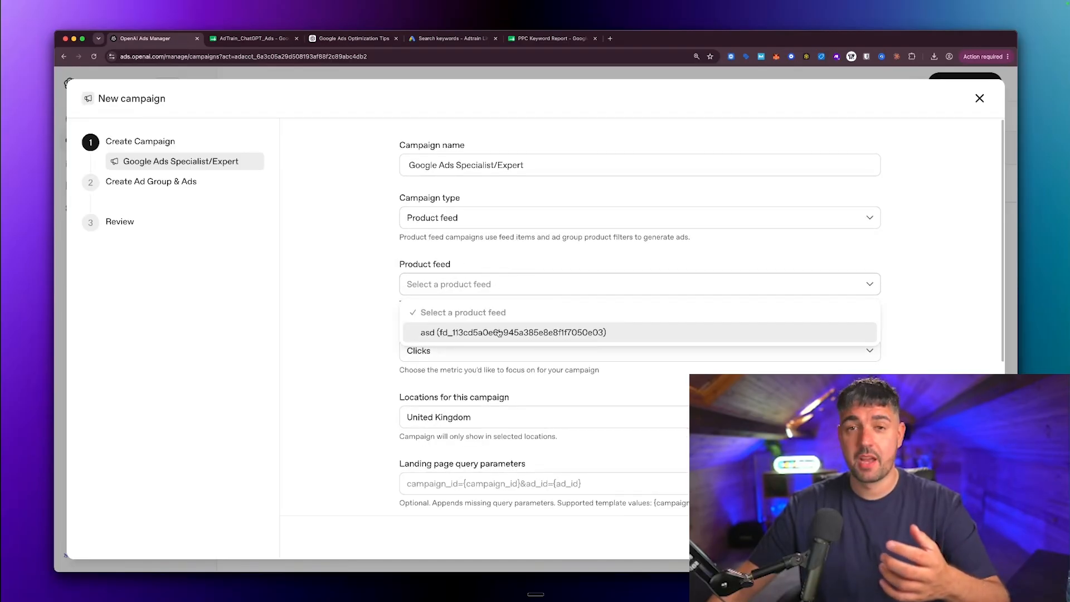
pyautogui.click(354, 241)
pyautogui.click(449, 219)
pyautogui.click(451, 248)
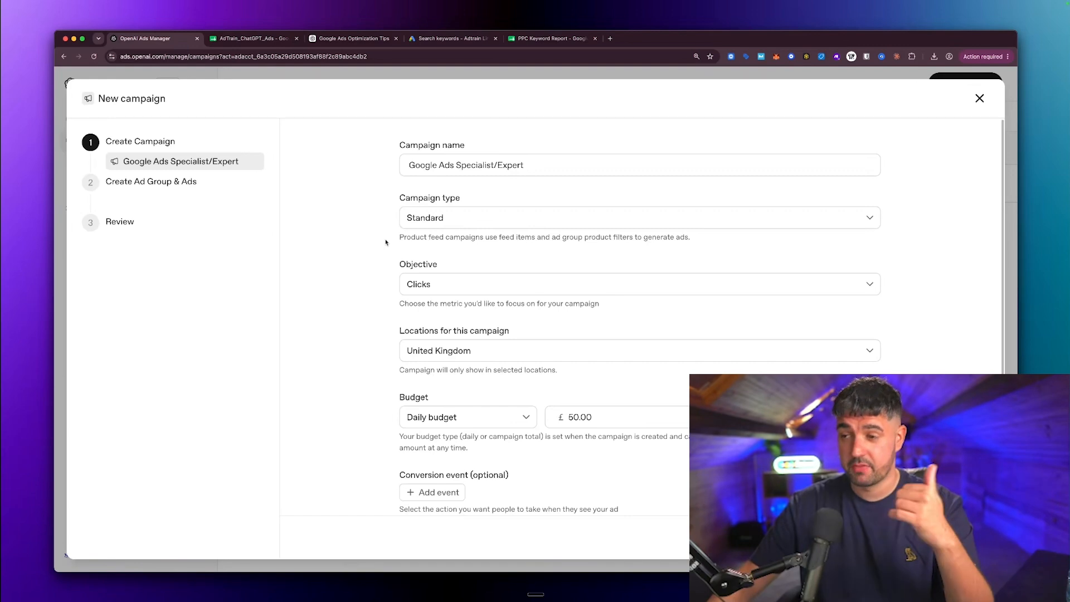
# - Select Clicks as the campaign objective and United Kingdom as the campaign location
pyautogui.click(456, 290)
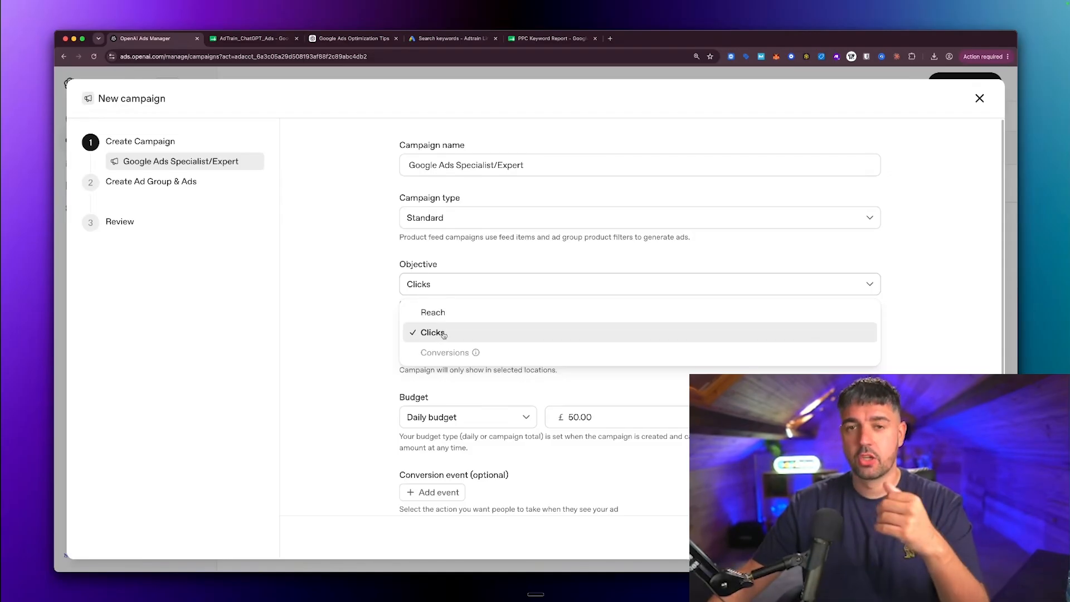
pyautogui.click(443, 333)
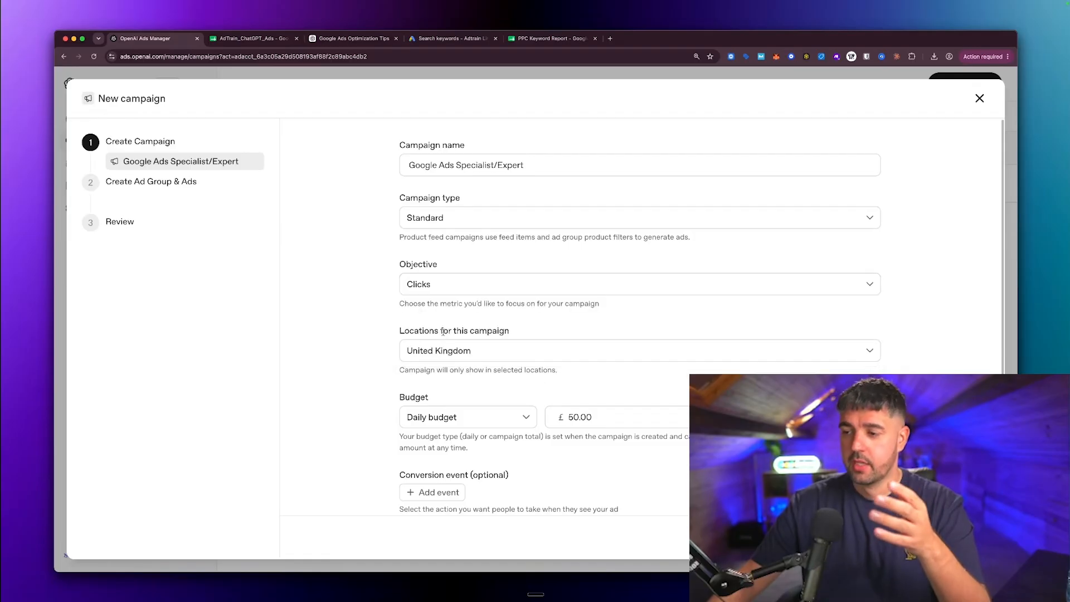
pyautogui.scroll(-2, 378, 319)
pyautogui.click(481, 303)
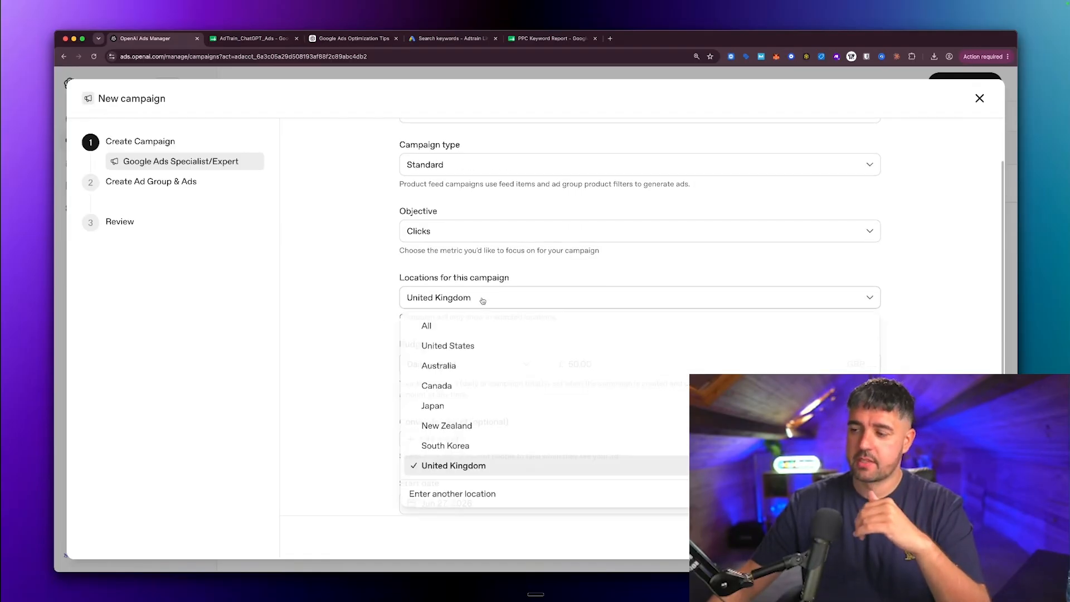
pyautogui.click(446, 467)
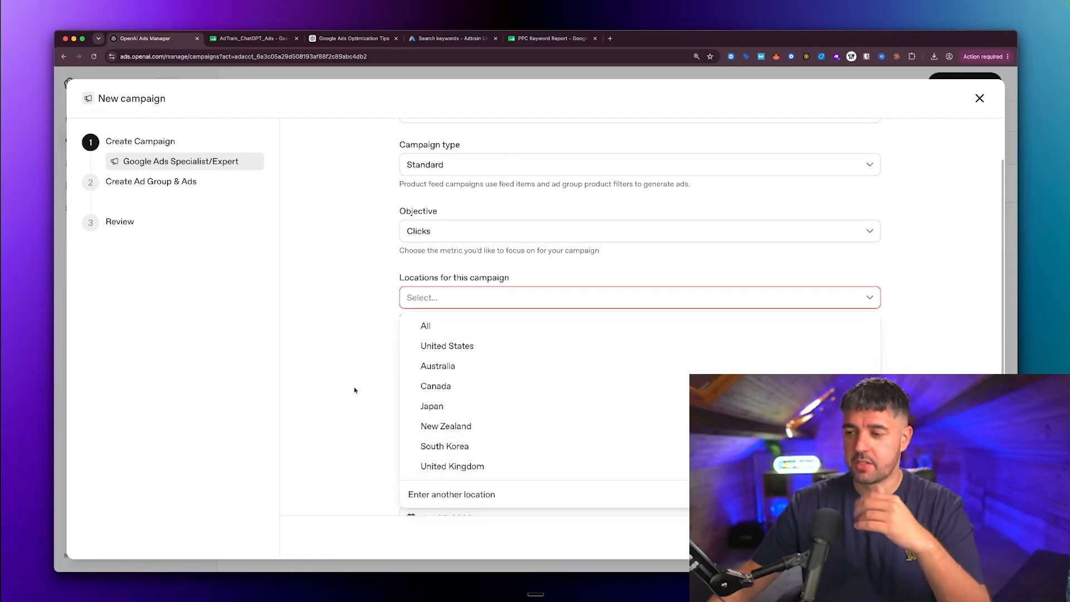
pyautogui.click(445, 468)
pyautogui.click(390, 420)
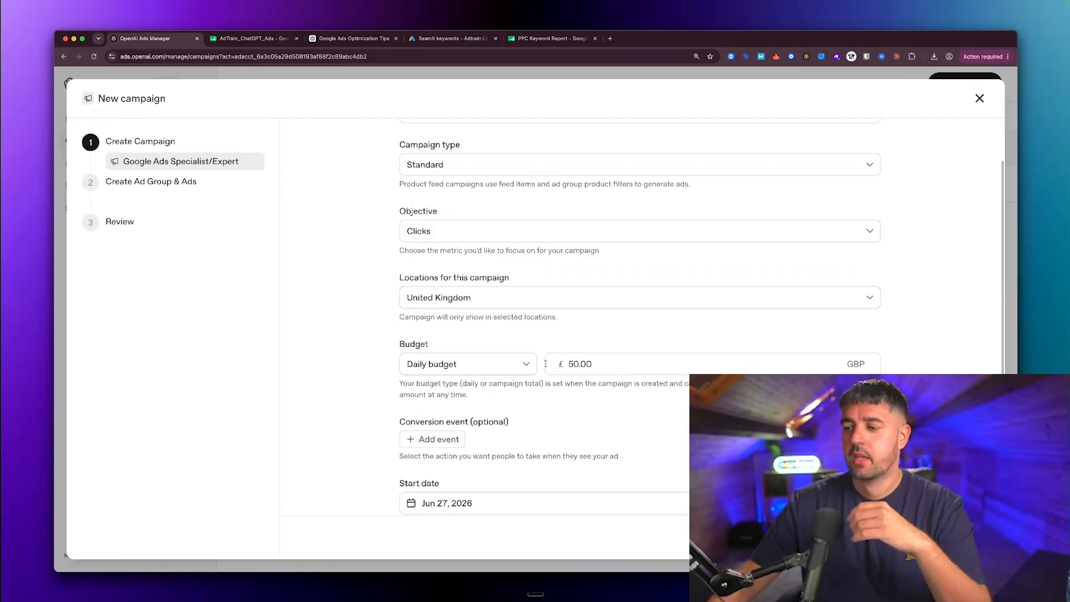
# - Add Form Submission as the campaign's conversion event and continue to the ad group settings
pyautogui.scroll(-1, 390, 420)
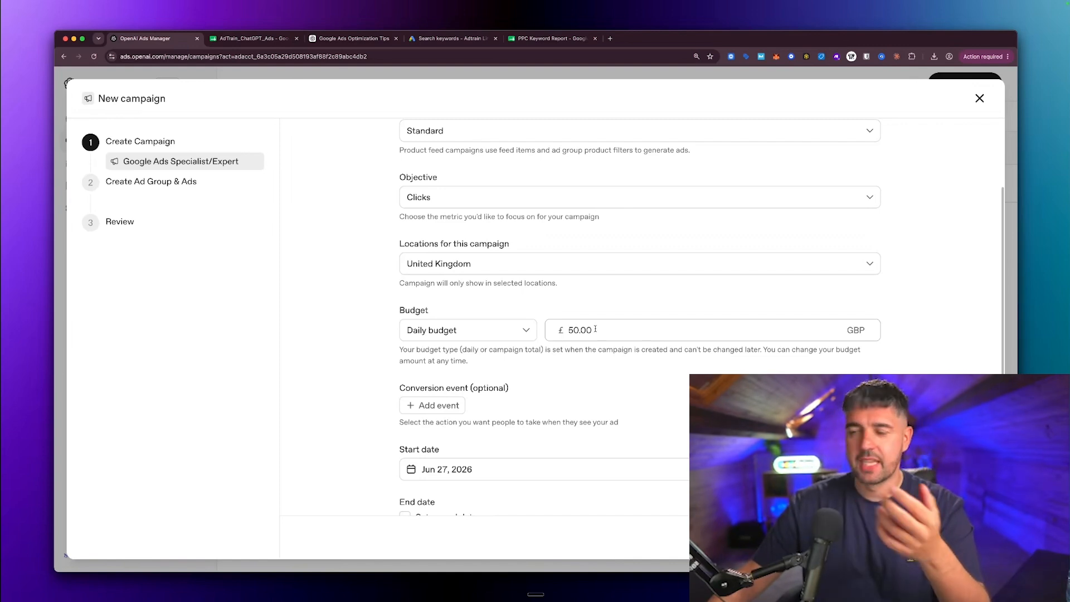
pyautogui.scroll(-1, 595, 329)
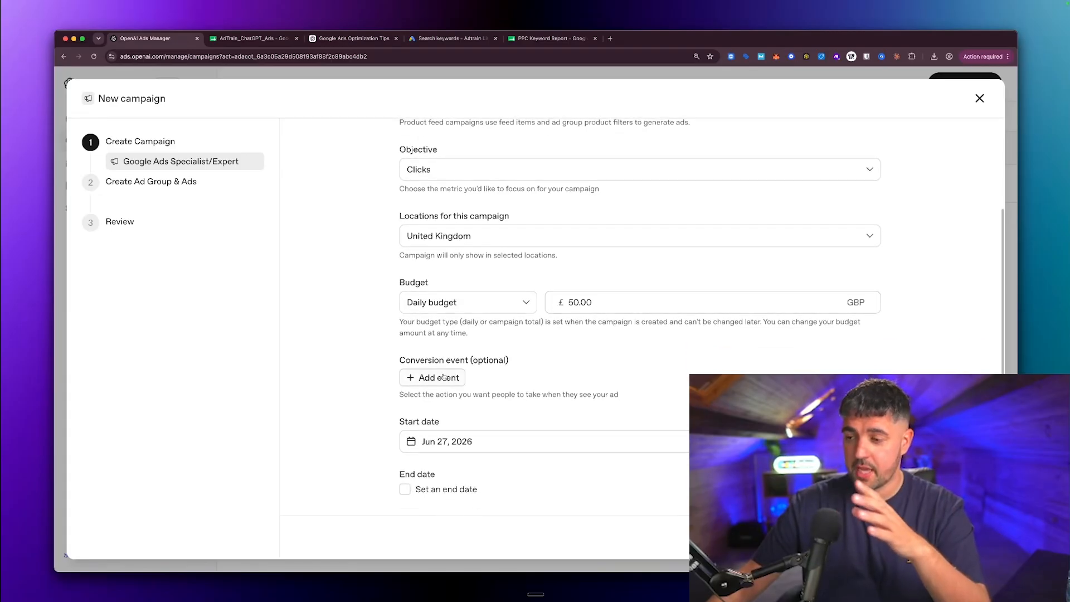
pyautogui.click(463, 371)
pyautogui.click(478, 382)
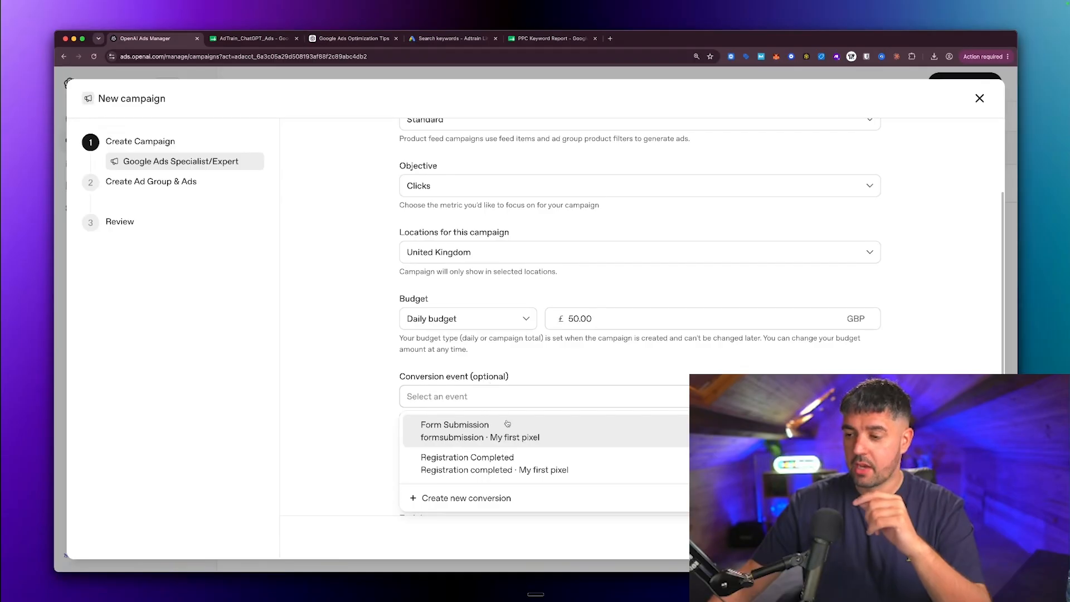
pyautogui.scroll(-1, 371, 433)
pyautogui.click(465, 401)
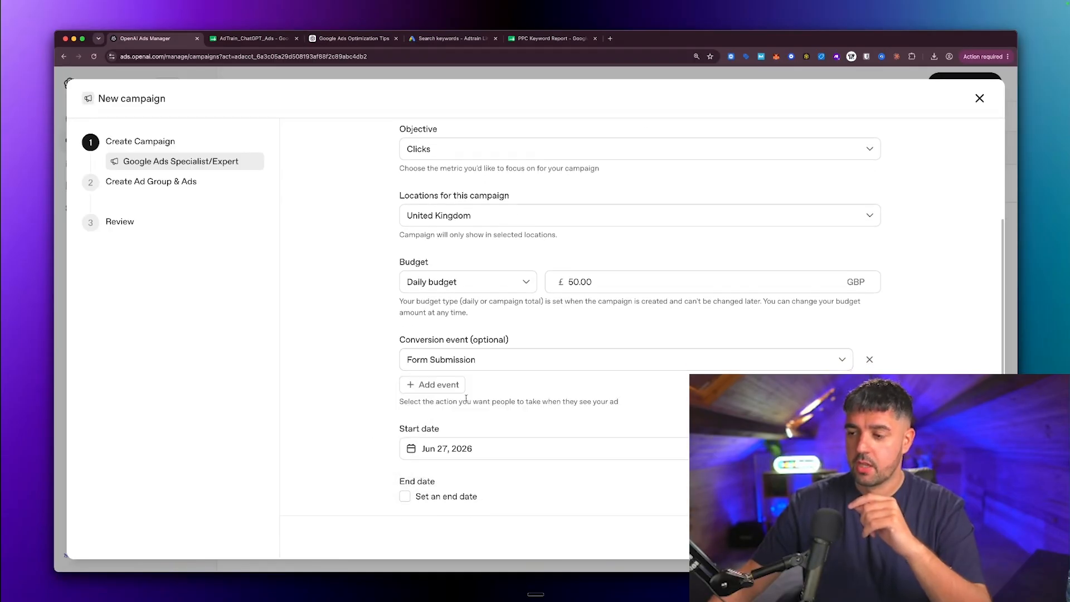
pyautogui.scroll(-1, 532, 371)
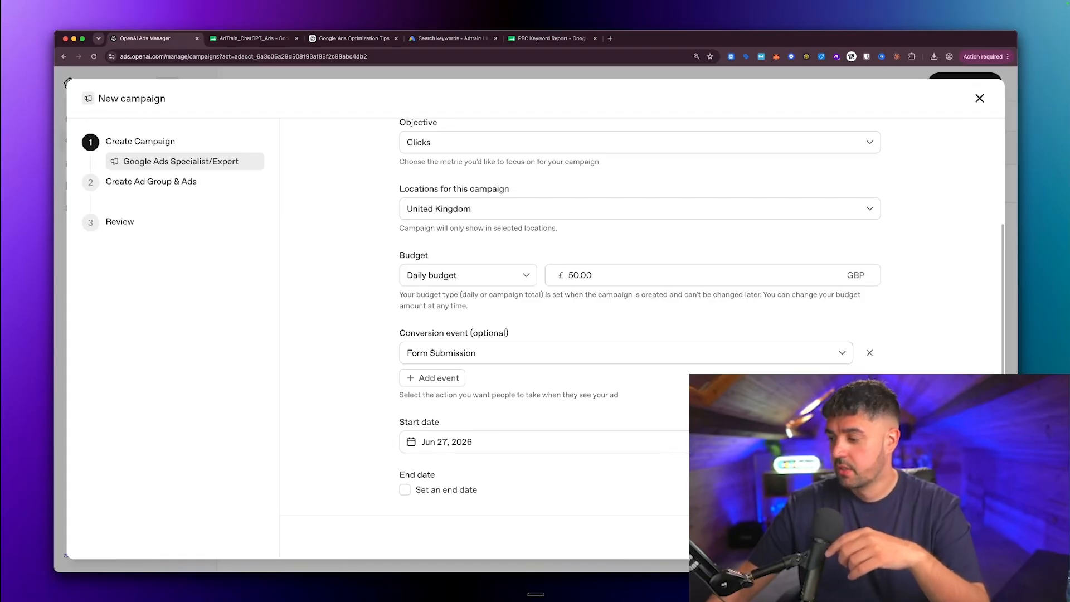
pyautogui.click(859, 537)
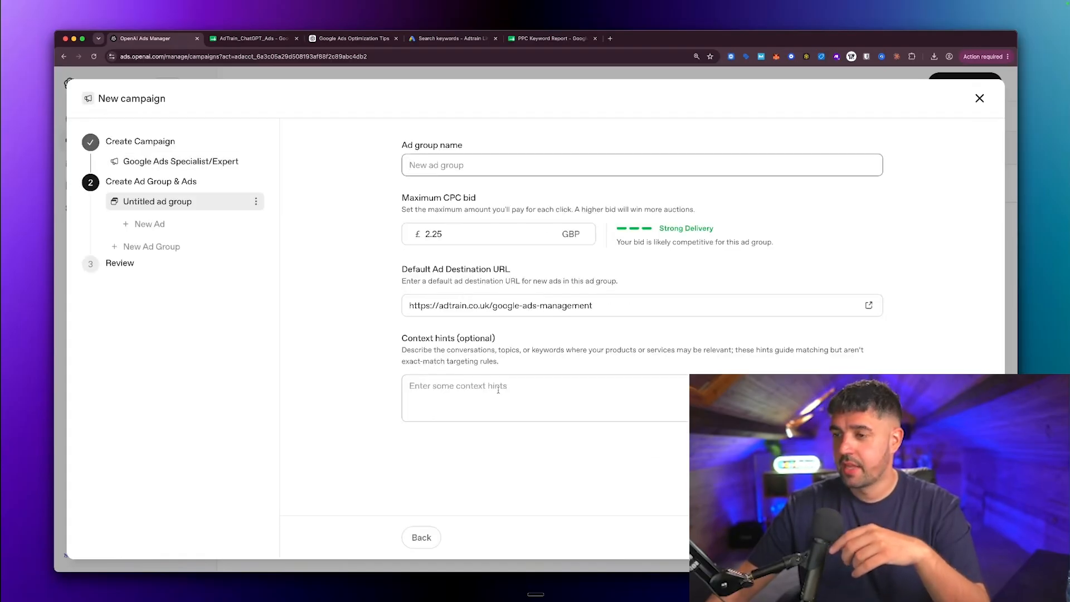
# - Close the PPC Keyword Report spreadsheet and name the ad group "Google Ads Specialist/Expert"
pyautogui.click(445, 166)
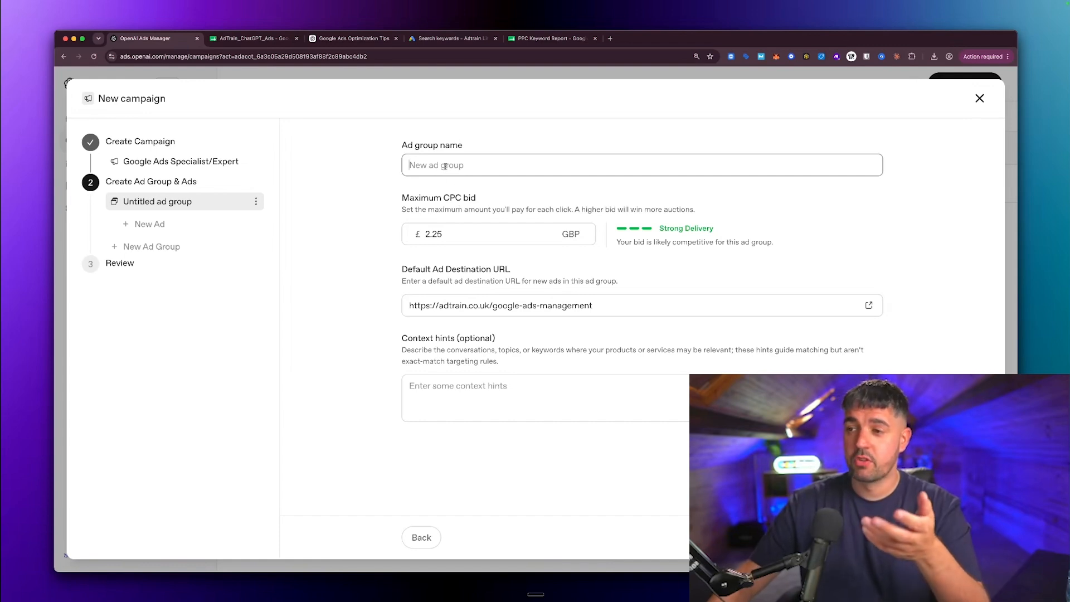
pyautogui.click(537, 39)
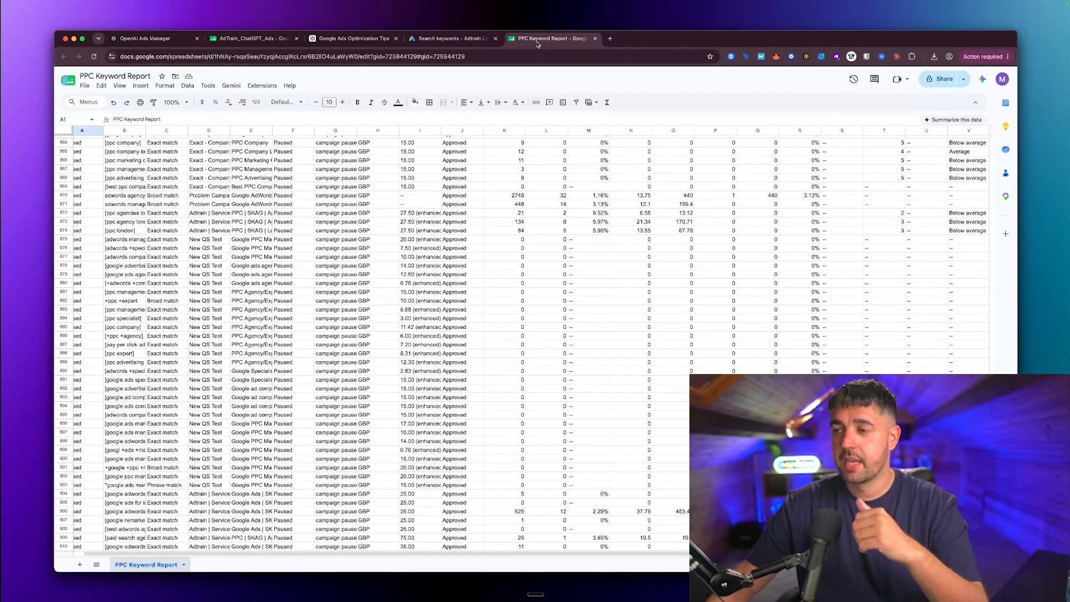
pyautogui.scroll(1, 419, 194)
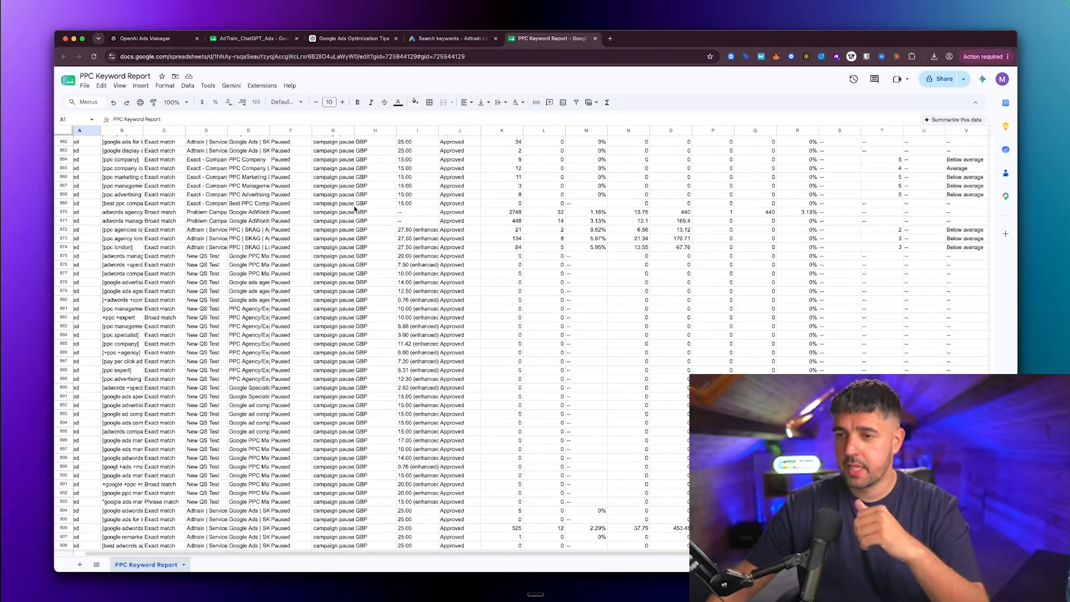
pyautogui.press('super+w')
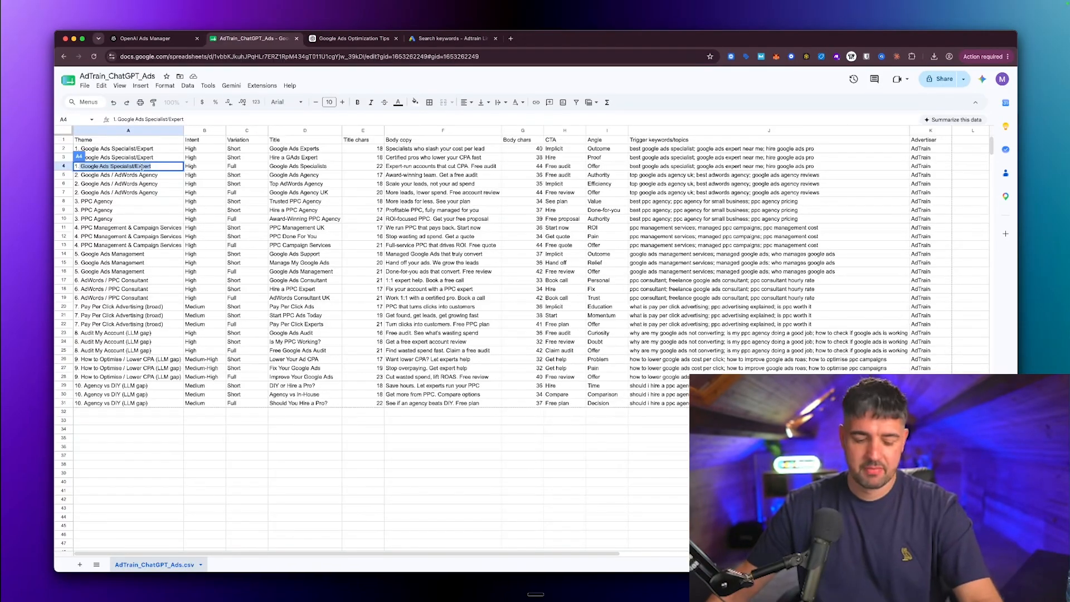
pyautogui.click(141, 39)
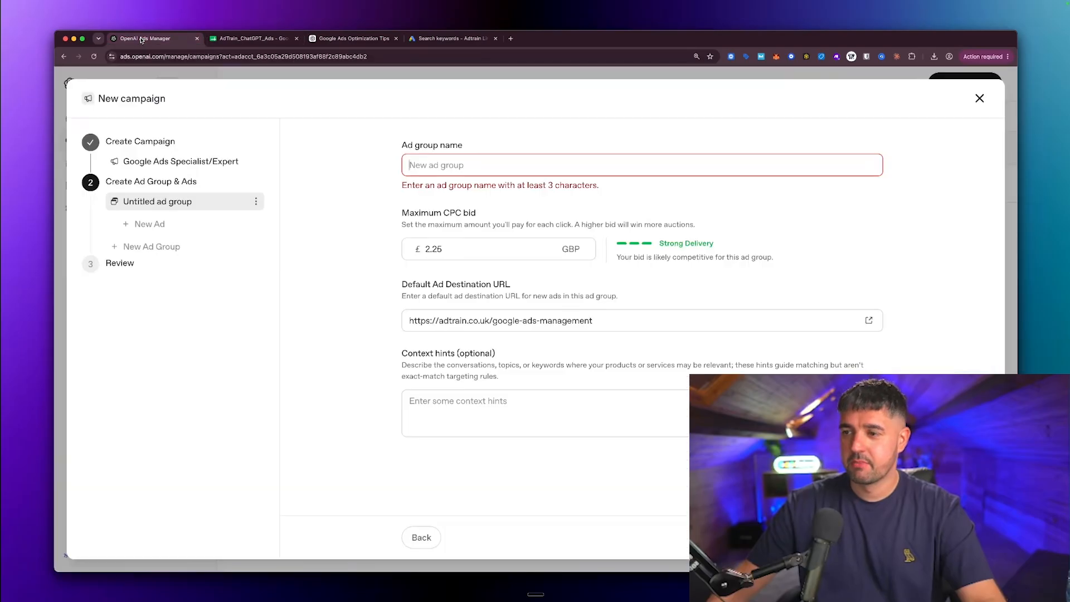
pyautogui.write('Google Ads Specialist/Expert')
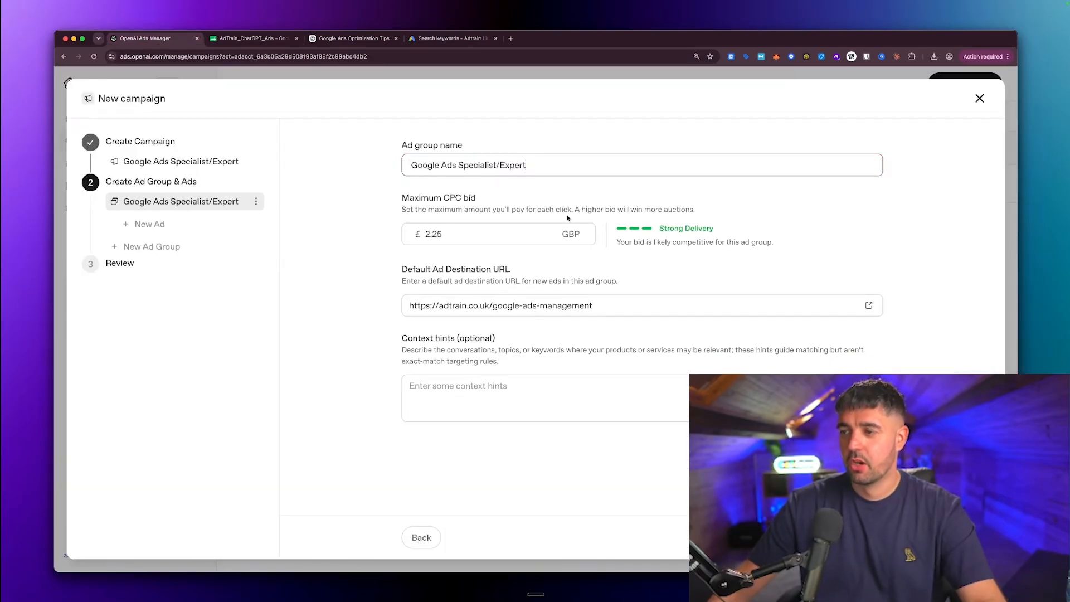
pyautogui.click(538, 307)
pyautogui.press('BackSpace')
pyautogui.press('Tab')
pyautogui.tripleClick(592, 310)
pyautogui.press('super+c')
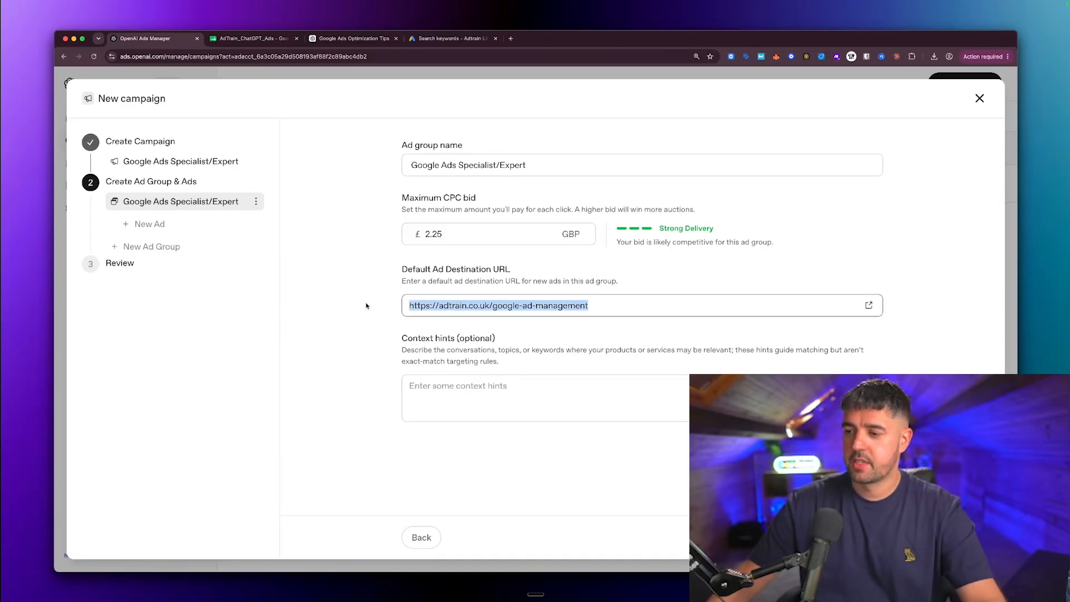
# - Open the copied destination URL in a new tab and examine the Google Ads Management landing page
pyautogui.click(510, 39)
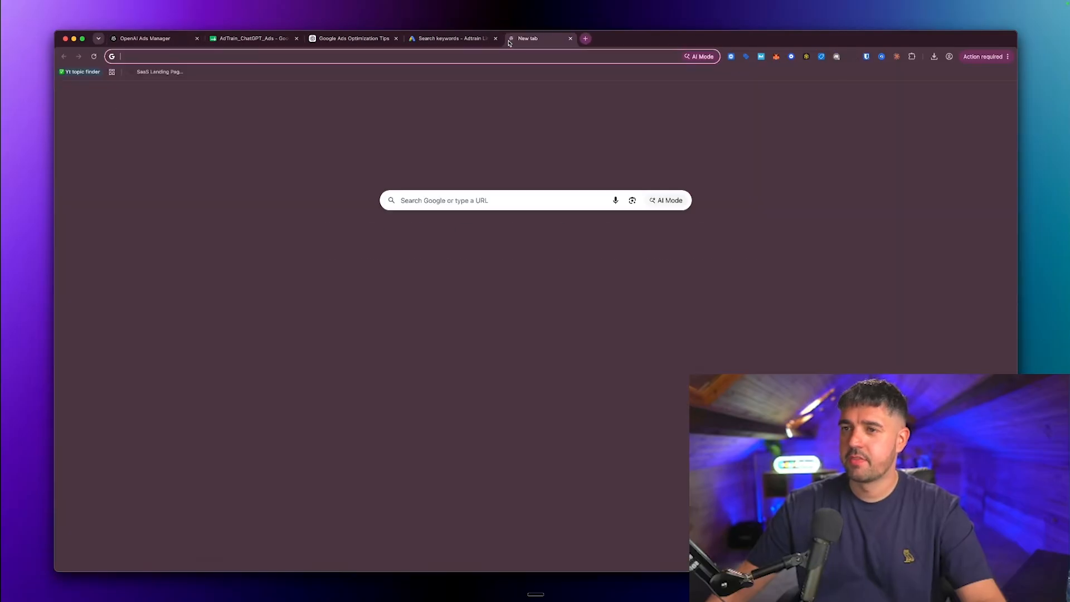
pyautogui.press('super+v')
pyautogui.press('Return')
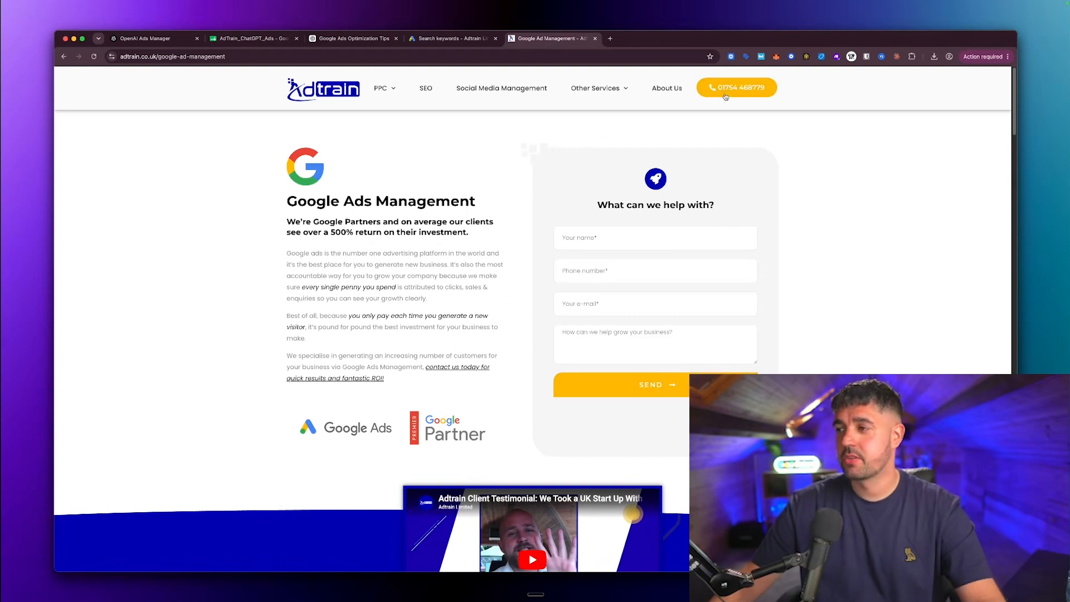
pyautogui.scroll(-3, 684, 287)
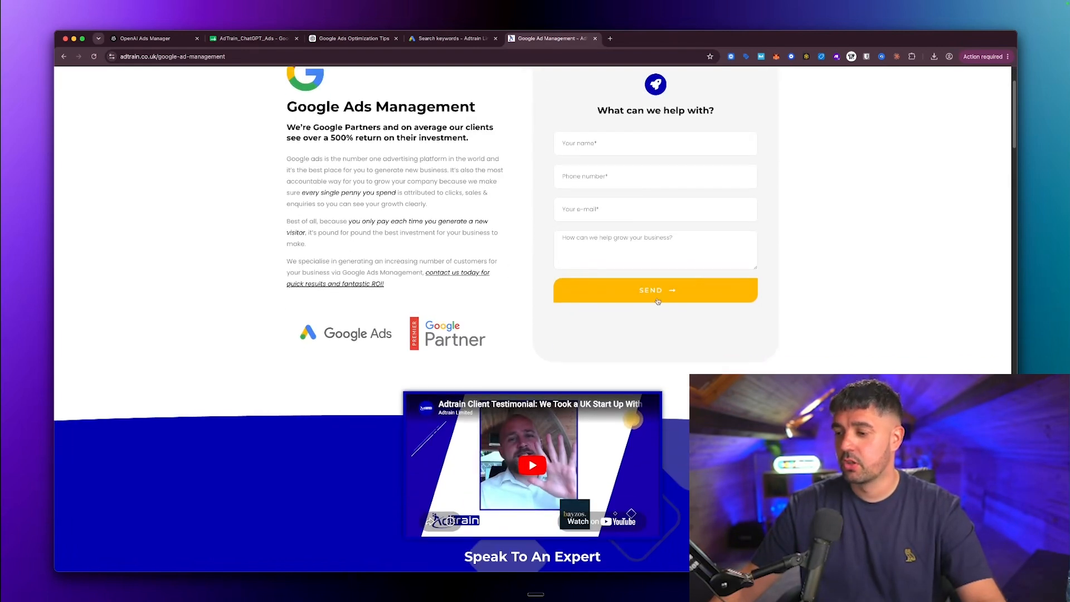
pyautogui.scroll(-10, 519, 427)
pyautogui.scroll(-5, 518, 427)
pyautogui.scroll(15, 518, 427)
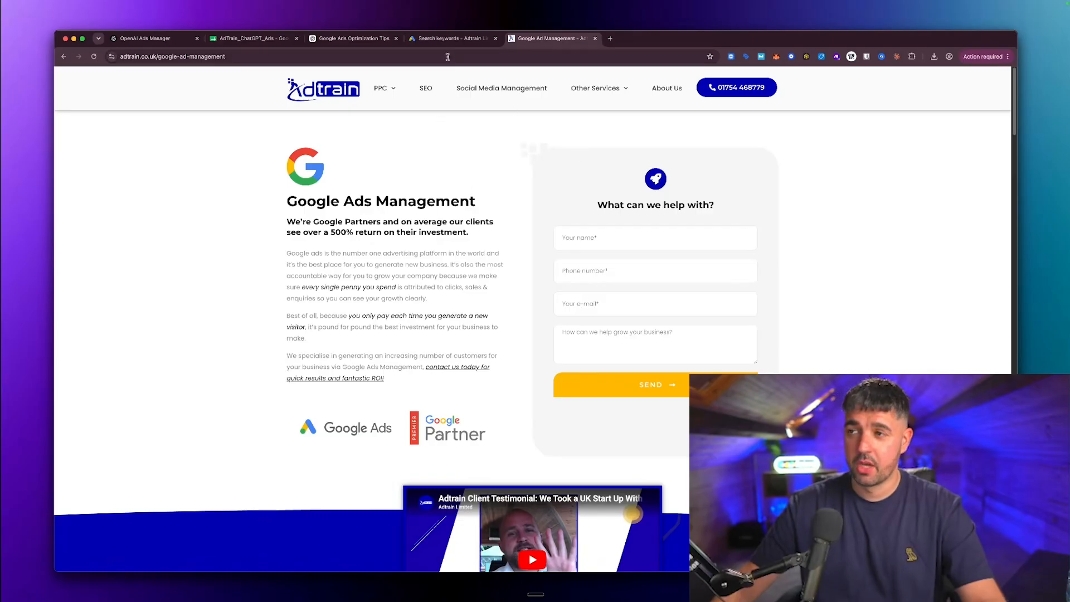
# - Switch to the Google Ads keyword list and look back through the keywords with their campaigns and costs
pyautogui.click(450, 39)
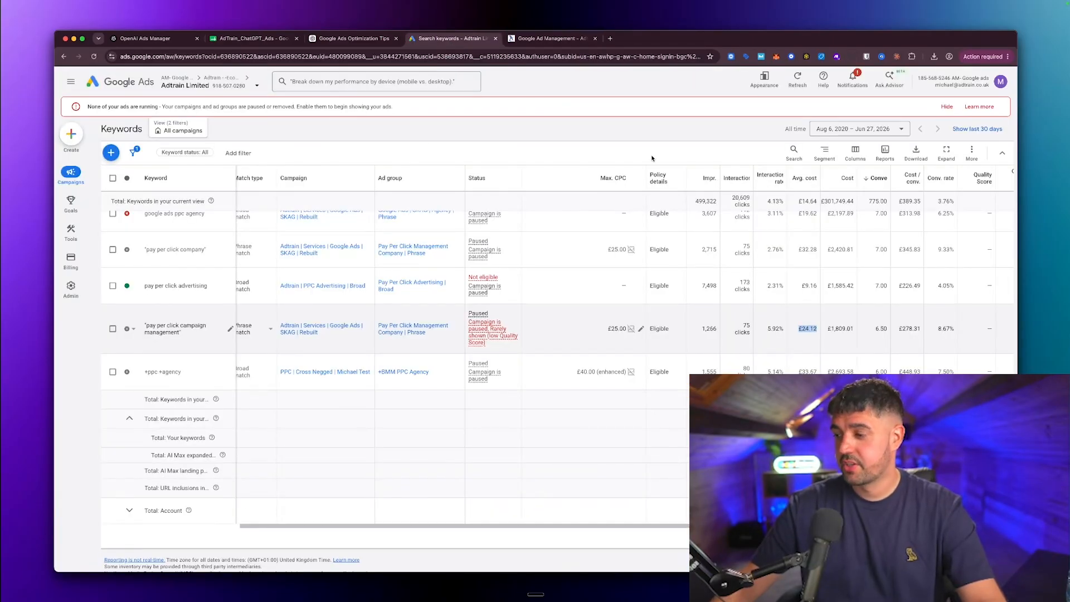
pyautogui.scroll(2, 919, 289)
pyautogui.scroll(2, 943, 261)
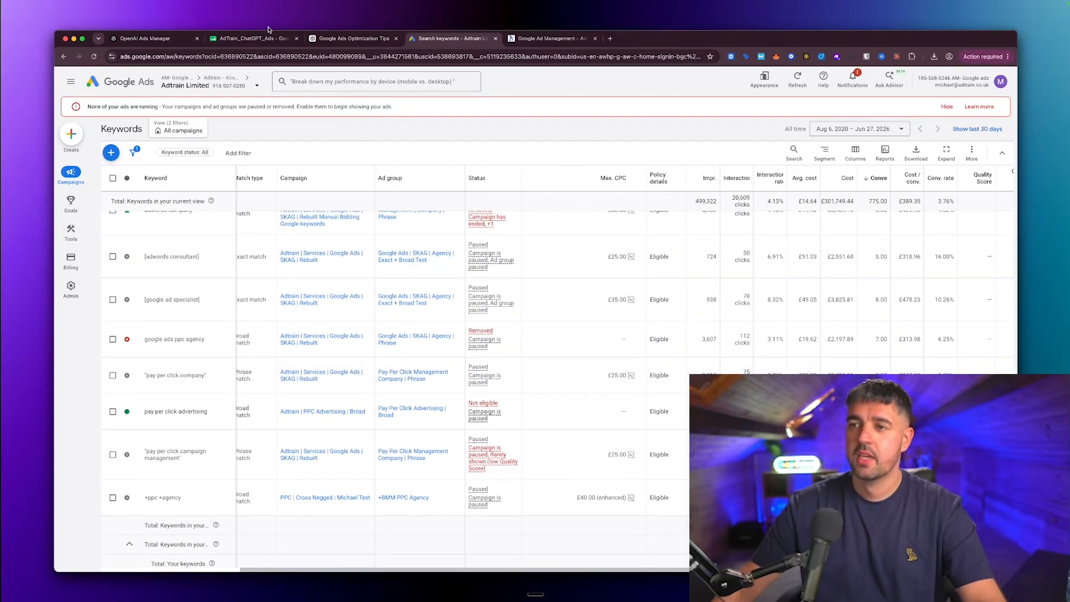
# - Open the AdTrain_ChatGPT_Ads sheet and review the CTA and angle entries of the three Google Ads Specialist/Expert rows
pyautogui.click(169, 39)
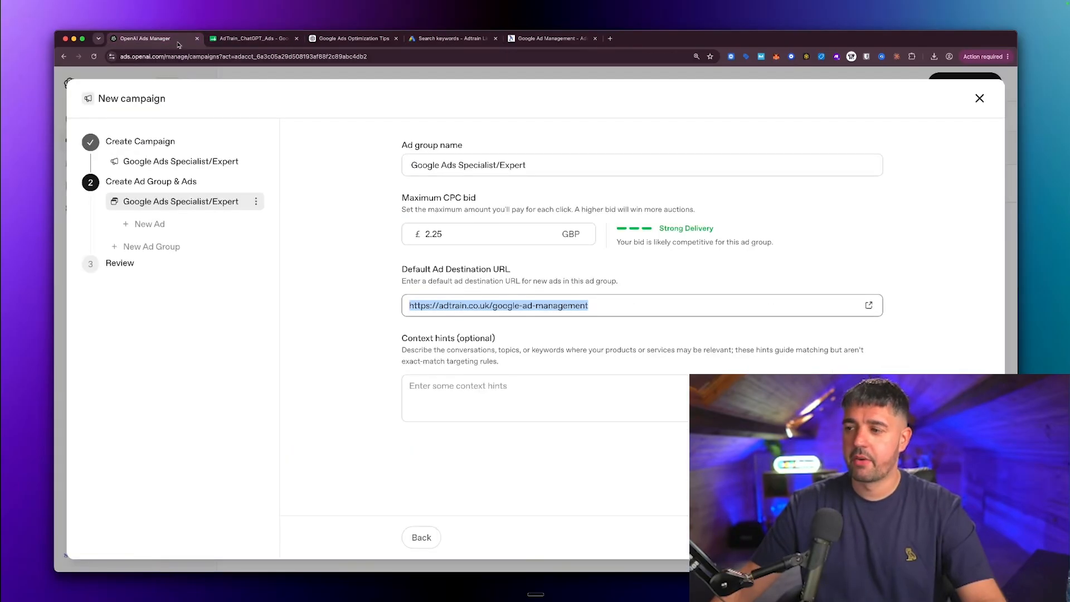
pyautogui.click(456, 398)
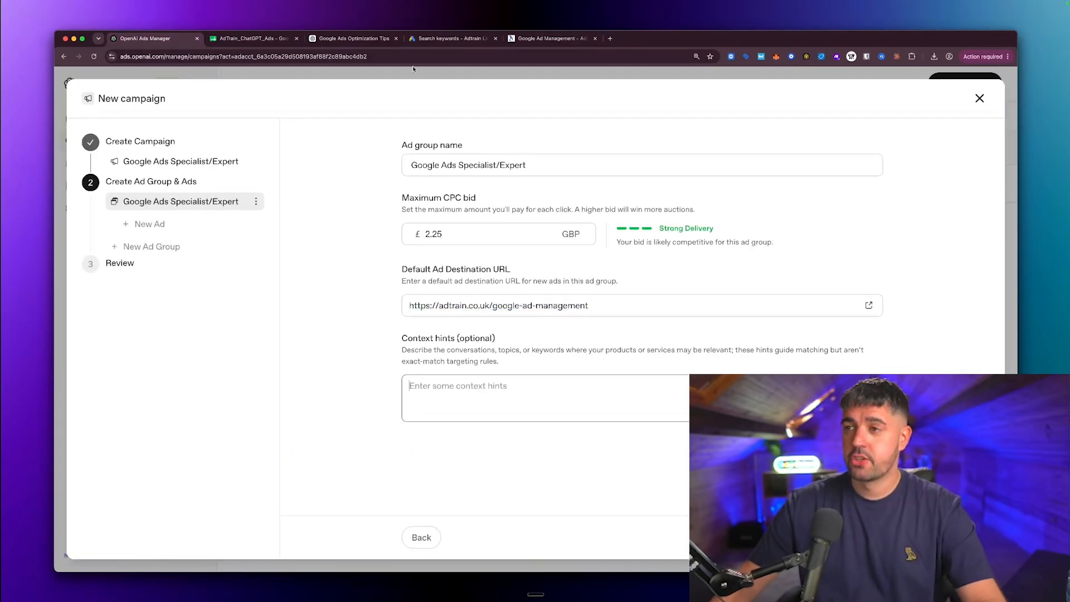
pyautogui.click(251, 38)
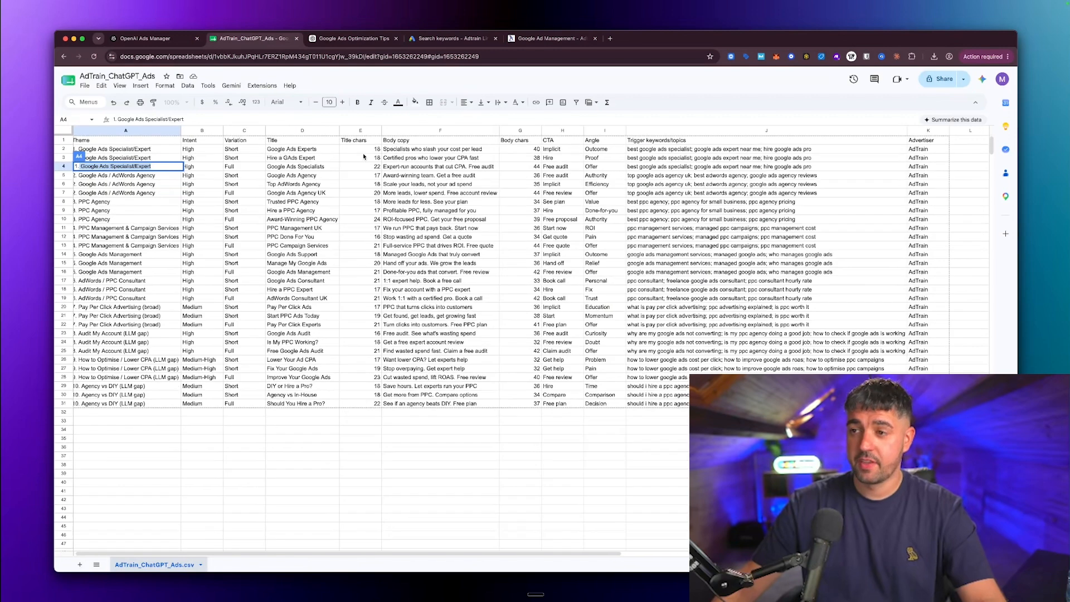
pyautogui.hscroll(1, 268, 146)
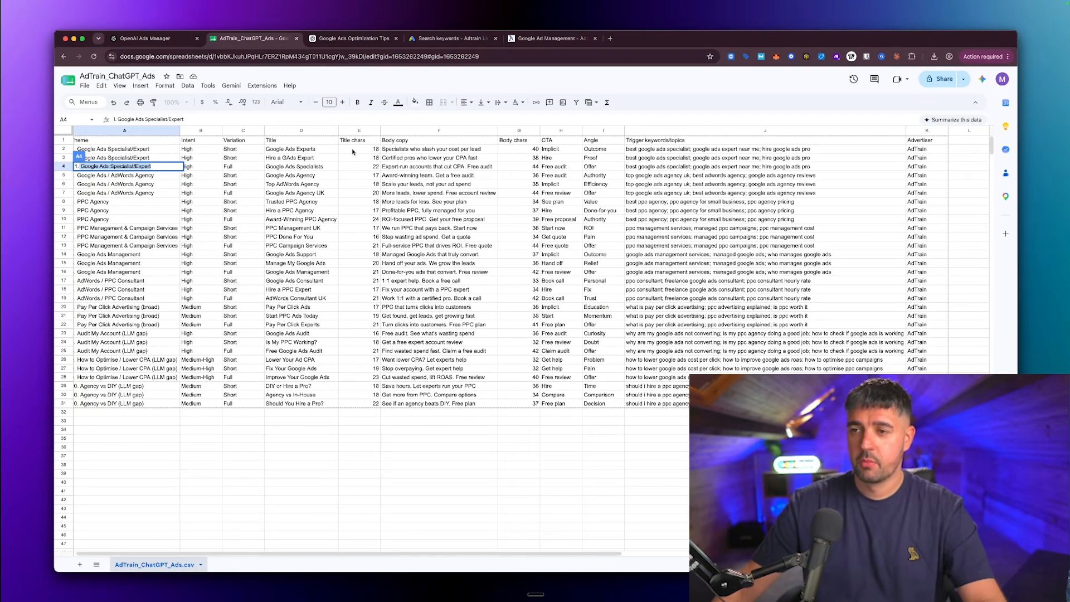
pyautogui.hscroll(1, 527, 179)
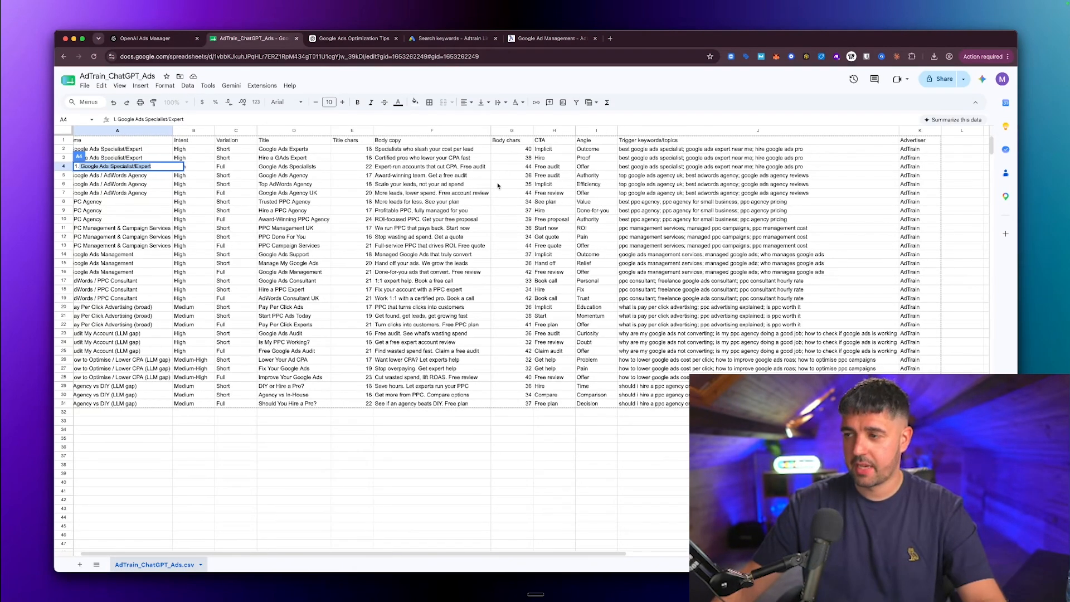
pyautogui.moveTo(546, 150); pyautogui.dragTo(545, 166)
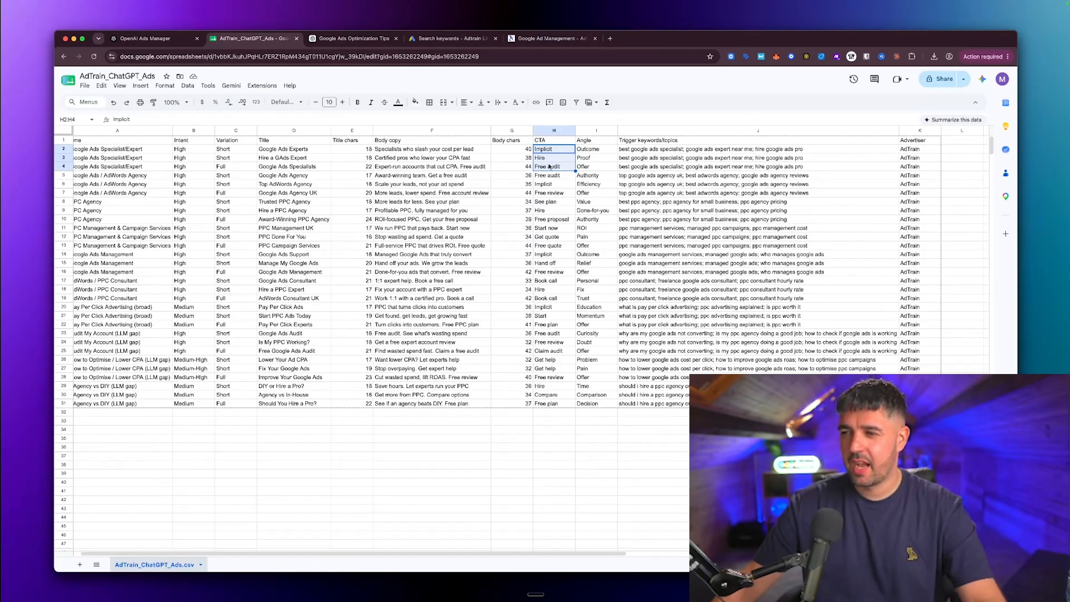
pyautogui.click(592, 151)
pyautogui.moveTo(592, 150); pyautogui.dragTo(591, 167)
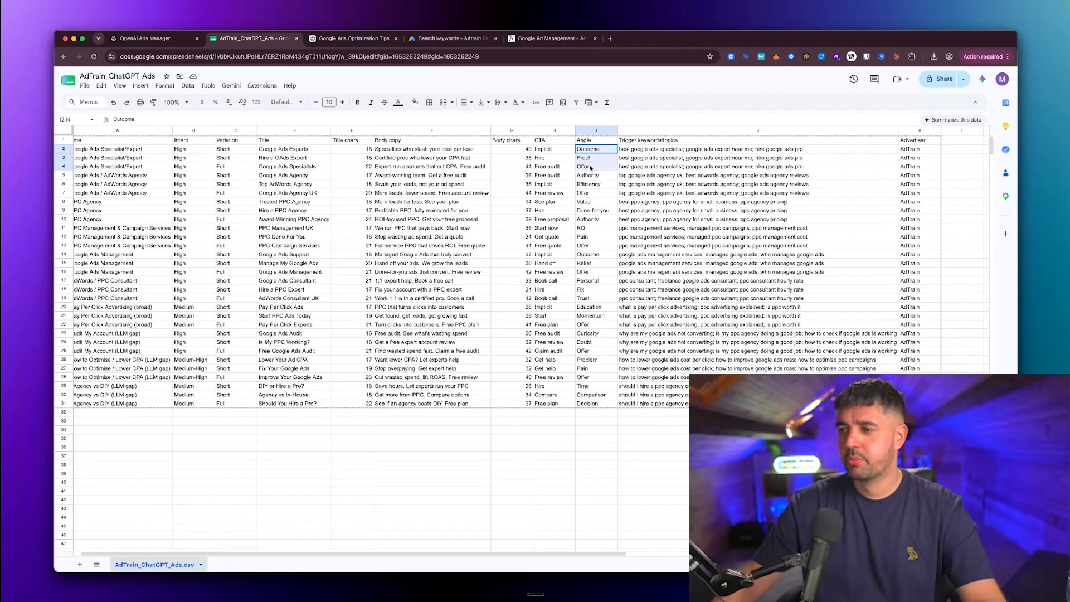
# - Copy the first row's trigger keywords "best google ads specialist; google ads expert near me; hire google ads pro" into the ad group's context hints in OpenAI Ads Manager
pyautogui.click(669, 150)
pyautogui.doubleClick(735, 149)
pyautogui.moveTo(829, 148); pyautogui.dragTo(607, 151)
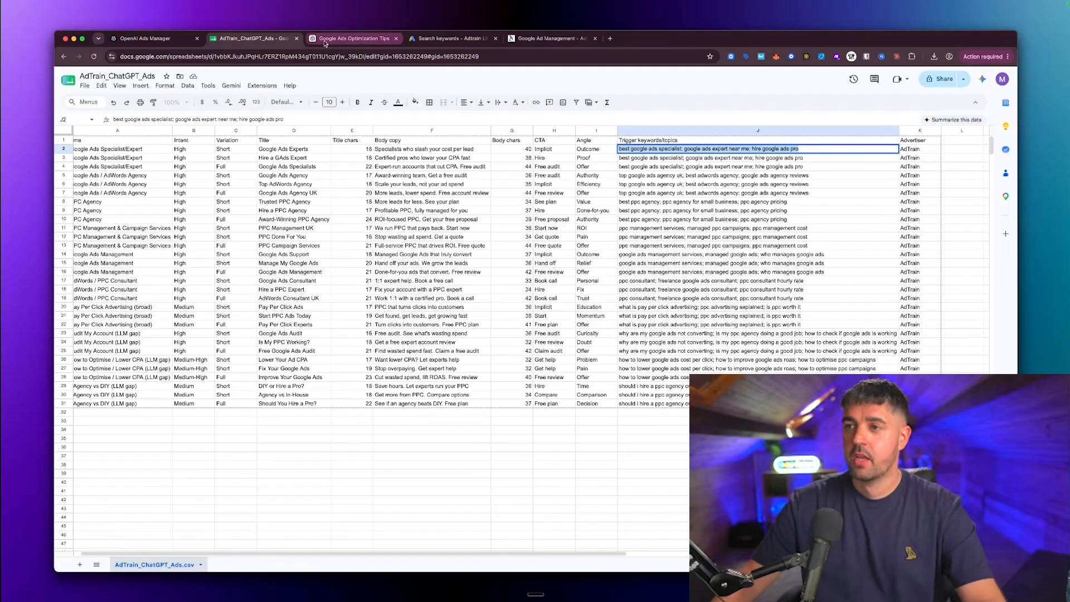
pyautogui.click(149, 39)
pyautogui.click(446, 390)
pyautogui.press('super+v')
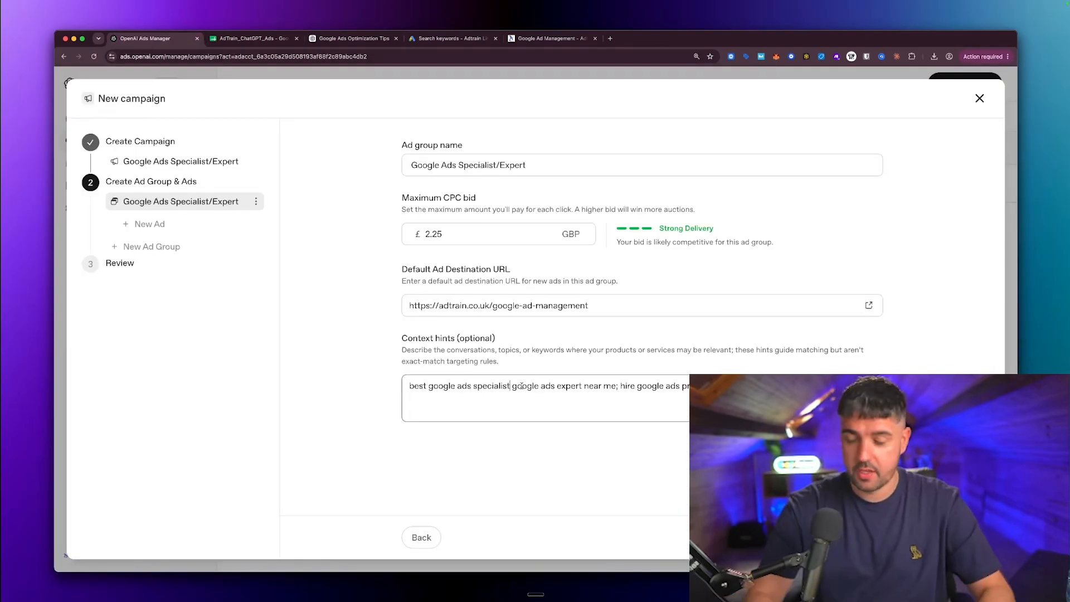
# - Replace the semicolons in the context hints with line breaks so each of the three phrases sits on its own line
pyautogui.click(511, 386)
pyautogui.press('Return')
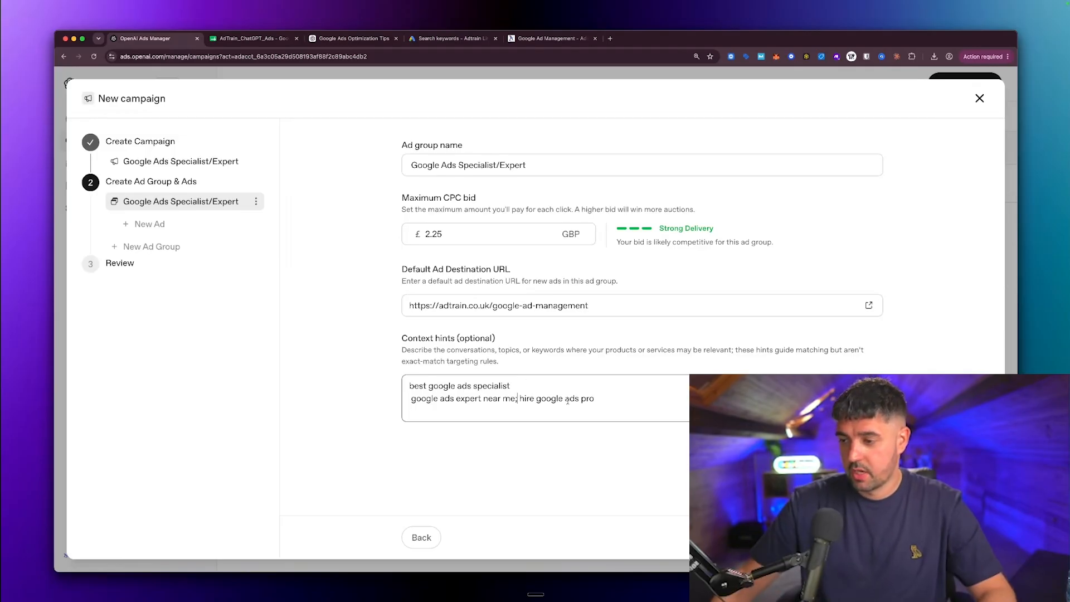
pyautogui.click(519, 398)
pyautogui.press('BackSpace')
pyautogui.press('Return')
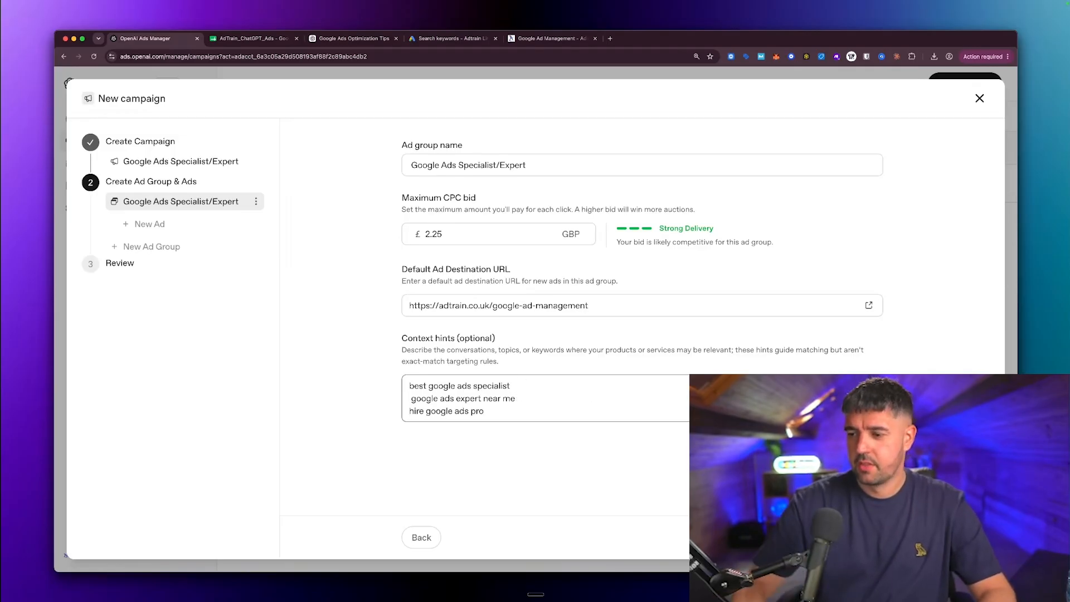
# - Create an ad named "Ad 1" and fill its description with the sheet's first body copy, "Specialists who slash your cost per lead"
pyautogui.click(862, 537)
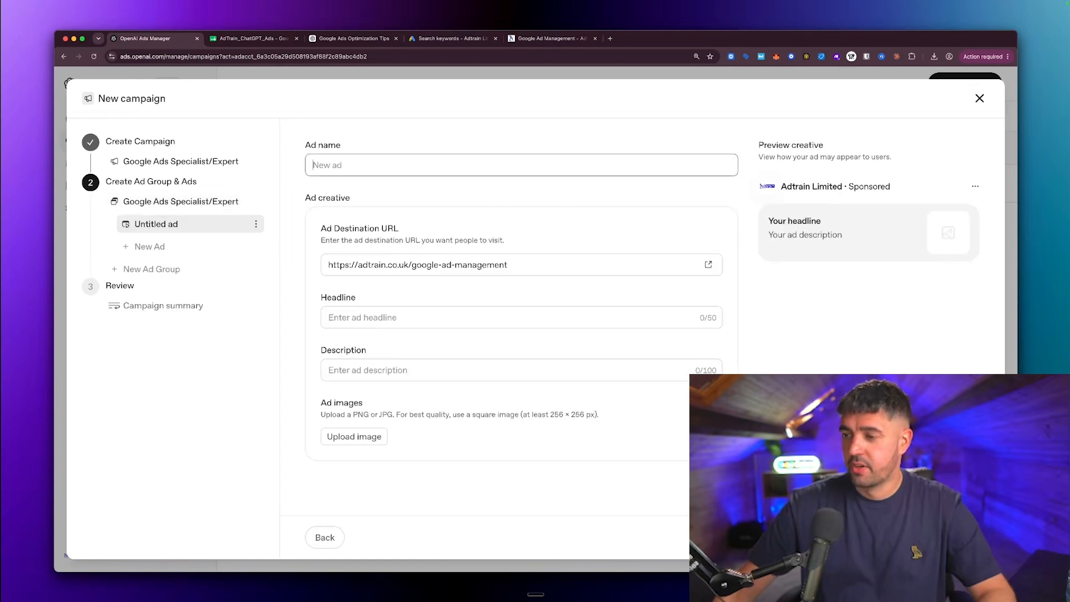
pyautogui.write('Ad 1')
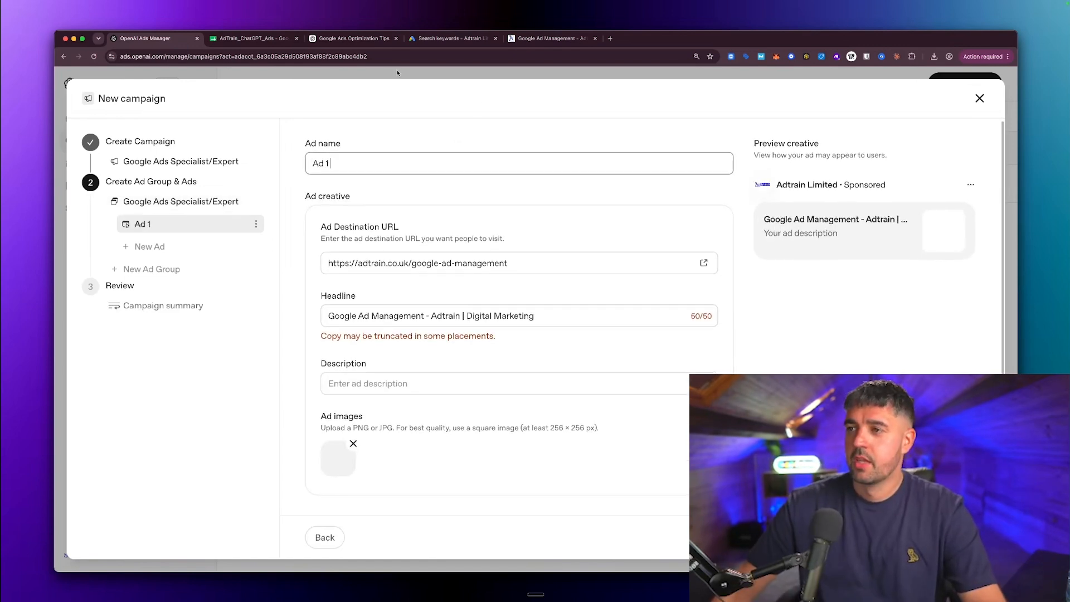
pyautogui.click(254, 39)
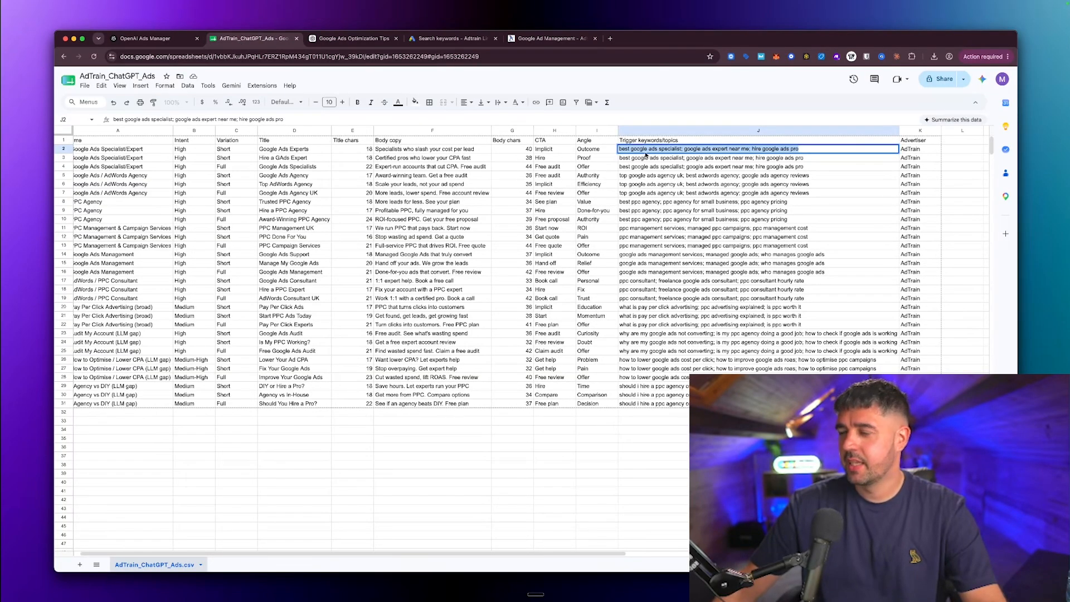
pyautogui.click(675, 170)
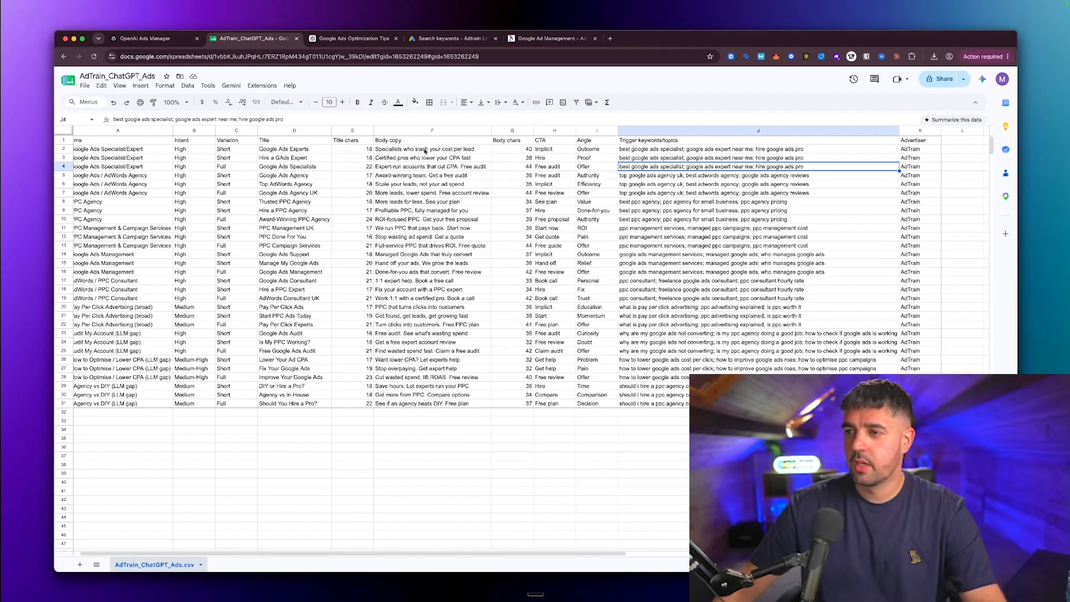
pyautogui.doubleClick(413, 150)
pyautogui.press('super+a')
pyautogui.press('super+c')
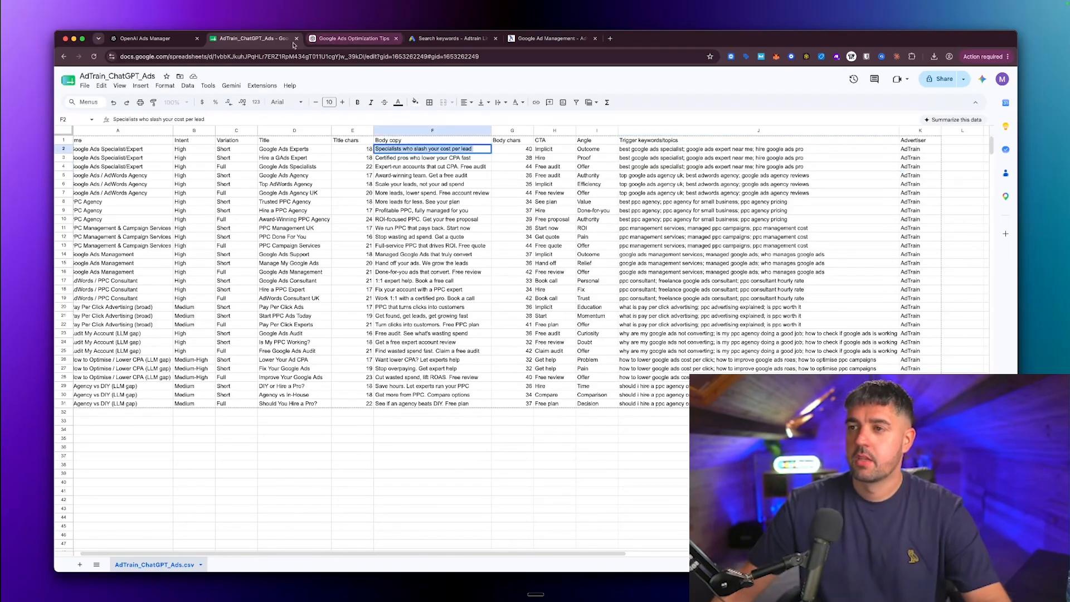
pyautogui.click(150, 42)
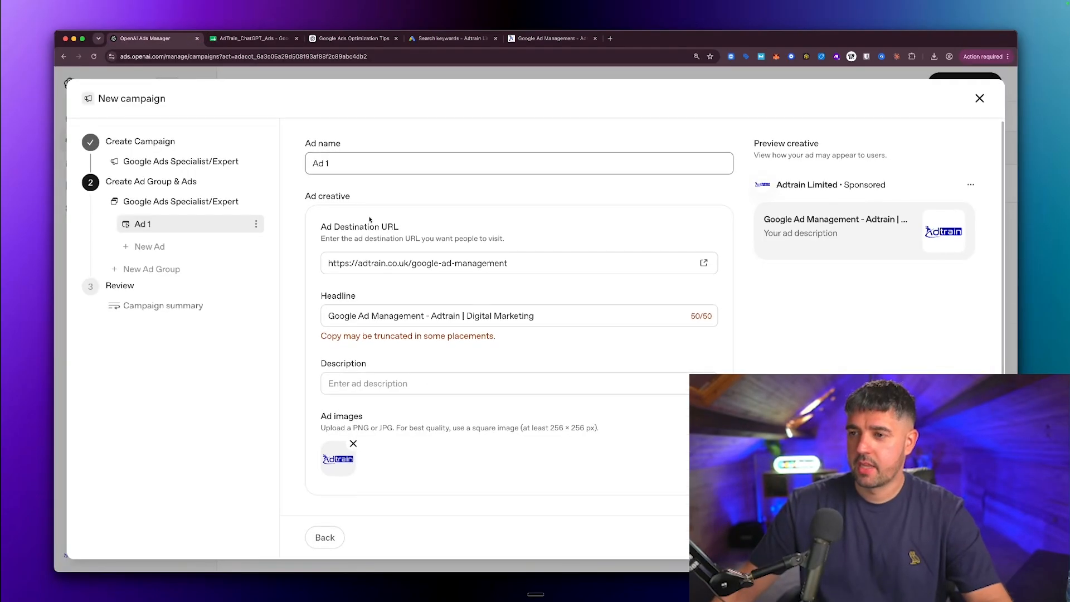
pyautogui.click(370, 378)
pyautogui.press('super+v')
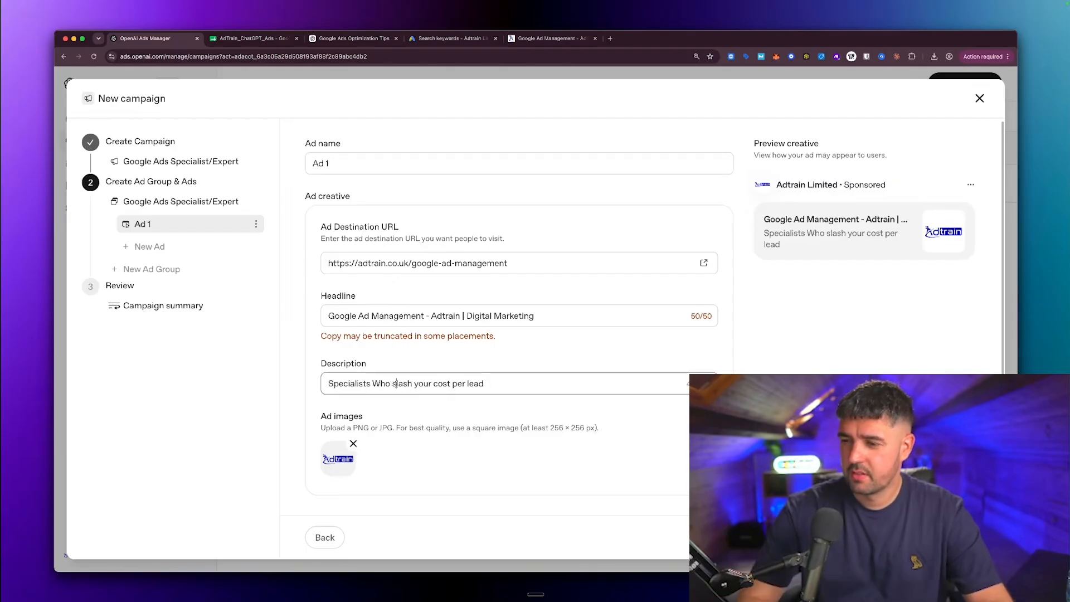
# - Capitalise the words of Ad 1's description so it reads "Specialists Who Slash Your Cost Per Lead"
pyautogui.click(397, 384)
pyautogui.press('BackSpace')
pyautogui.write('S')
pyautogui.click(419, 383)
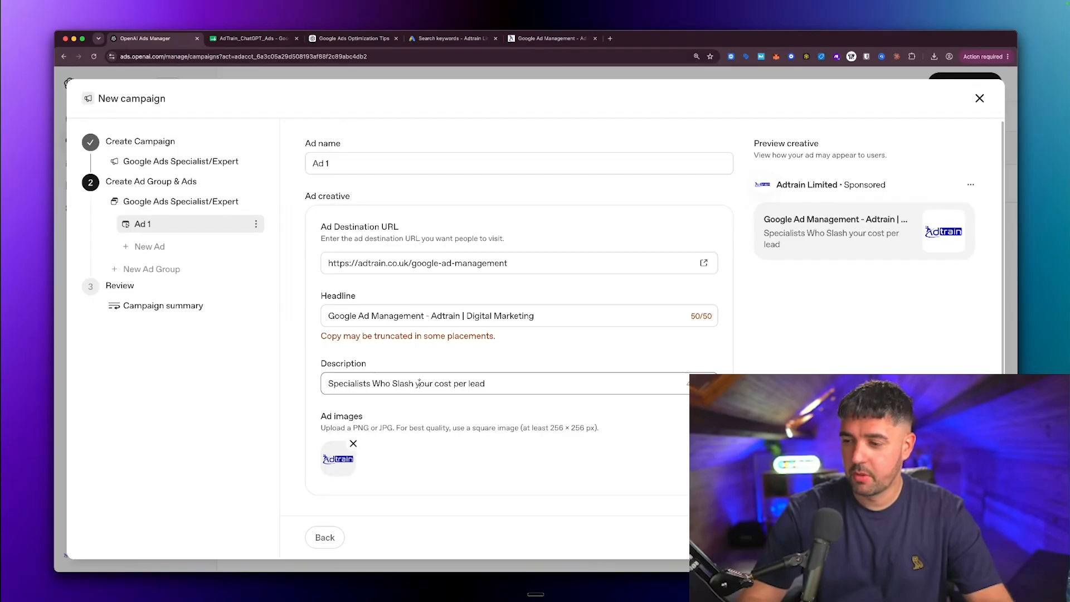
pyautogui.press('BackSpace')
pyautogui.write('Y')
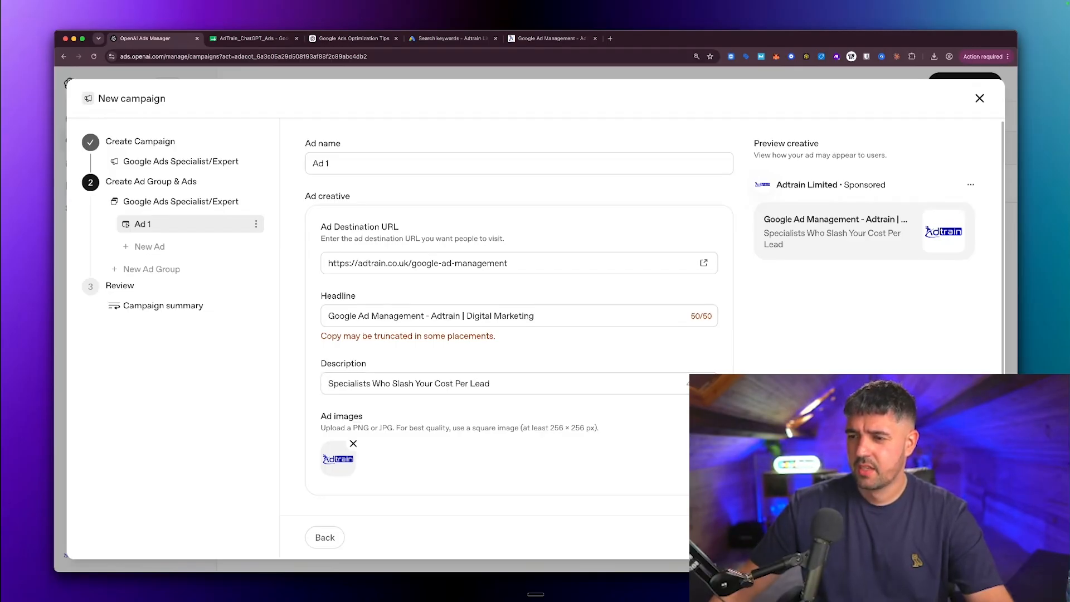
# - Copy the title "Google Ads Experts" from the sheet and use it to replace Ad 1's headline in OpenAI Ads Manager
pyautogui.hotkey('ctrl', 'Tab')
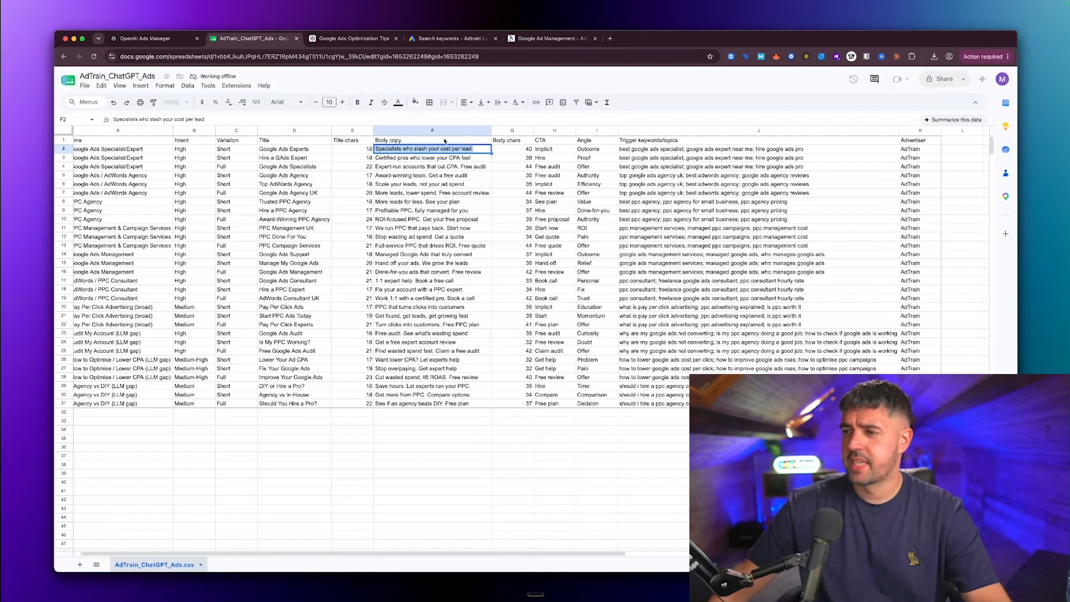
pyautogui.click(411, 167)
pyautogui.doubleClick(294, 150)
pyautogui.moveTo(312, 150); pyautogui.dragTo(245, 157)
pyautogui.press('super+c')
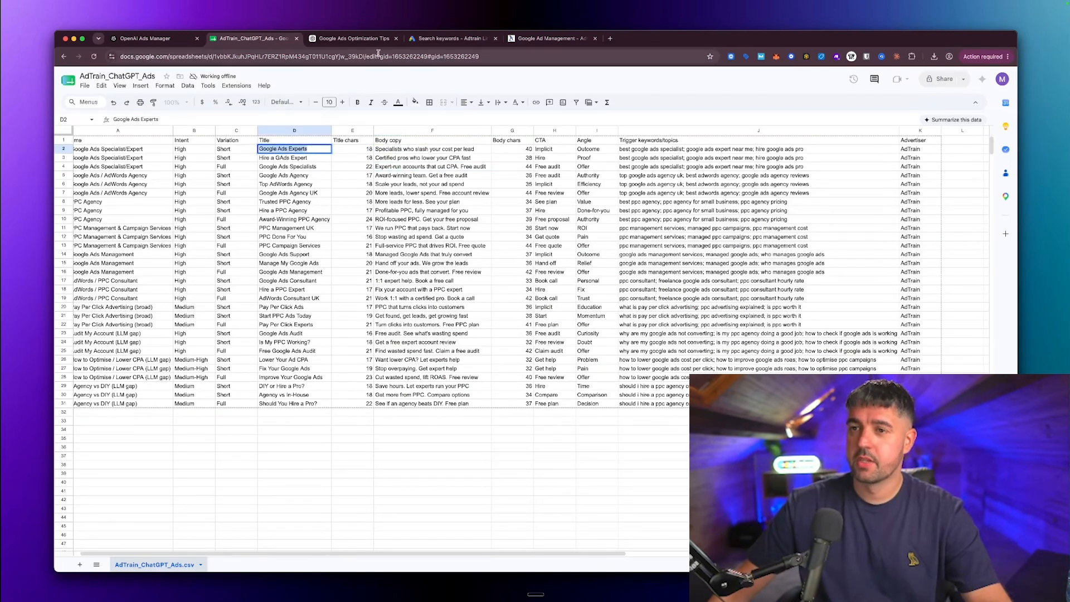
pyautogui.click(145, 38)
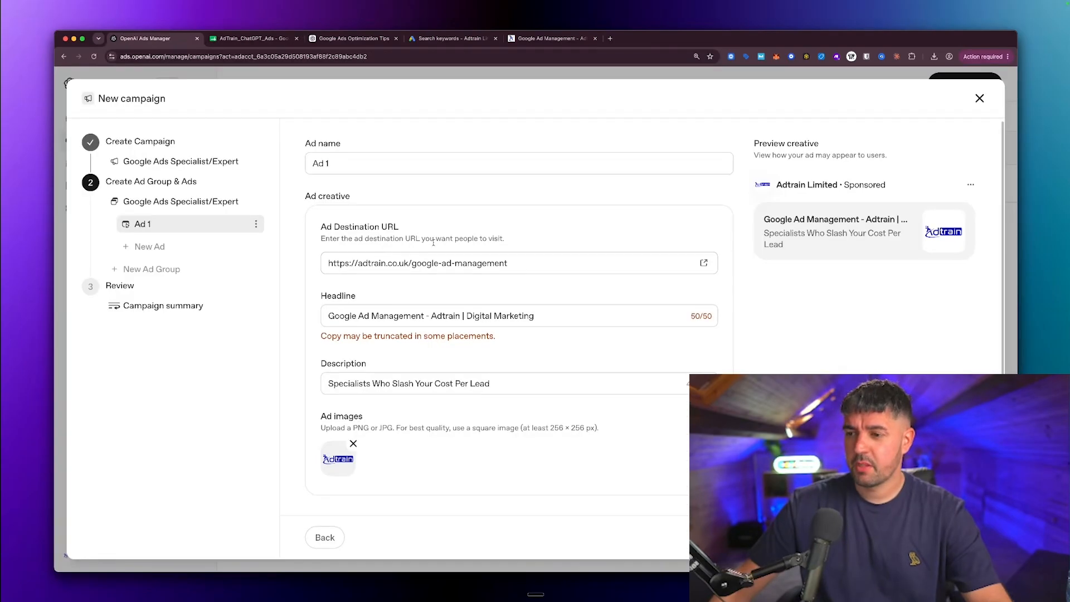
pyautogui.moveTo(548, 316); pyautogui.dragTo(335, 306)
pyautogui.press('super+v')
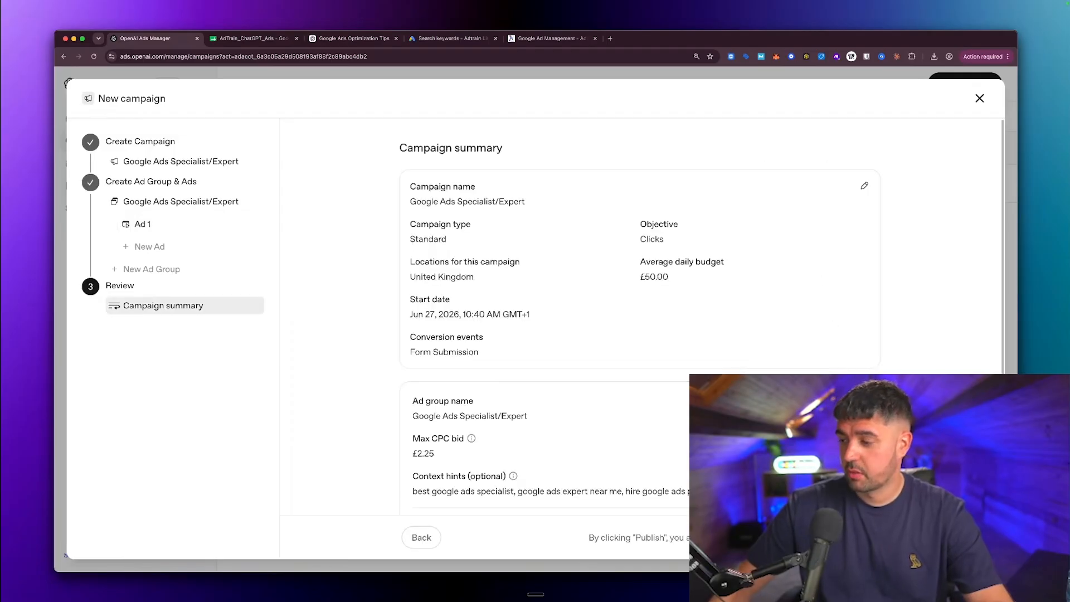
# - Reopen the ad group from the campaign summary and set its maximum CPC bid to £8
pyautogui.scroll(-5, 836, 278)
pyautogui.click(863, 193)
pyautogui.click(447, 233)
pyautogui.doubleClick(447, 233)
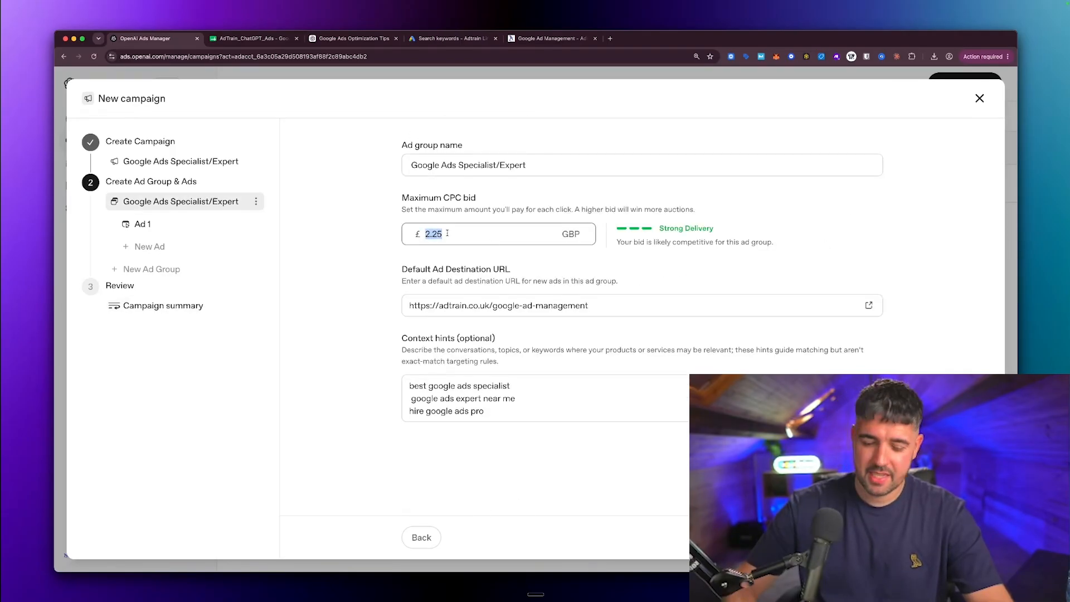
pyautogui.press('BackSpace')
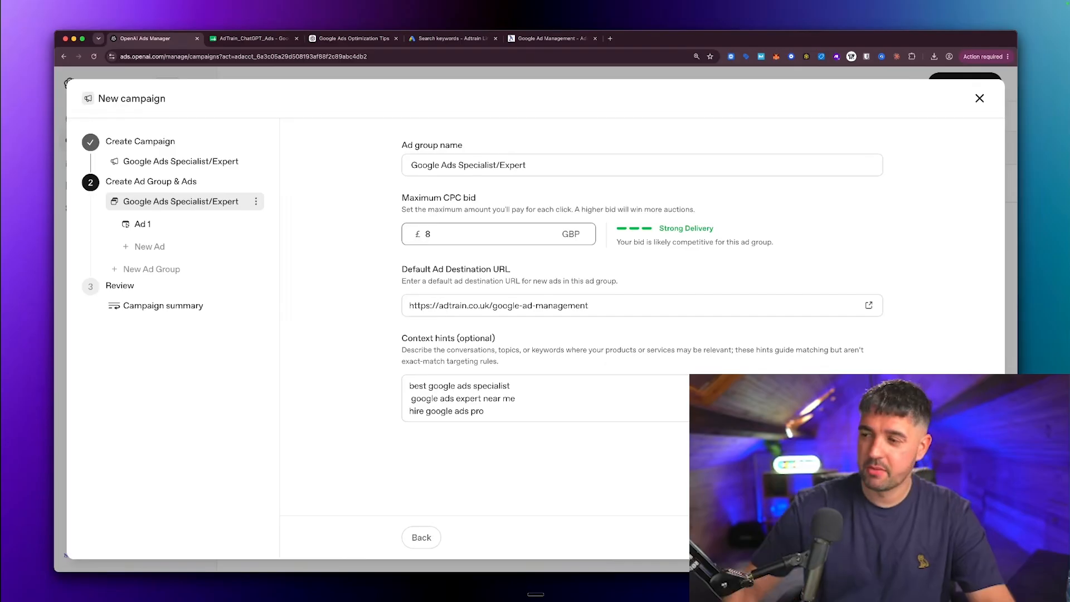
pyautogui.click(783, 250)
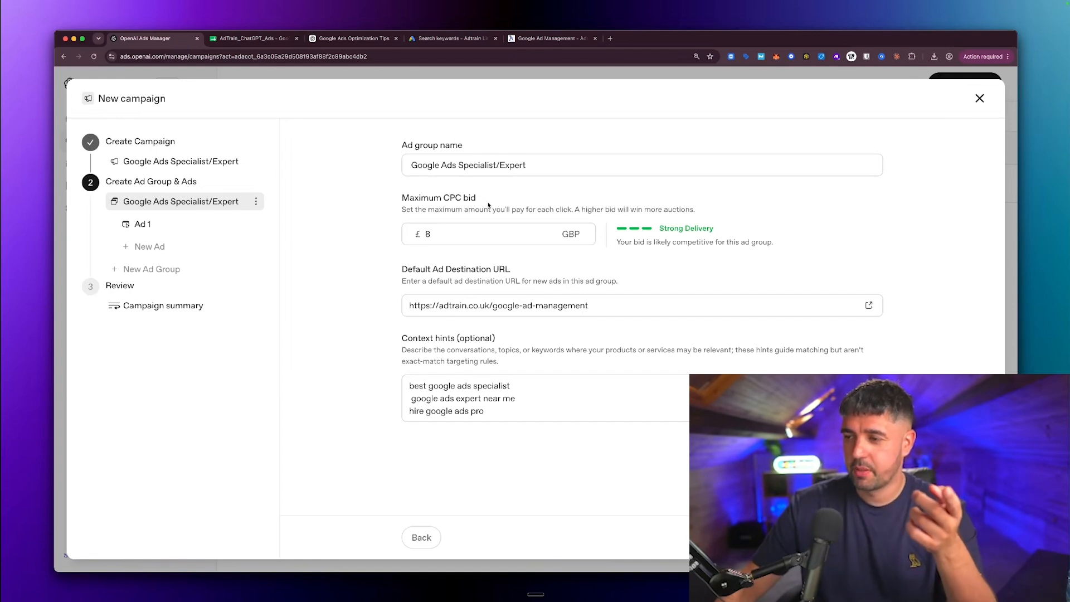
# - Add a second ad named "Ad 2" to the ad group, with the headline "Hire a Google Ads Expert" based on the sheet's second title
pyautogui.click(149, 247)
pyautogui.write('Ad 2')
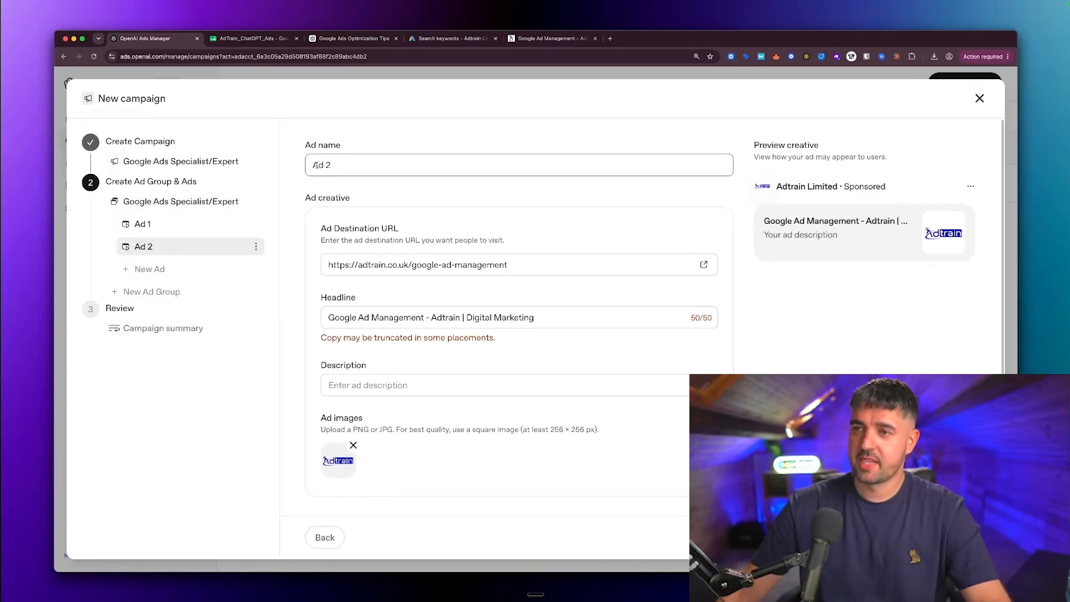
pyautogui.click(253, 38)
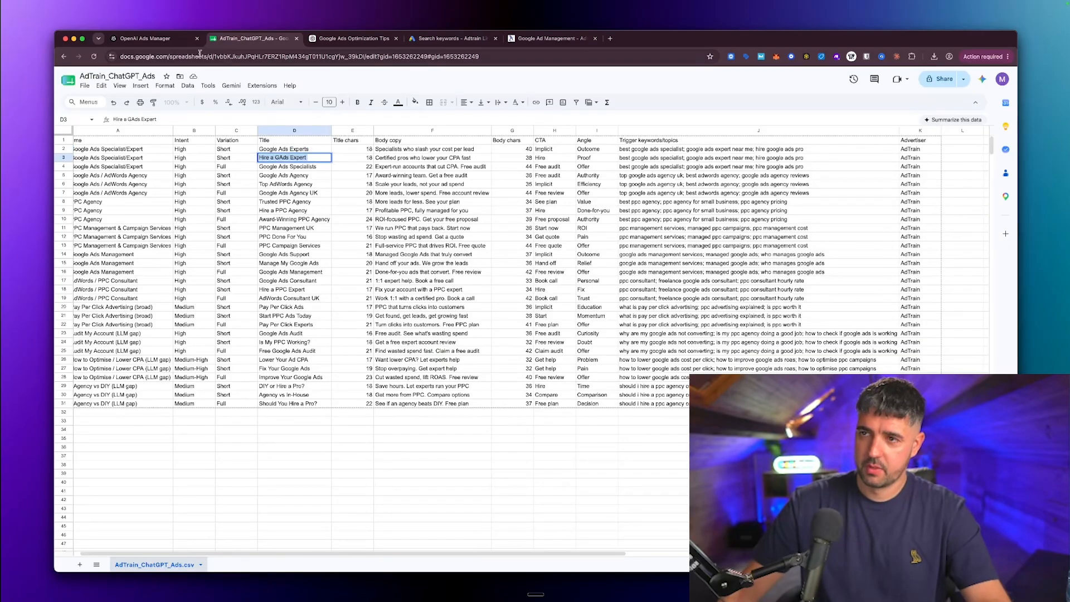
pyautogui.click(143, 39)
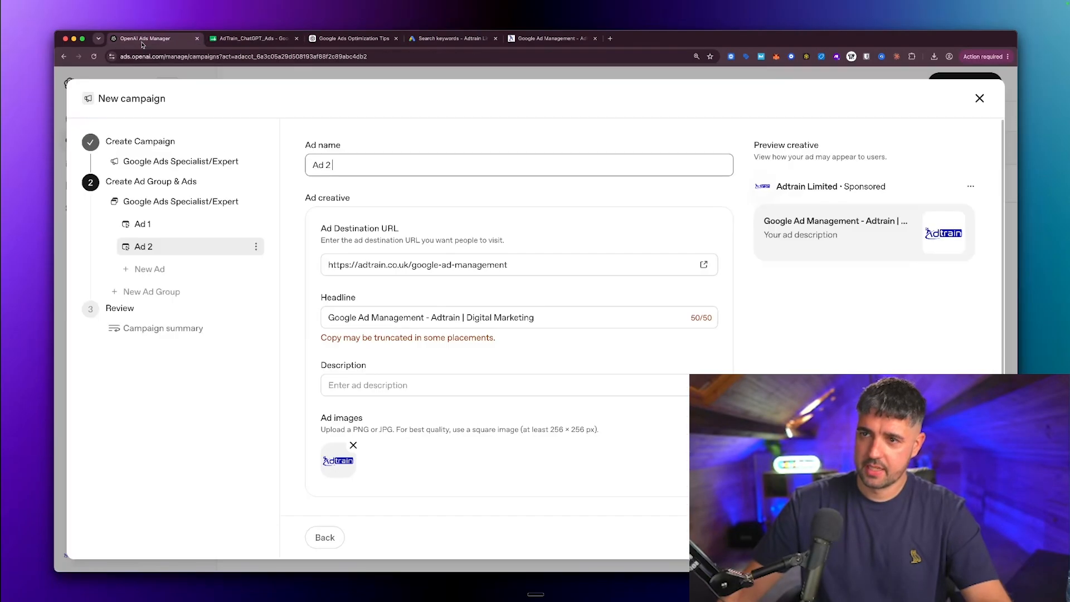
pyautogui.click(435, 317)
pyautogui.press('super+a')
pyautogui.write('Hire a Google Ads Expert')
# - Copy the body copy "Certified pros who lower your CPA fast" from the sheet into Ad 2's description
pyautogui.click(405, 369)
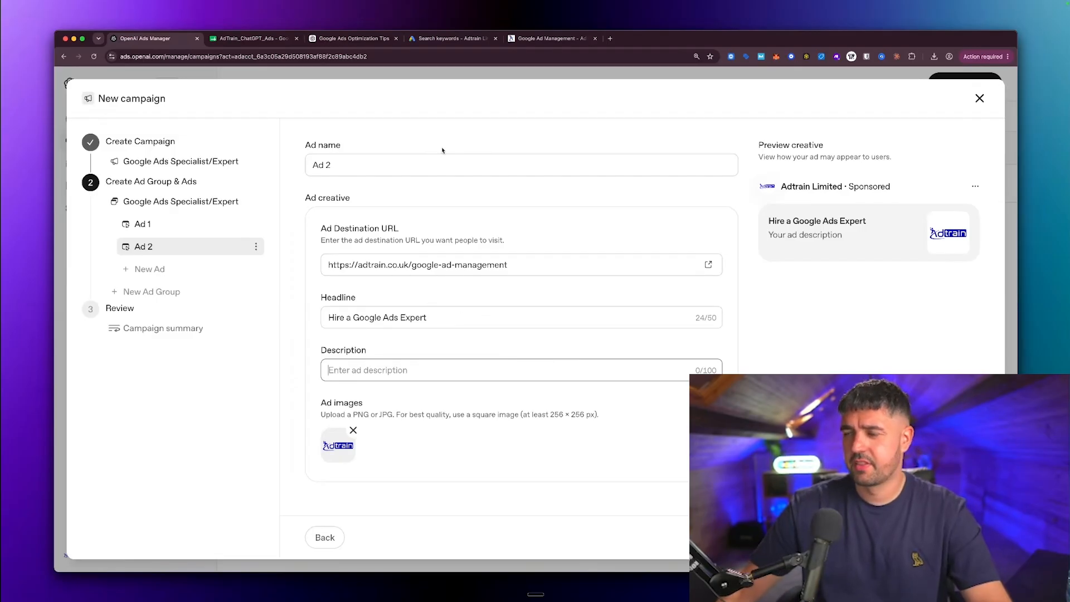
pyautogui.click(255, 39)
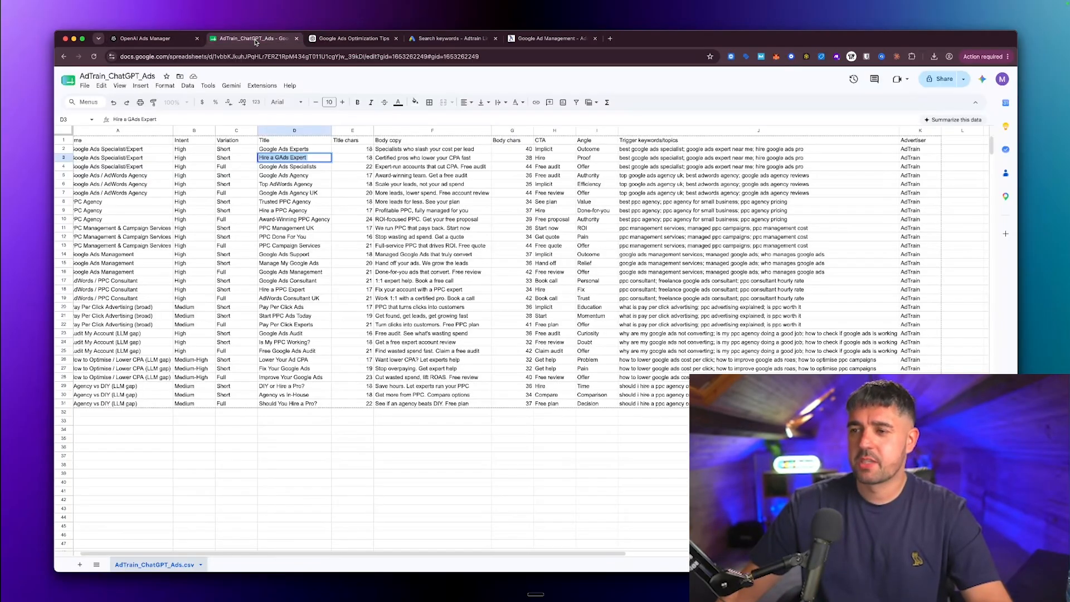
pyautogui.click(405, 159)
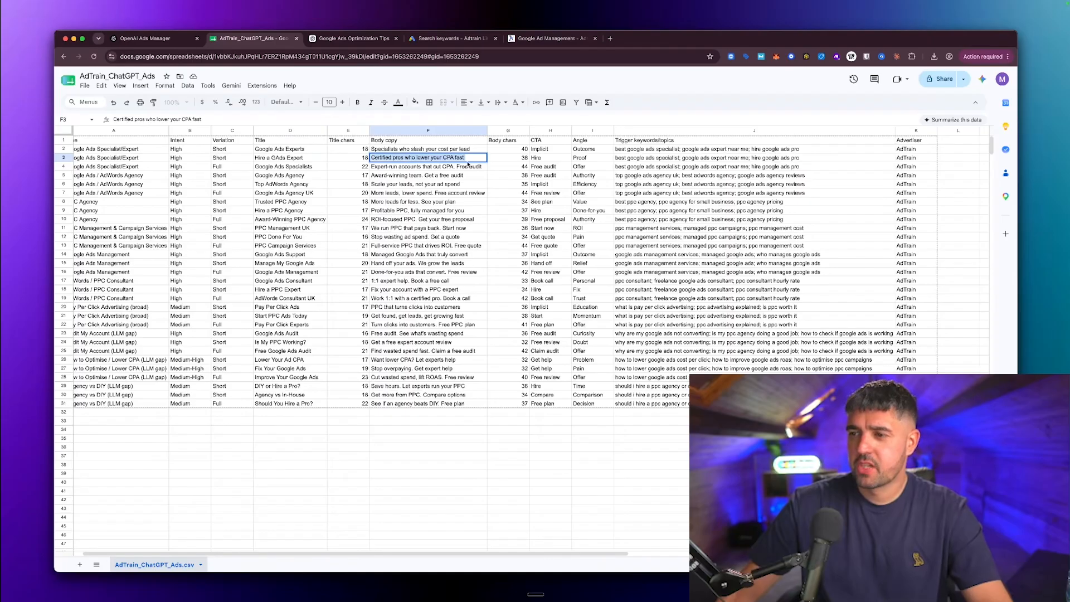
pyautogui.hotkey('ctrl', 'c')
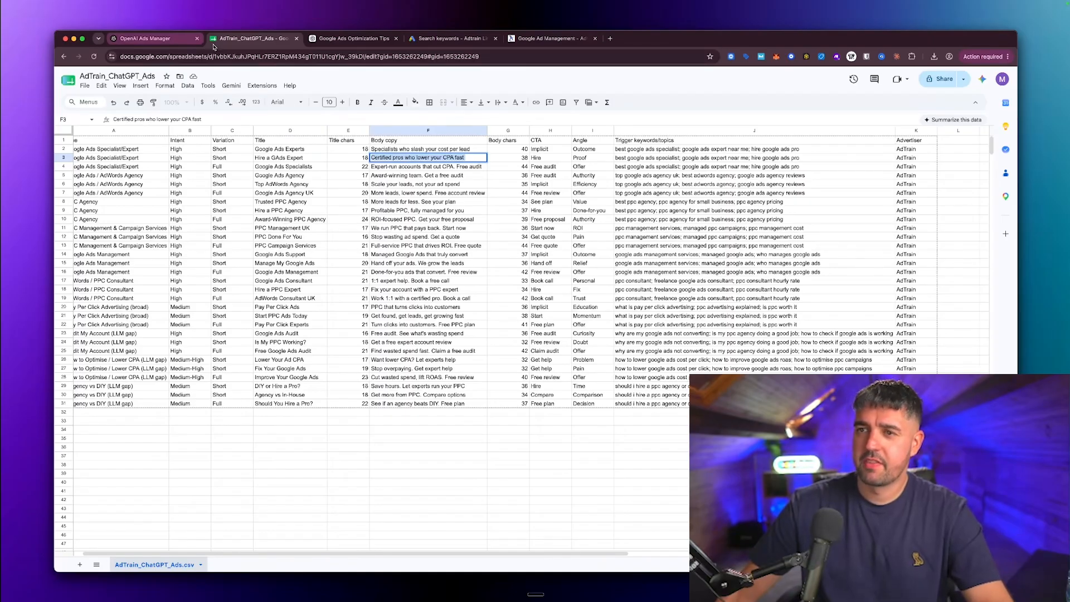
pyautogui.click(146, 39)
pyautogui.hotkey('ctrl', 'v')
# - Capitalise the words of Ad 2's description so it reads "Certified Pros Who Lower Your CPA Fast"
pyautogui.click(369, 370)
pyautogui.press('BackSpace')
pyautogui.write('P')
pyautogui.click(390, 369)
pyautogui.press('BackSpace')
pyautogui.write('W')
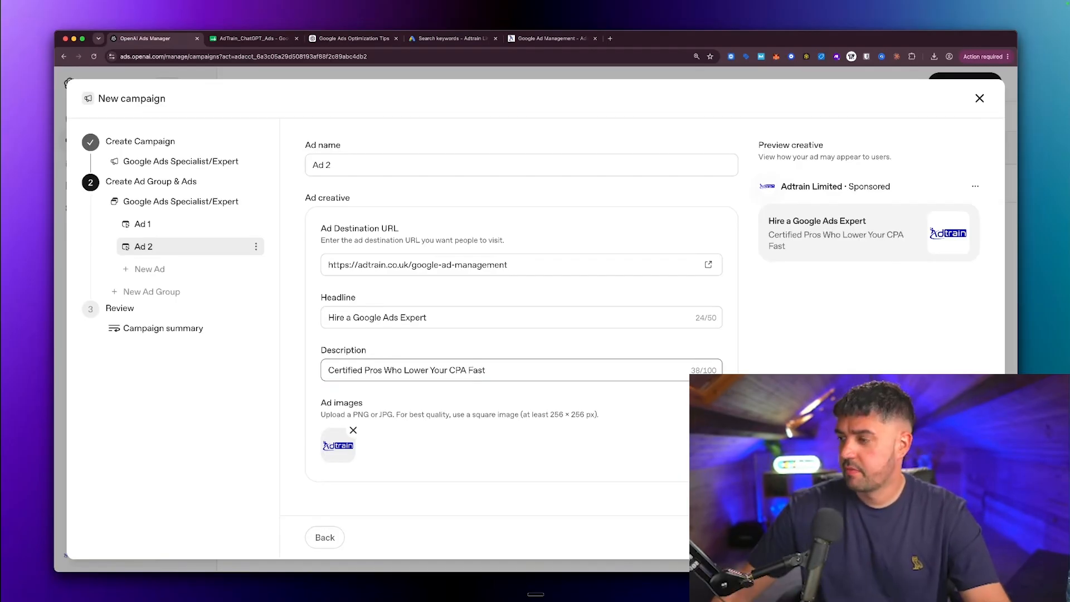
# - Add a third ad named "Ad 3" to the ad group, with the sheet's third title "Google Ads Specialists" as its headline
pyautogui.click(955, 538)
pyautogui.click(157, 269)
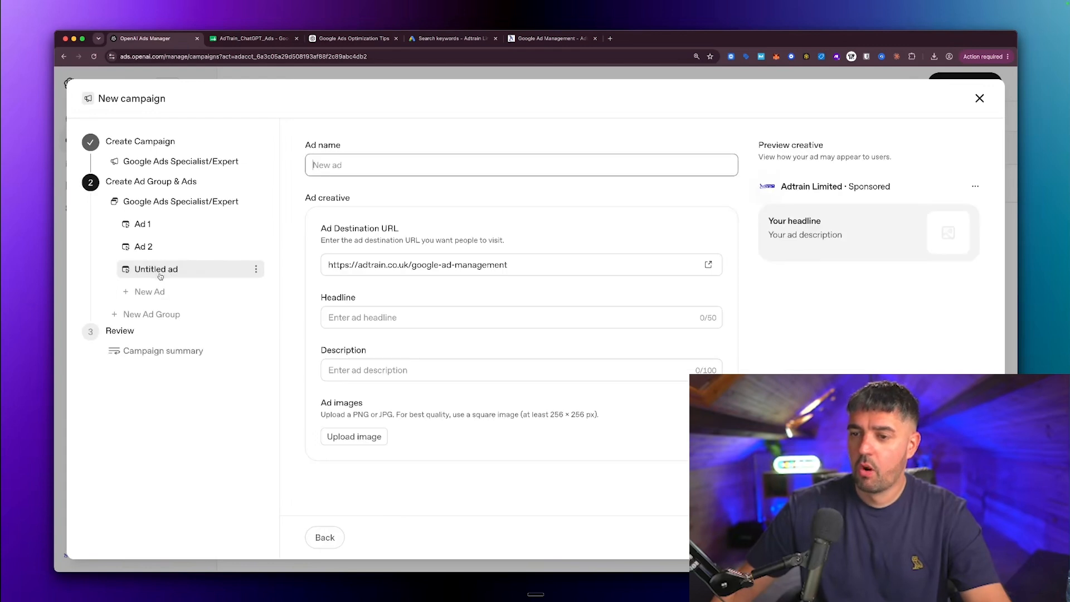
pyautogui.click(251, 38)
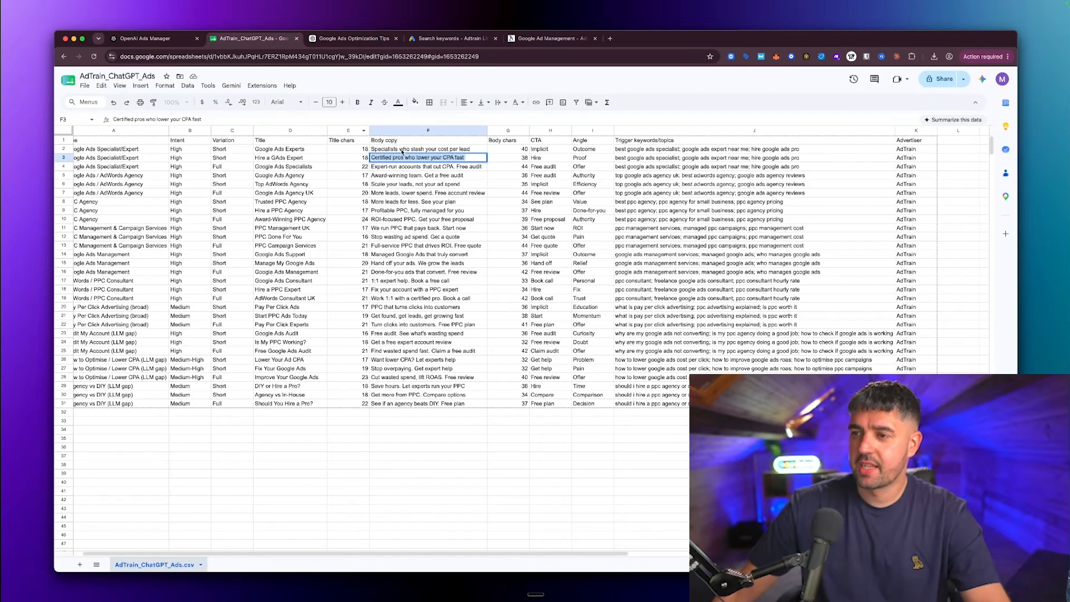
pyautogui.click(287, 168)
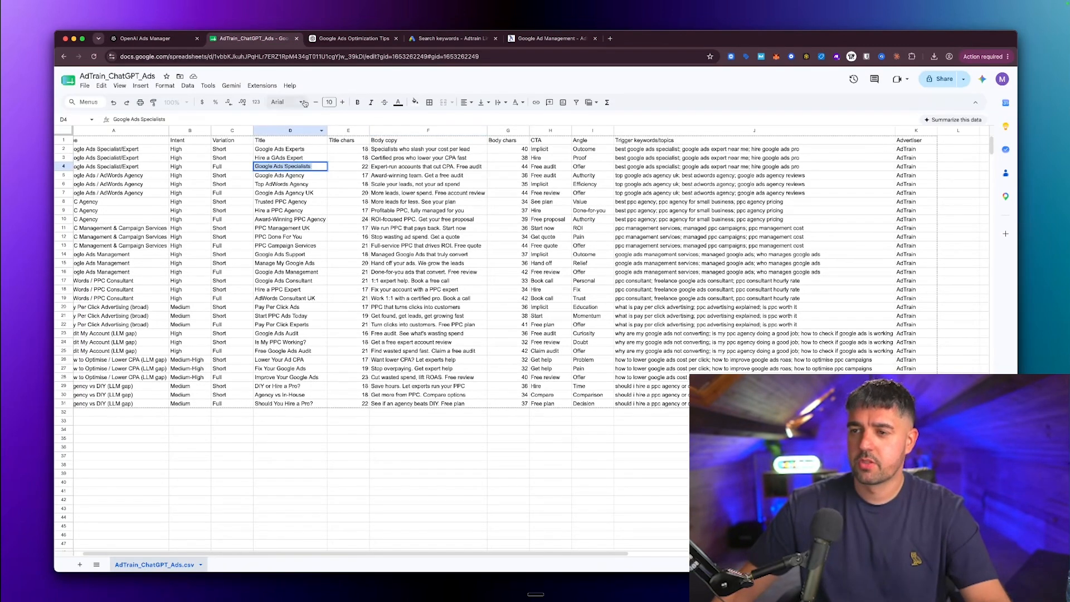
pyautogui.click(159, 39)
pyautogui.write('ad 3')
pyautogui.click(380, 318)
pyautogui.press('super+v')
pyautogui.click(316, 165)
pyautogui.press('BackSpace')
pyautogui.write('A')
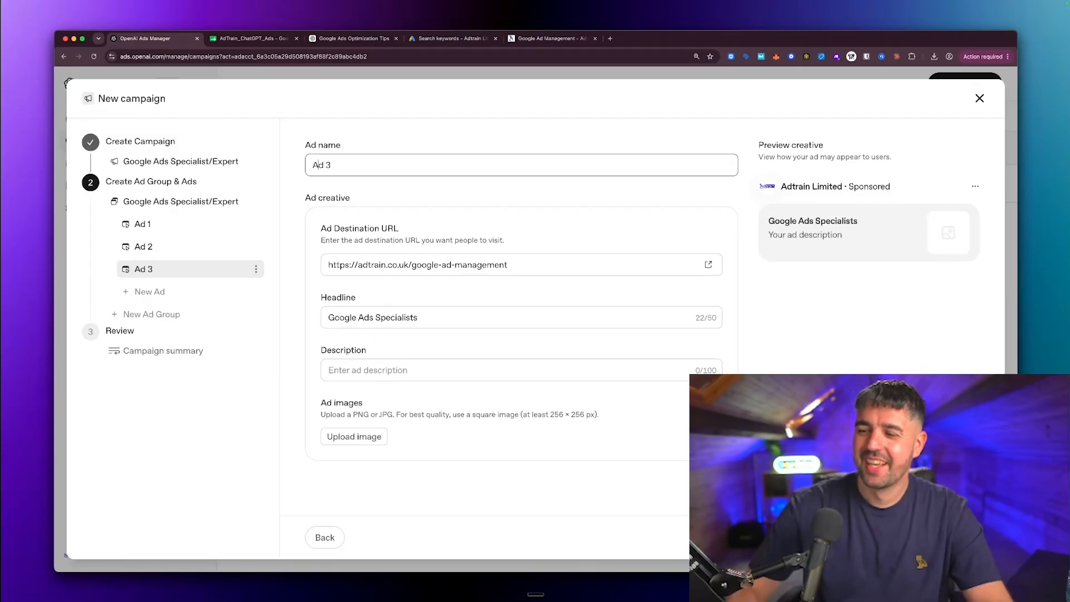
# - Copy the body copy "Expert-run accounts that cut CPA. Free audit" from the sheet into Ad 3's description
pyautogui.click(252, 39)
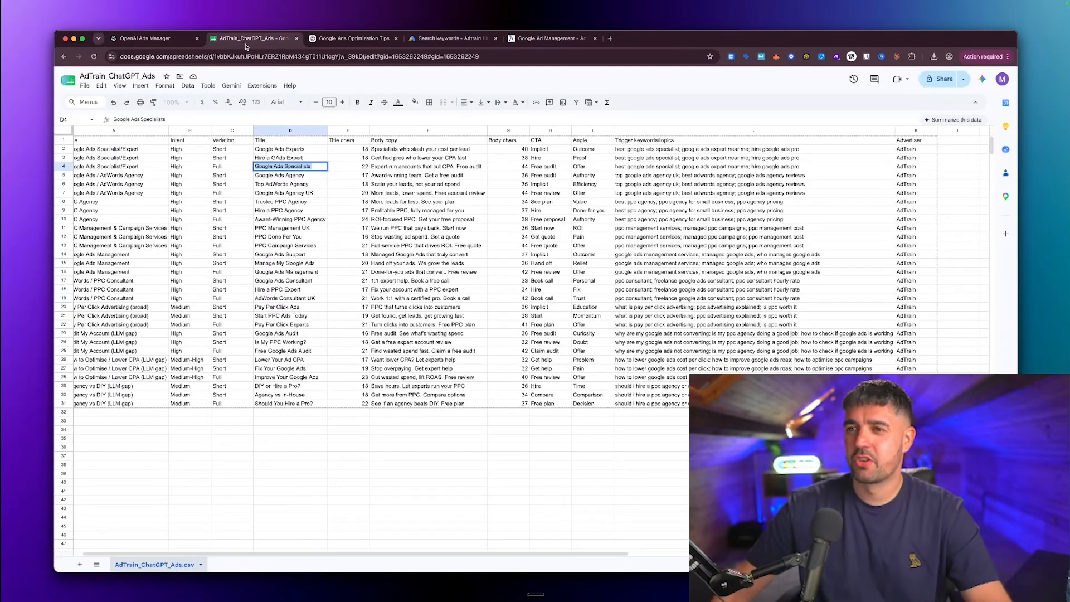
pyautogui.click(390, 167)
pyautogui.press('super+c')
pyautogui.click(145, 39)
pyautogui.click(368, 370)
pyautogui.press('super+v')
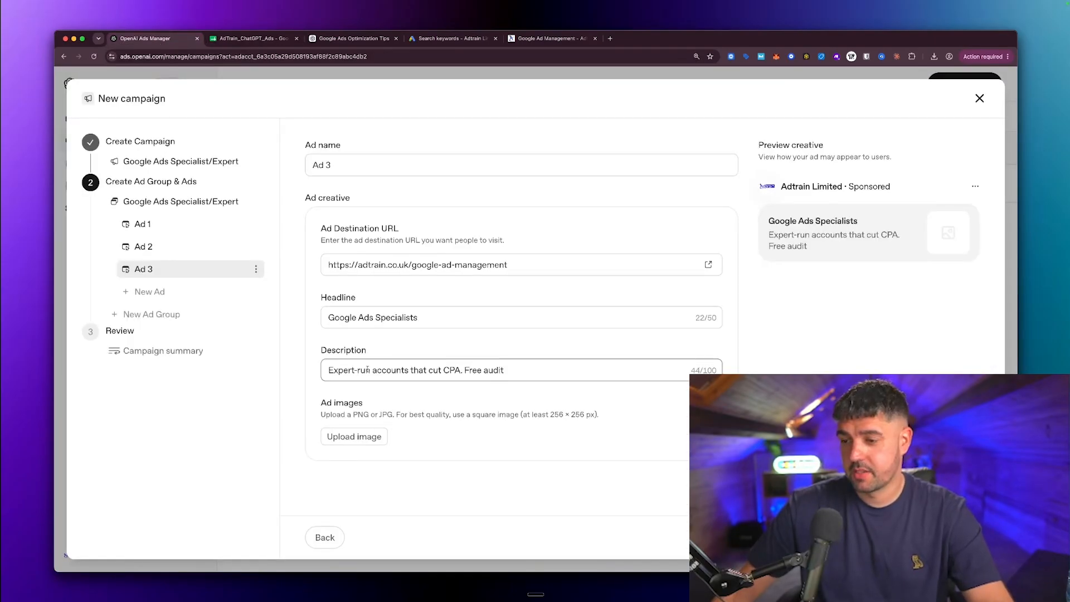
# - Capitalise "Accounts" and "Audit" in Ad 3's description so it reads "Expert-run Accounts that cut CPA. Free Audit"
pyautogui.click(375, 370)
pyautogui.press('BackSpace')
pyautogui.write('A')
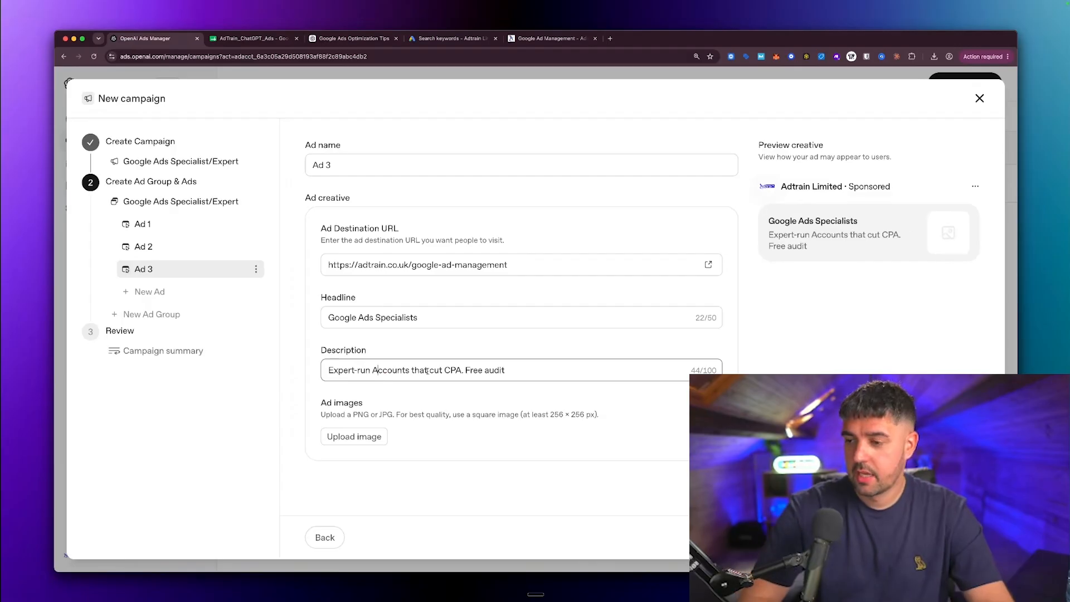
pyautogui.click(489, 370)
pyautogui.press('BackSpace')
pyautogui.write('A')
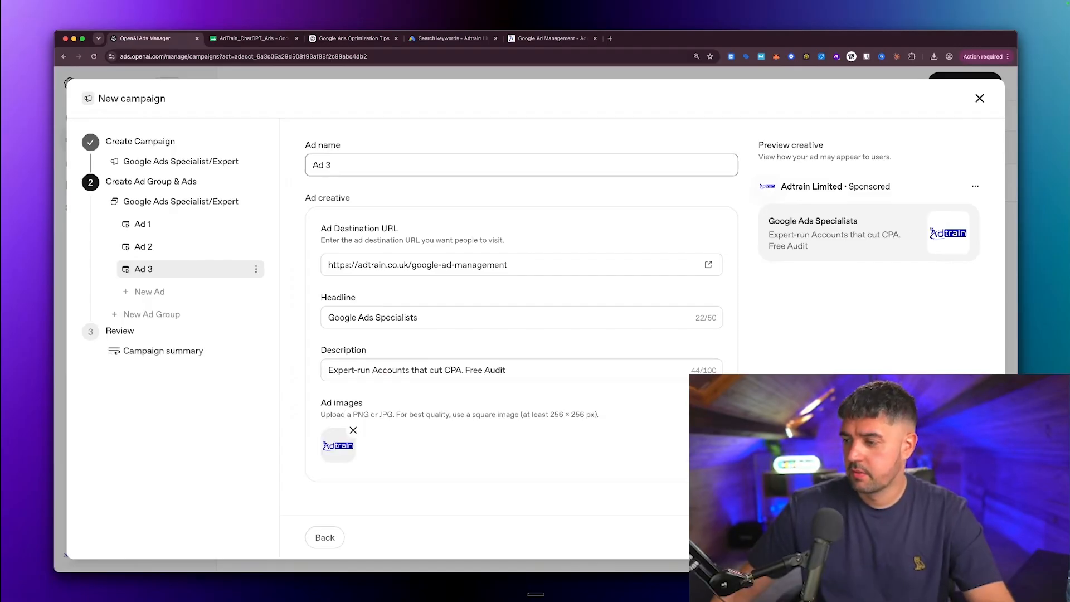
# - Examine Ad 3's preview and compare it with the Digital Defined Marketing ad under the ChatGPT answer about Google Ads optimization
pyautogui.hotkey('ctrl', 'a')
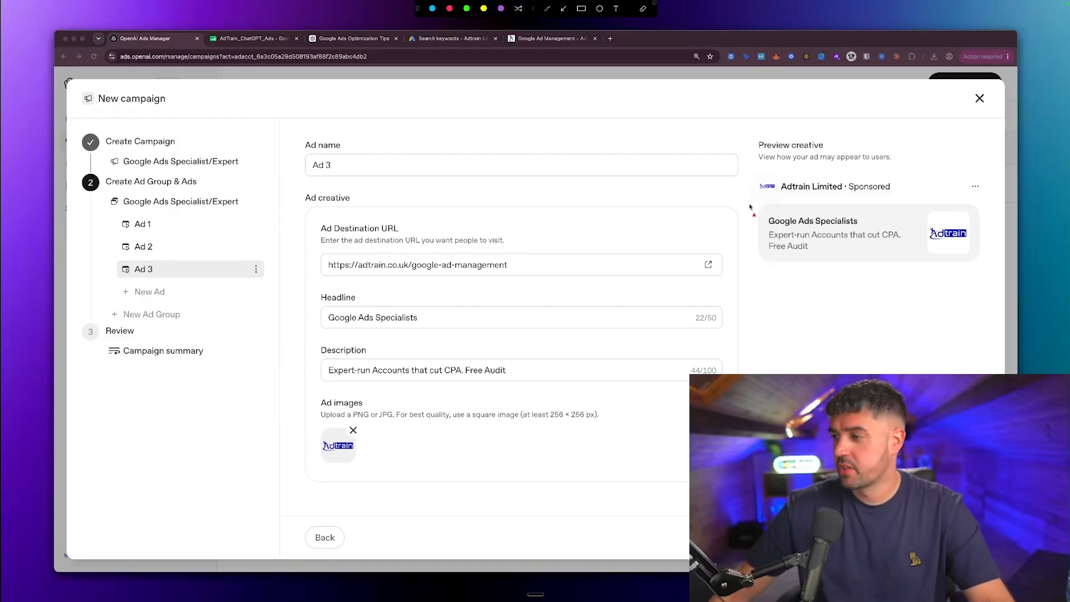
pyautogui.moveTo(719, 320); pyautogui.dragTo(775, 273)
pyautogui.moveTo(864, 322); pyautogui.dragTo(857, 267)
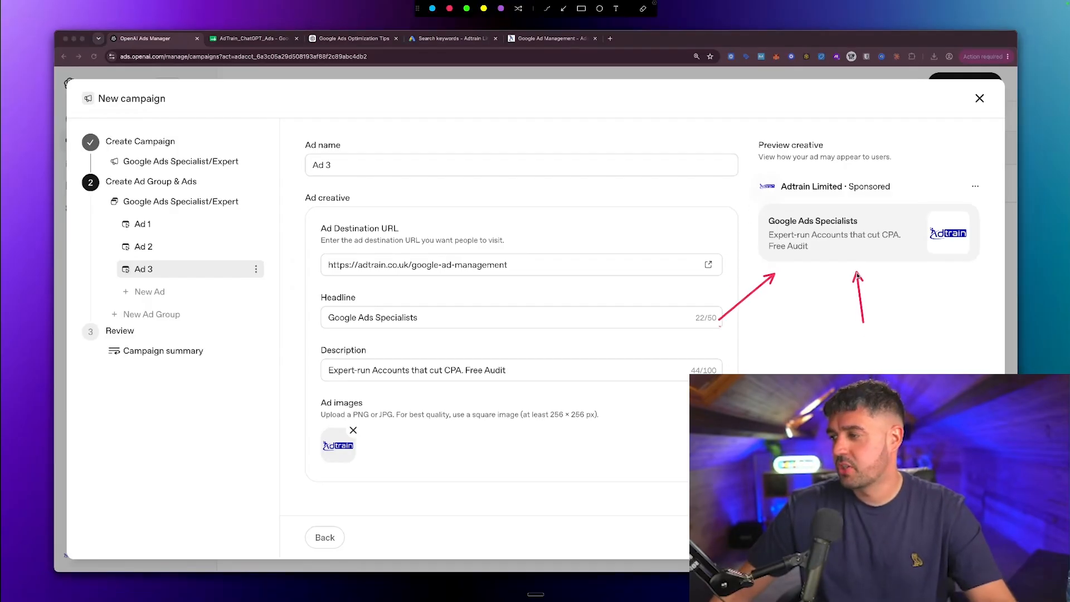
pyautogui.press('Escape')
pyautogui.click(354, 38)
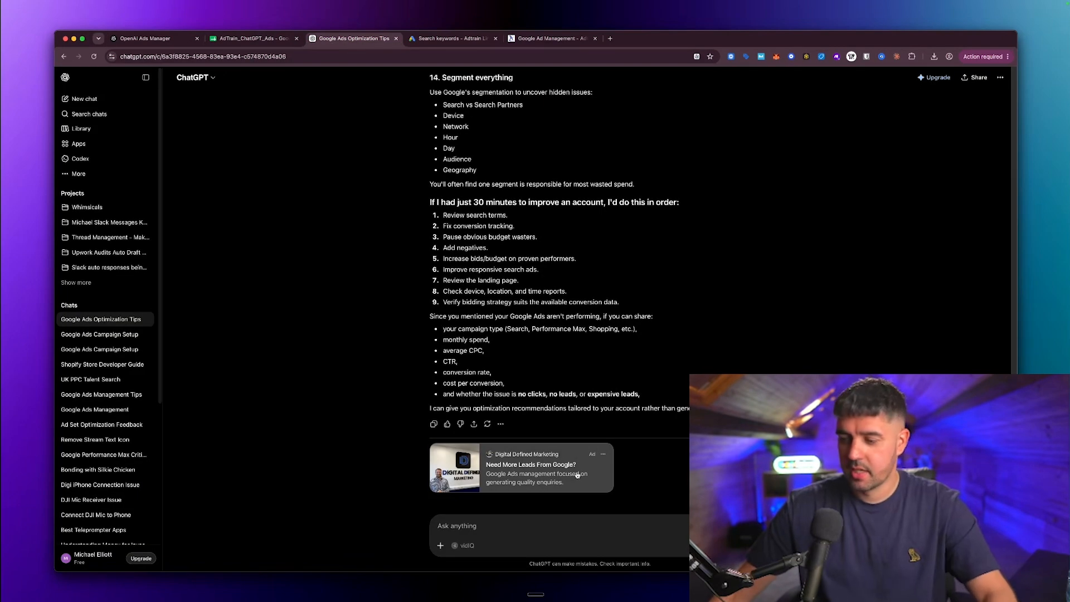
pyautogui.hotkey('ctrl', 'a')
pyautogui.moveTo(664, 464); pyautogui.dragTo(580, 464)
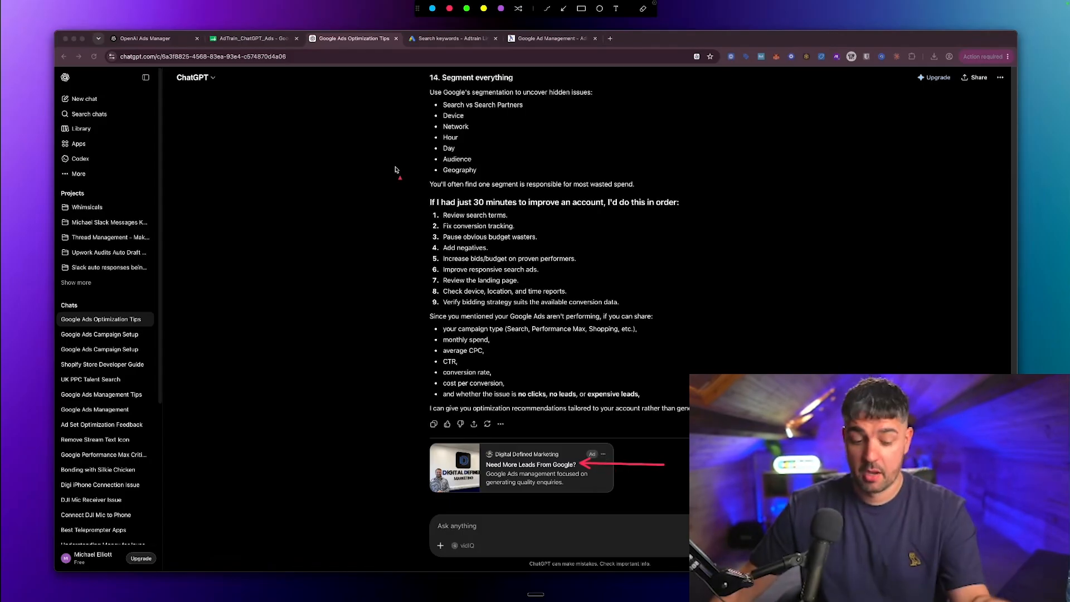
pyautogui.press('Escape')
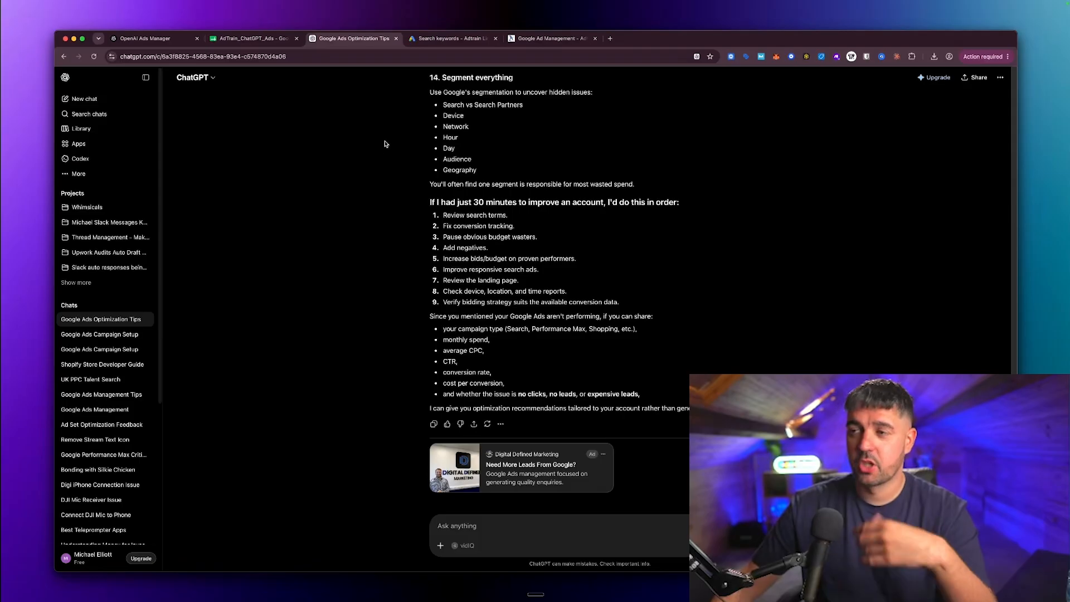
pyautogui.click(235, 40)
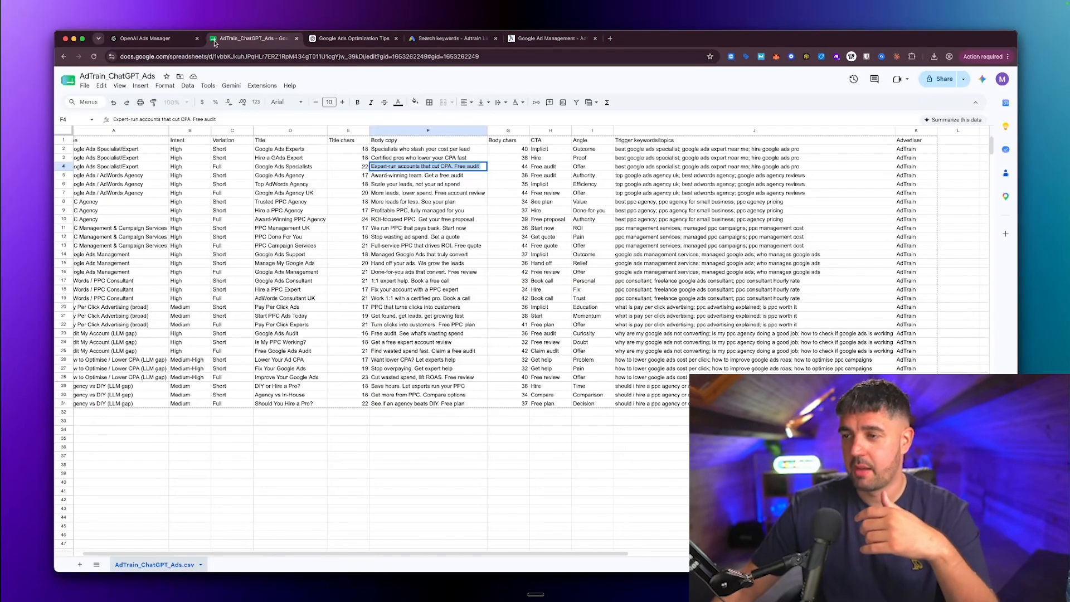
pyautogui.click(165, 41)
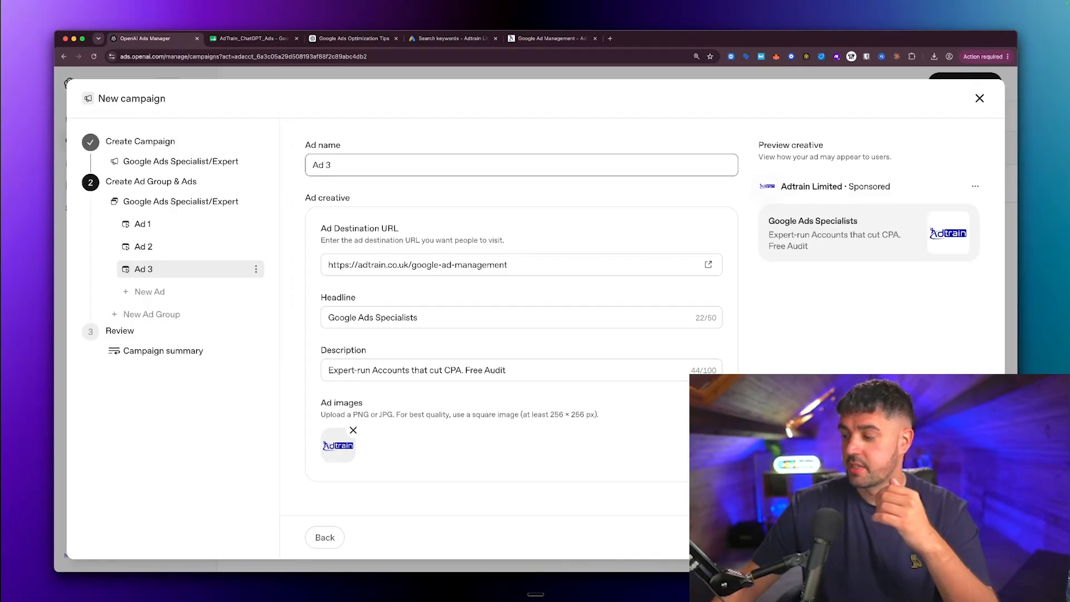
# - Review the Google Ads Specialist/Expert campaign summary with its three ads and publish the campaign
pyautogui.click(954, 537)
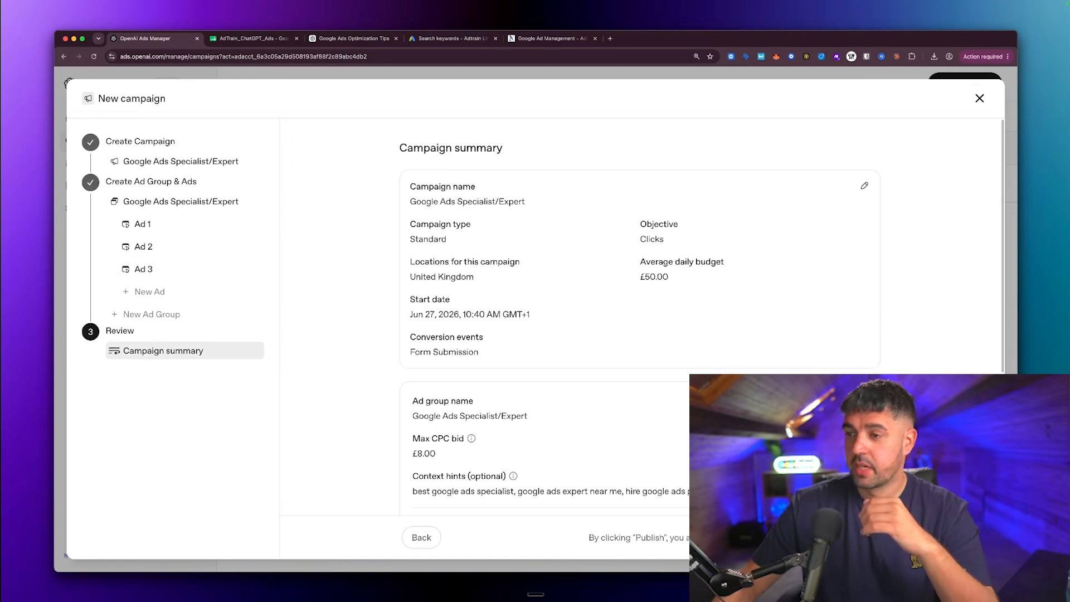
pyautogui.scroll(-2, 630, 258)
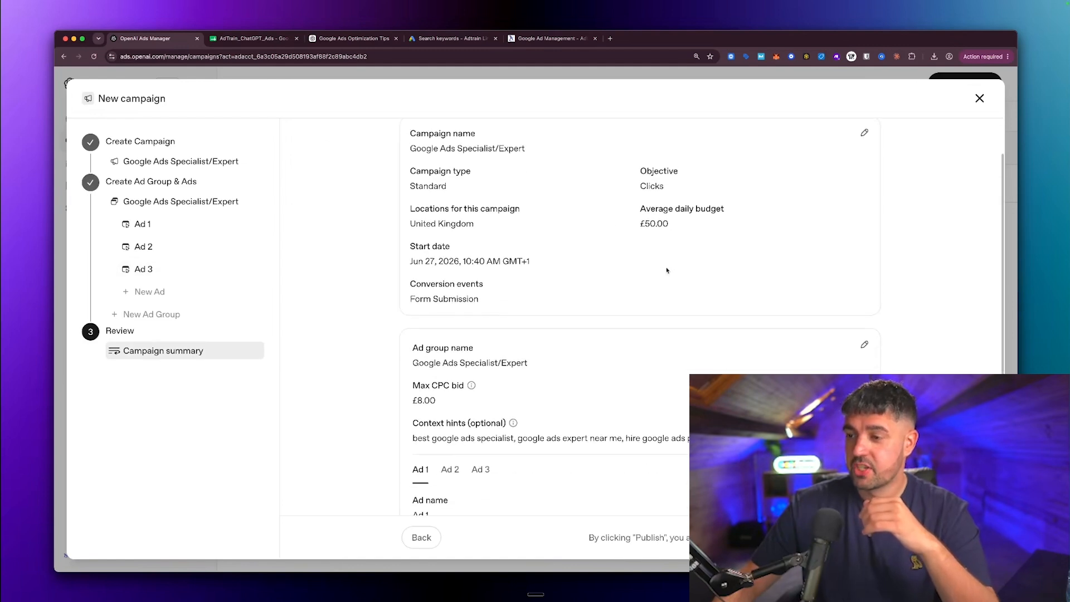
pyautogui.scroll(1, 482, 252)
pyautogui.scroll(-10, 453, 251)
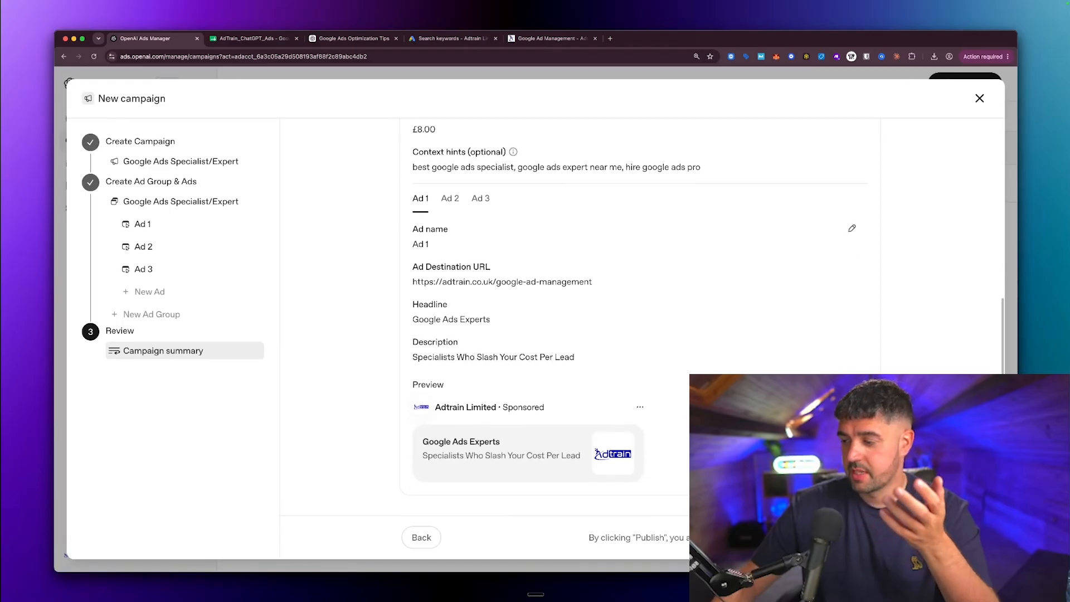
pyautogui.click(855, 538)
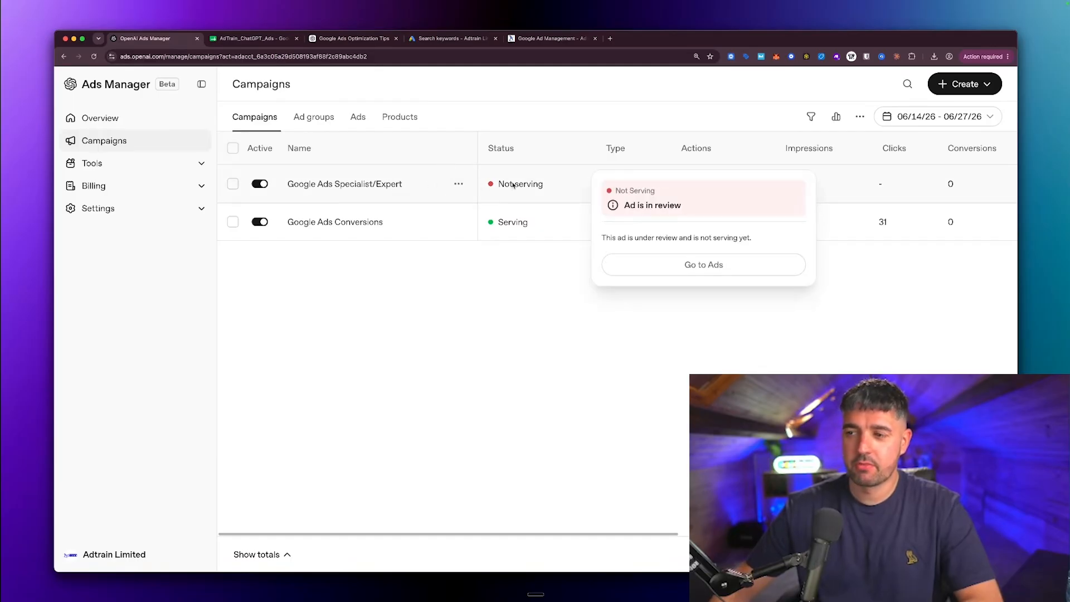
# - Create a new campaign and name it "Google Ads / AdWords Agency" using the sheet's second theme
pyautogui.click(981, 84)
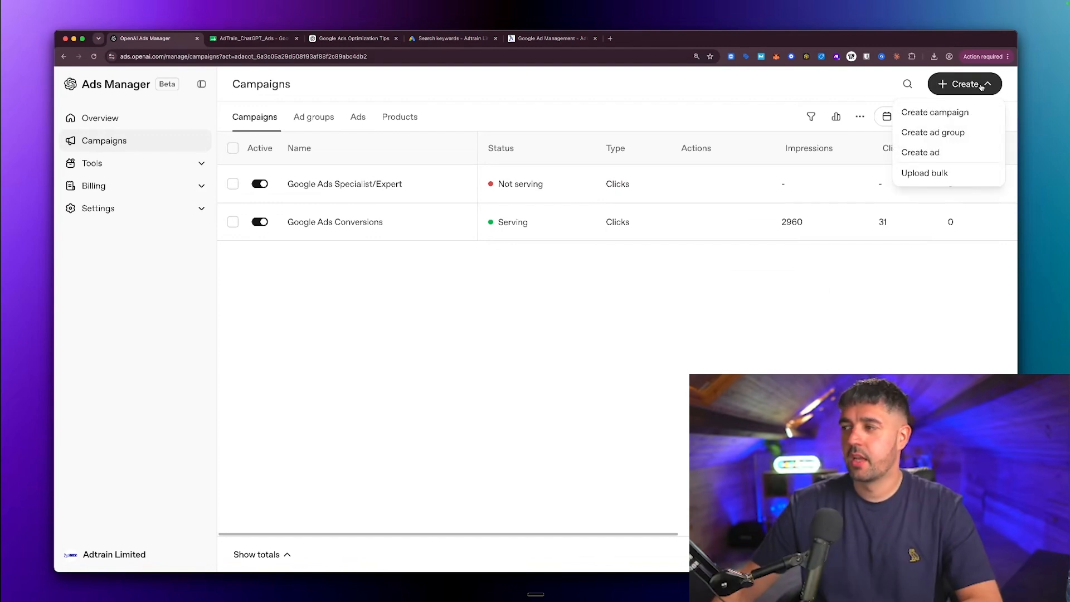
pyautogui.click(947, 113)
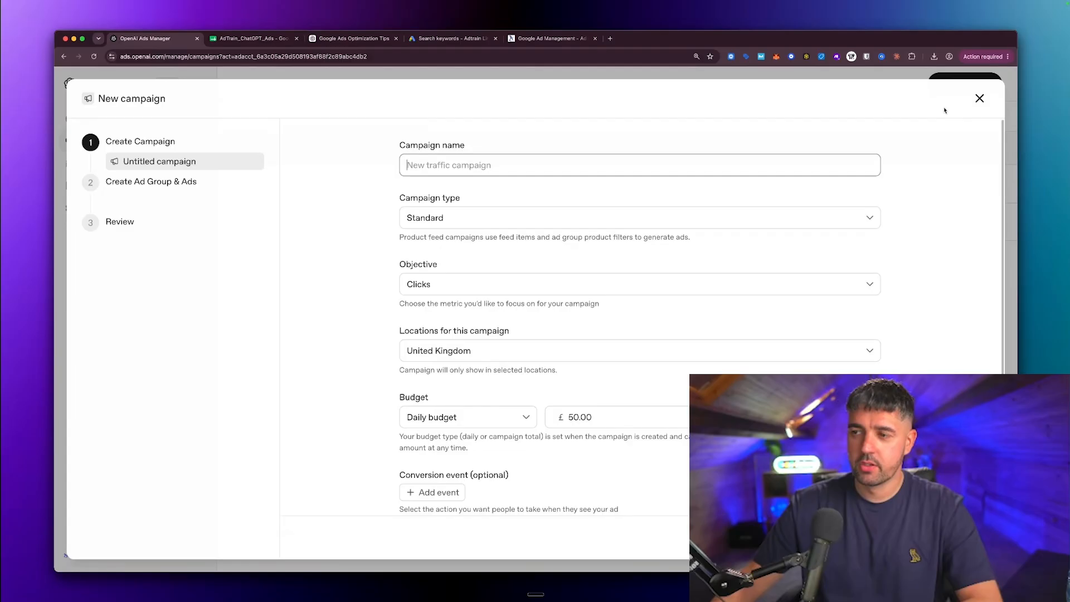
pyautogui.click(272, 49)
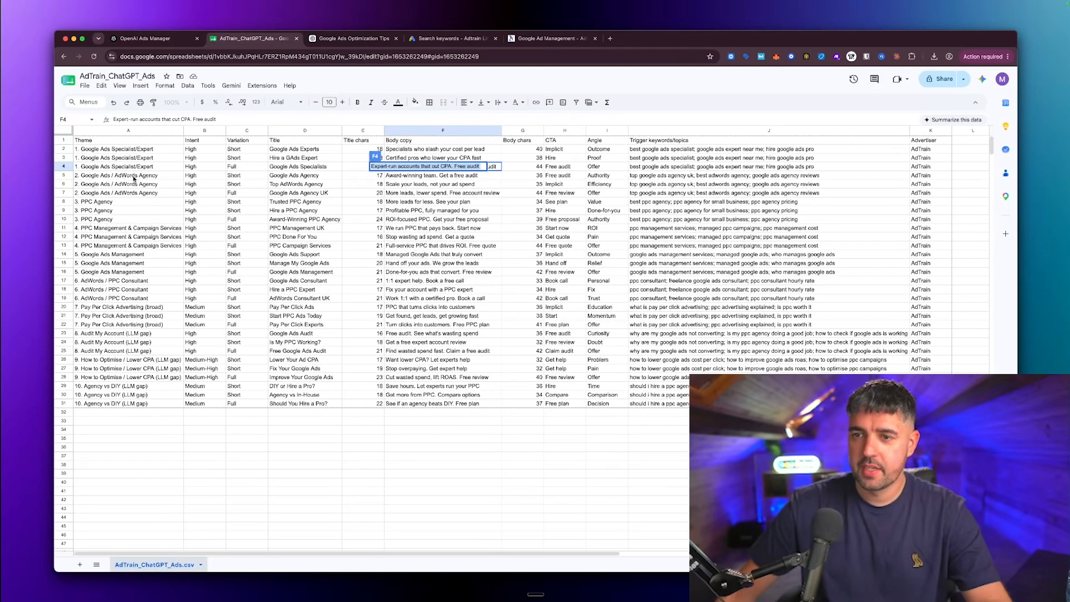
pyautogui.click(147, 176)
pyautogui.moveTo(156, 175); pyautogui.dragTo(92, 175)
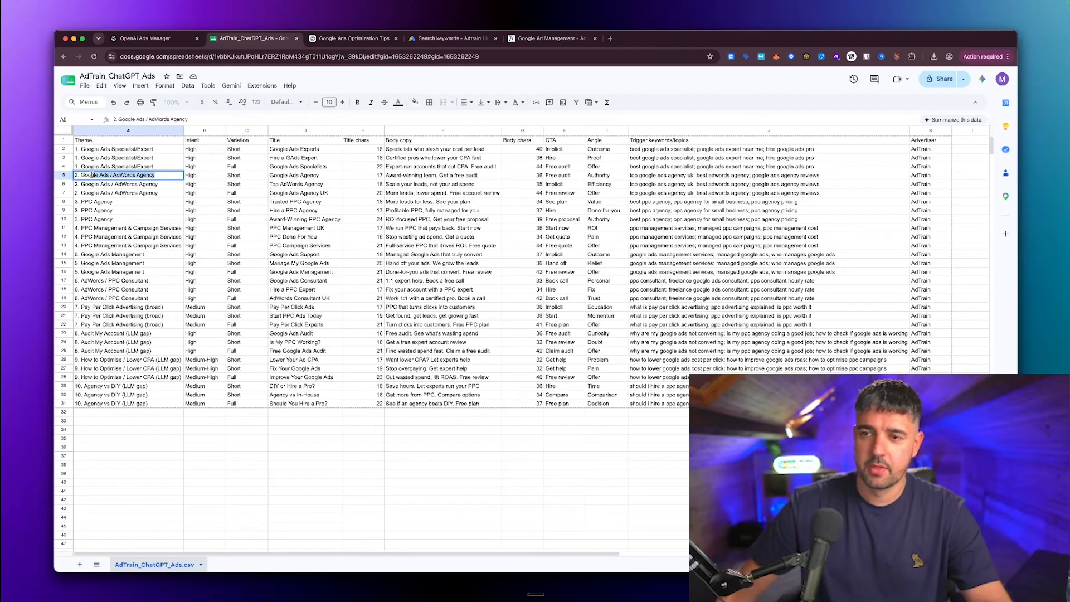
pyautogui.press('super+c')
pyautogui.click(145, 38)
pyautogui.press('super+v')
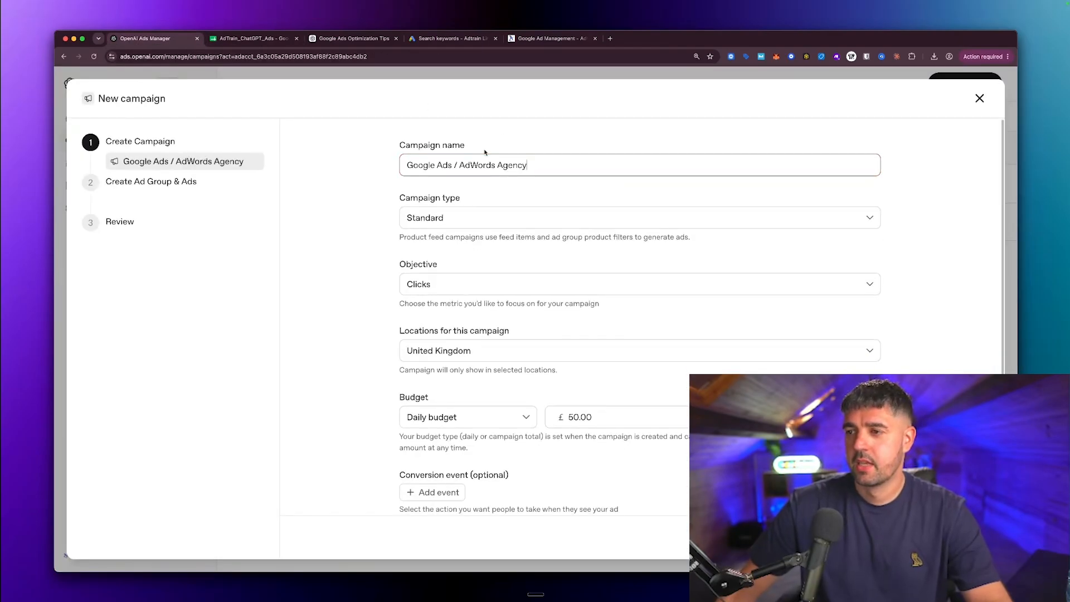
# - Choose Standard as the new campaign's type and Clicks as its objective
pyautogui.click(455, 218)
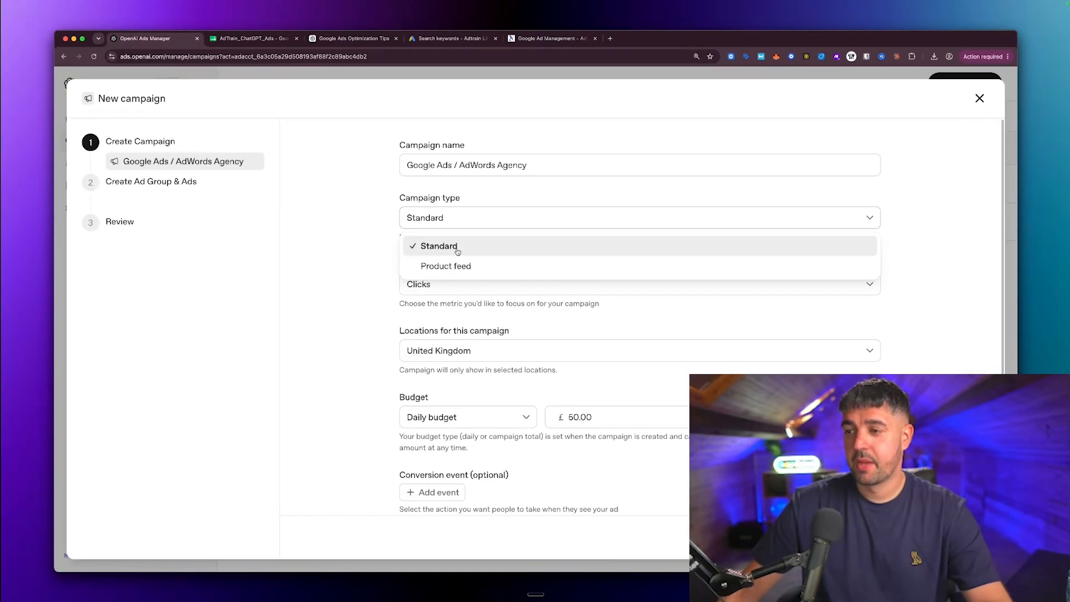
pyautogui.click(457, 247)
pyautogui.click(455, 284)
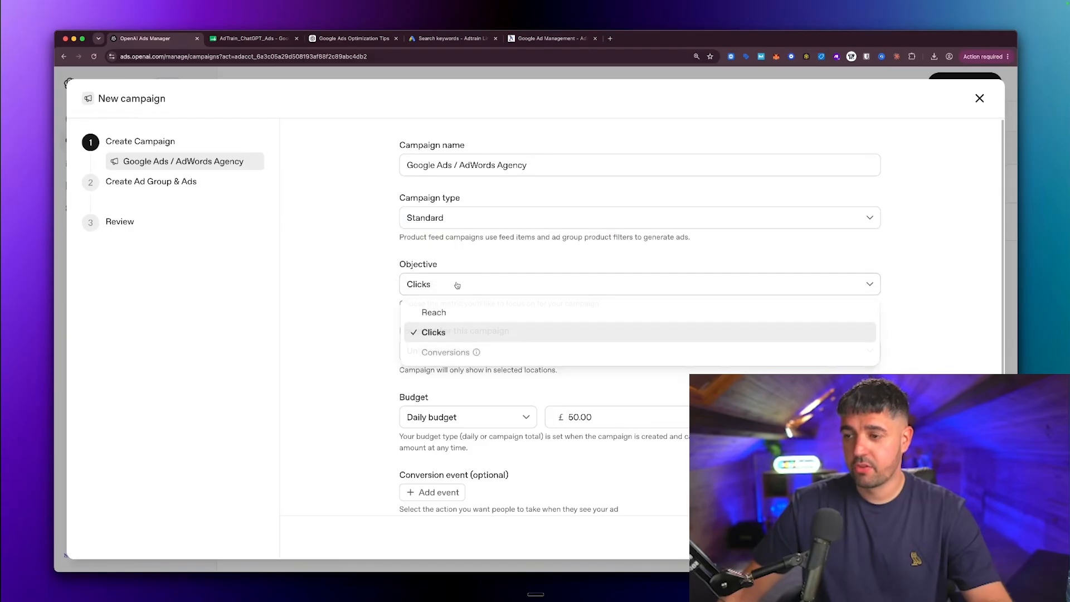
pyautogui.click(440, 332)
pyautogui.scroll(-3, 395, 309)
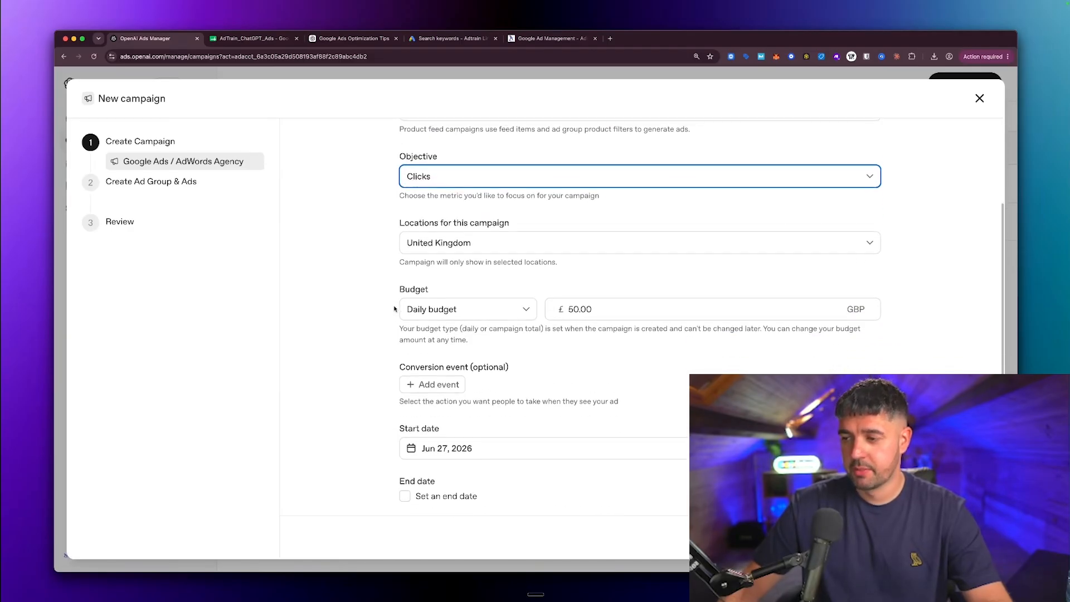
# - Add Form Submission as the campaign's conversion event and continue to the ad group setup
pyautogui.click(455, 383)
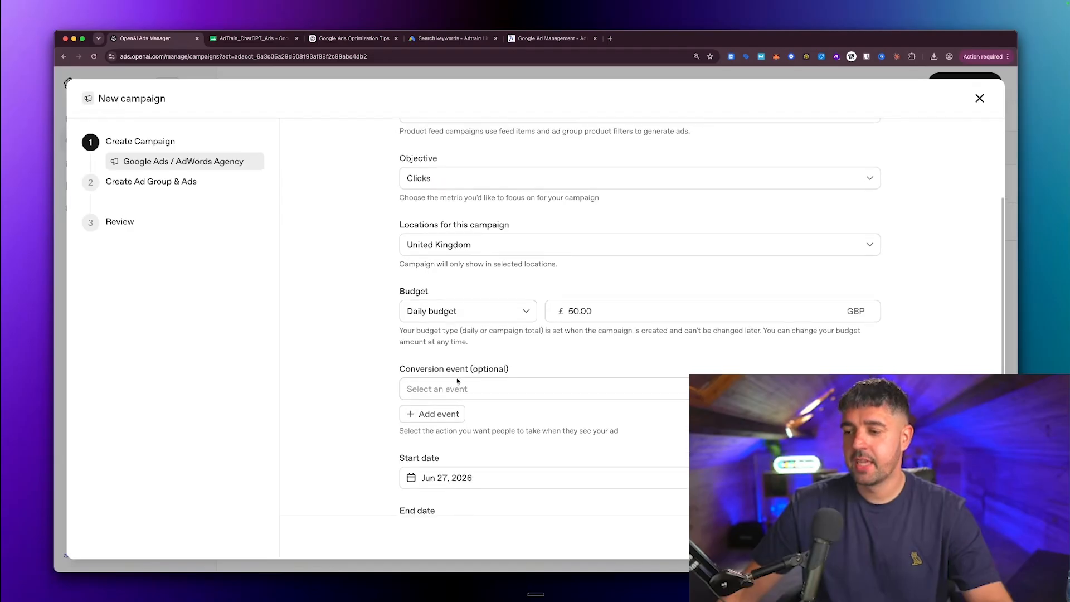
pyautogui.click(483, 399)
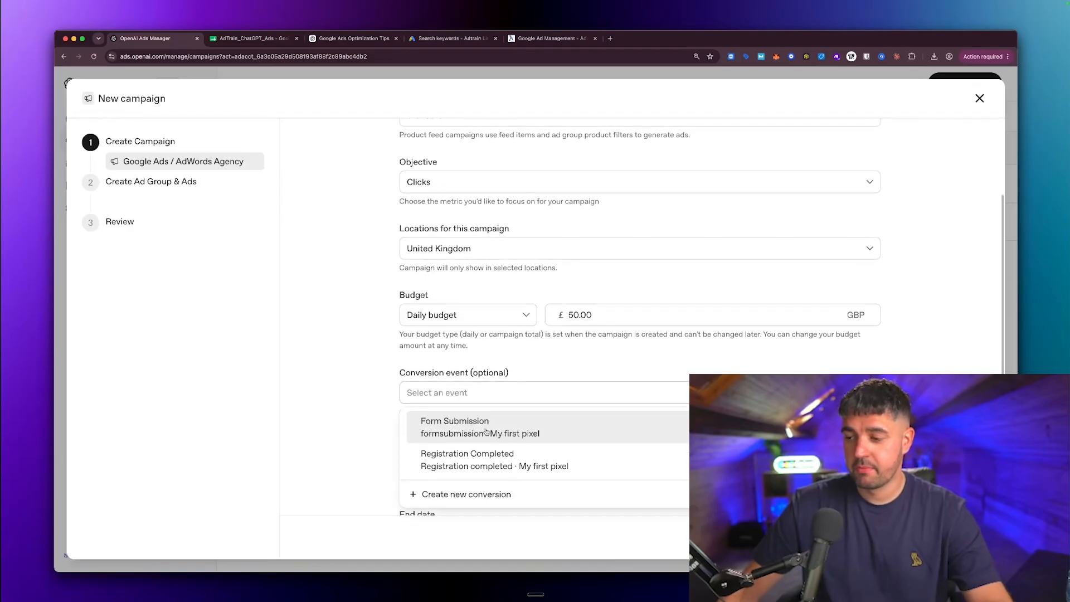
pyautogui.click(486, 432)
pyautogui.scroll(-1, 354, 351)
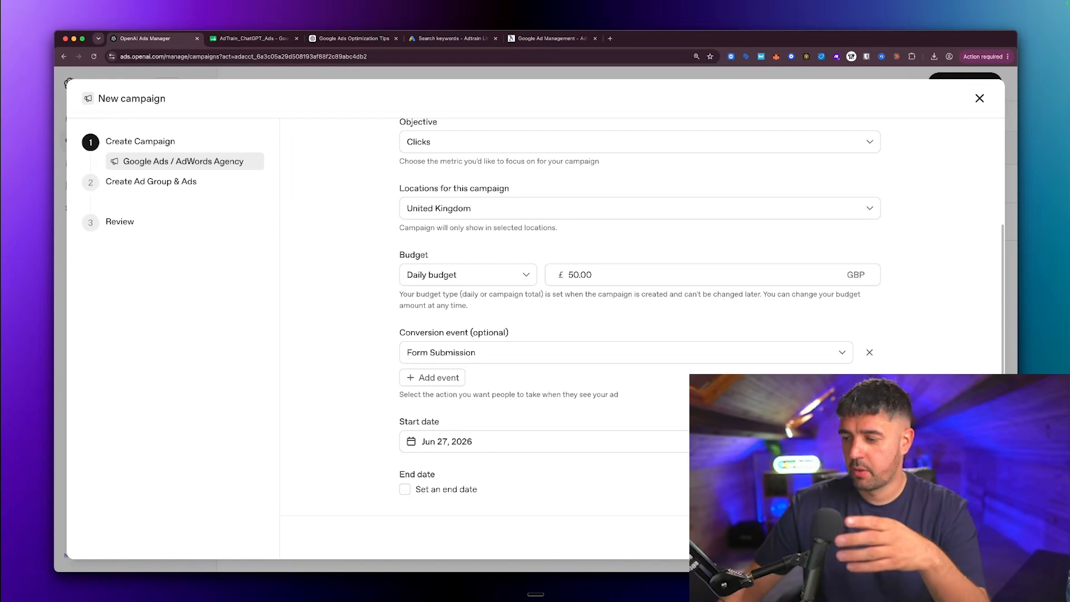
pyautogui.click(855, 537)
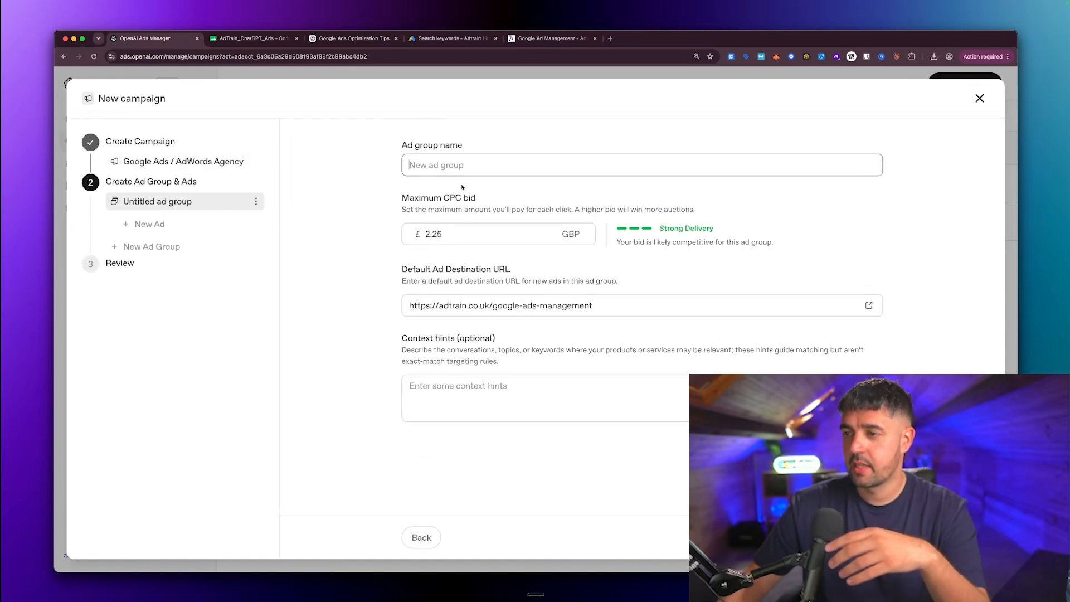
# - Name the ad group "Google Ads / AdWords Agency", matching the sheet's theme
pyautogui.click(252, 38)
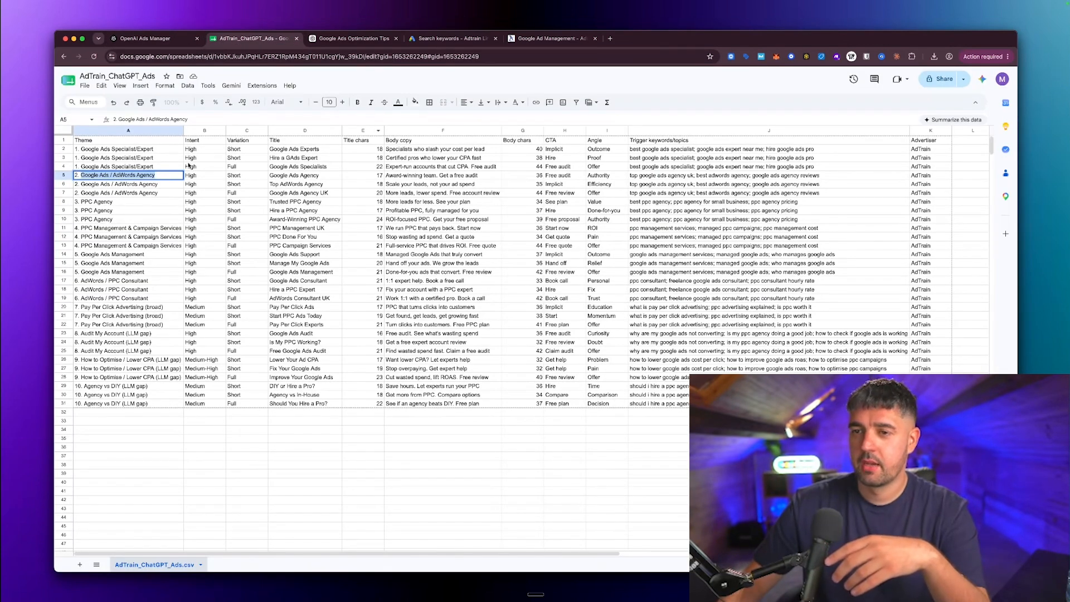
pyautogui.click(158, 39)
pyautogui.press('super+v')
pyautogui.moveTo(466, 231); pyautogui.dragTo(382, 229)
pyautogui.write('8')
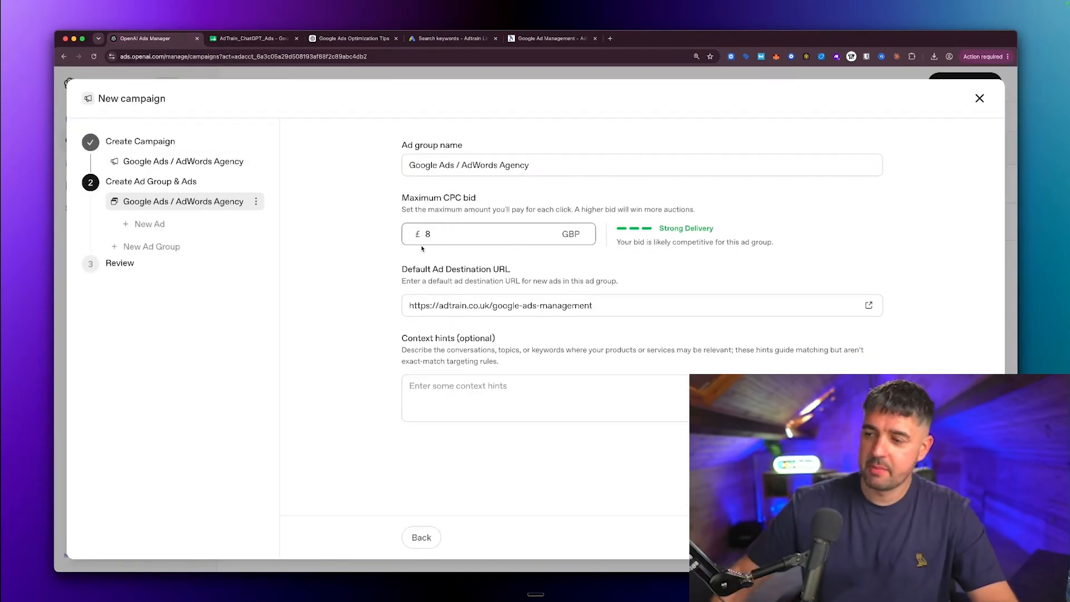
pyautogui.click(533, 306)
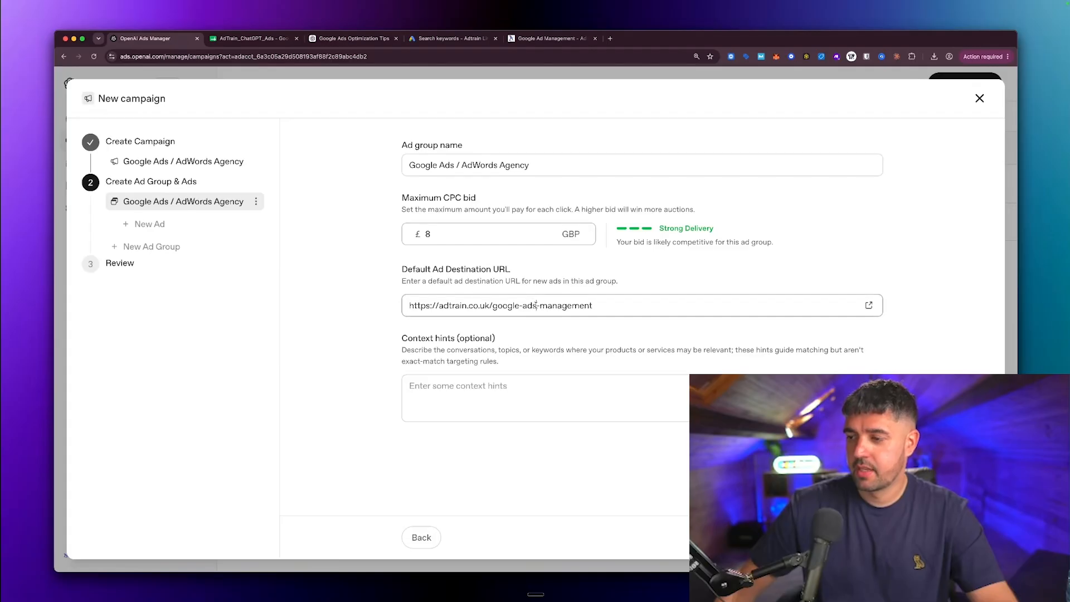
pyautogui.press('BackSpace')
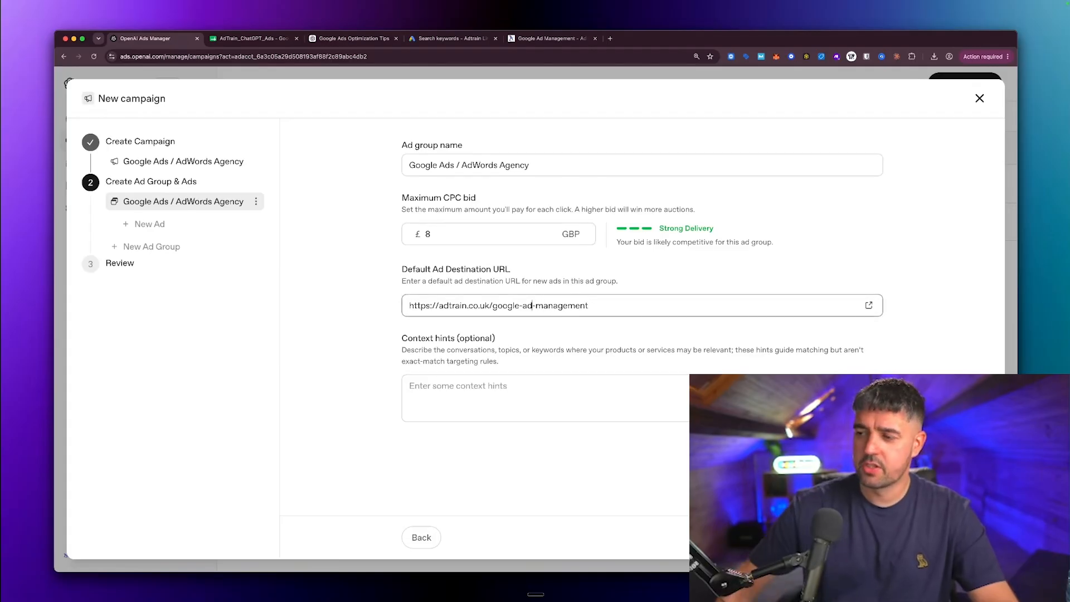
# - Switch to the AdTrain_ChatGPT_Ads sheet and copy the trigger keywords of the Google Ads / AdWords Agency theme
pyautogui.click(504, 390)
pyautogui.click(251, 39)
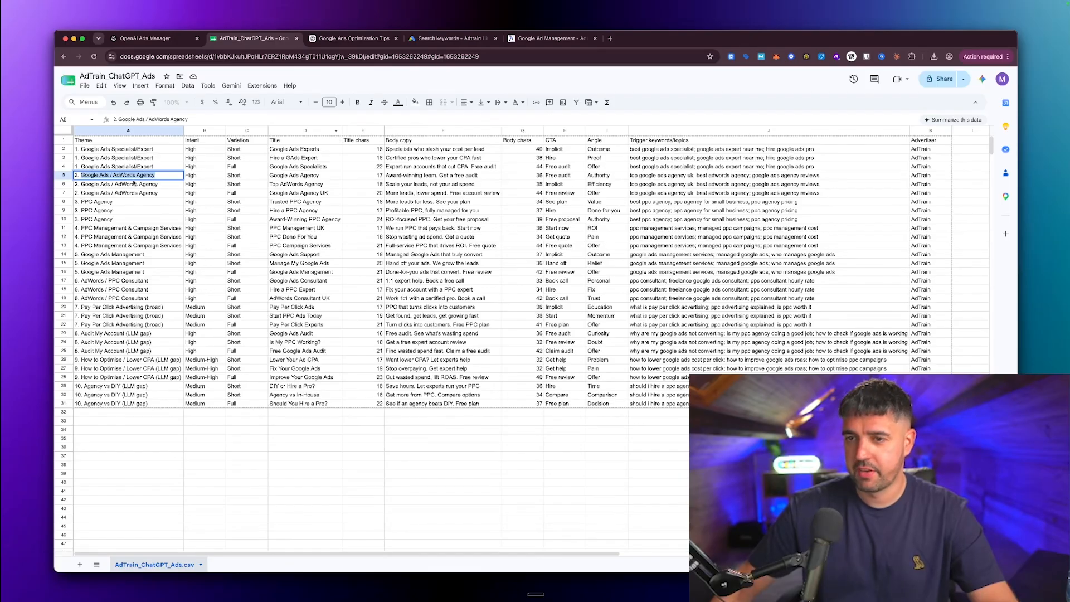
pyautogui.tripleClick(417, 175)
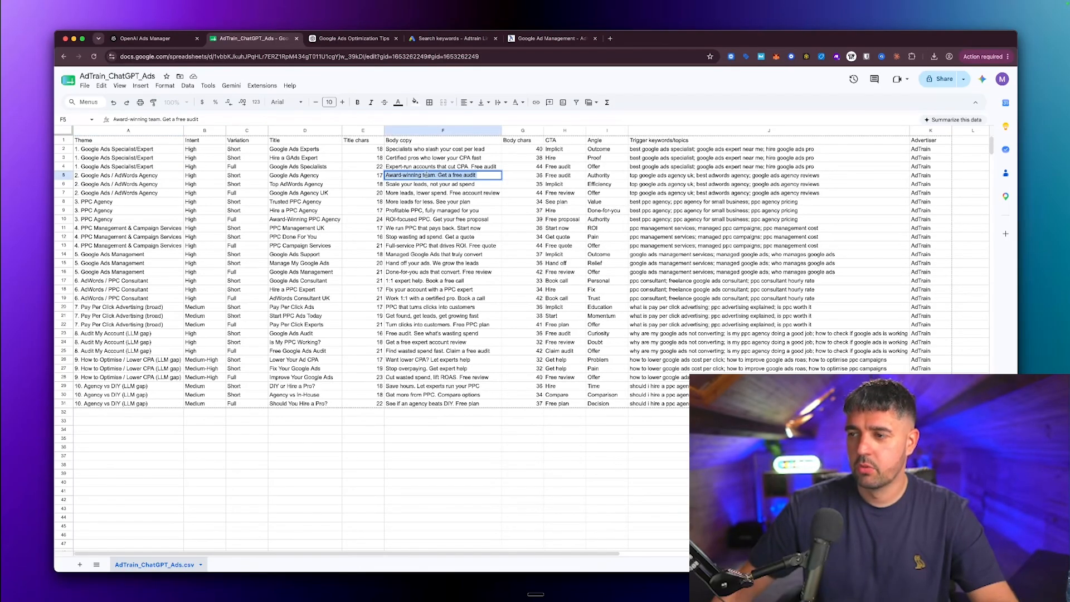
pyautogui.click(155, 38)
pyautogui.click(270, 40)
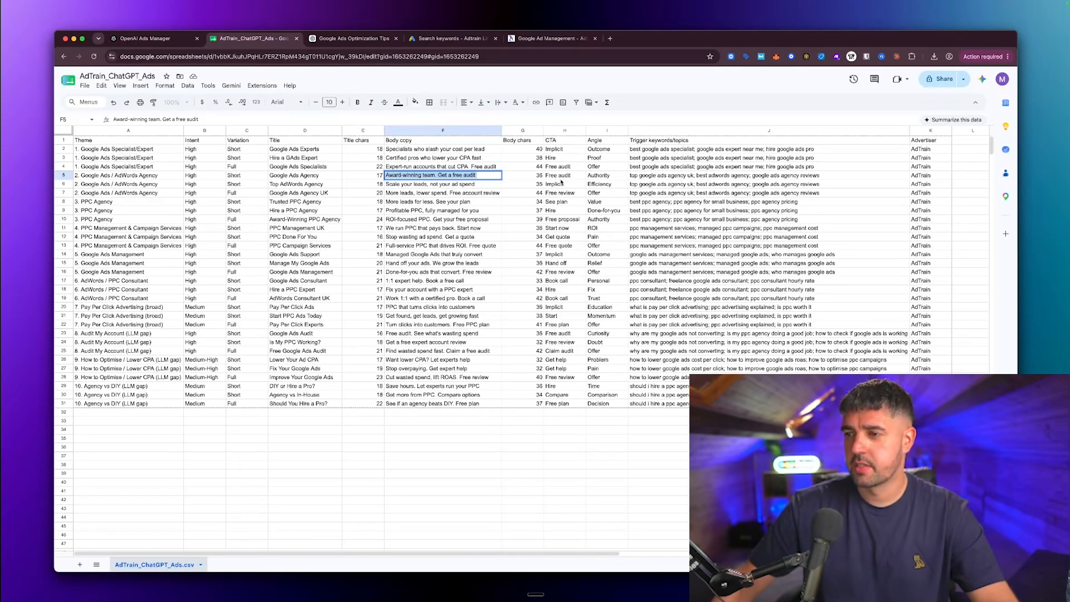
pyautogui.tripleClick(668, 175)
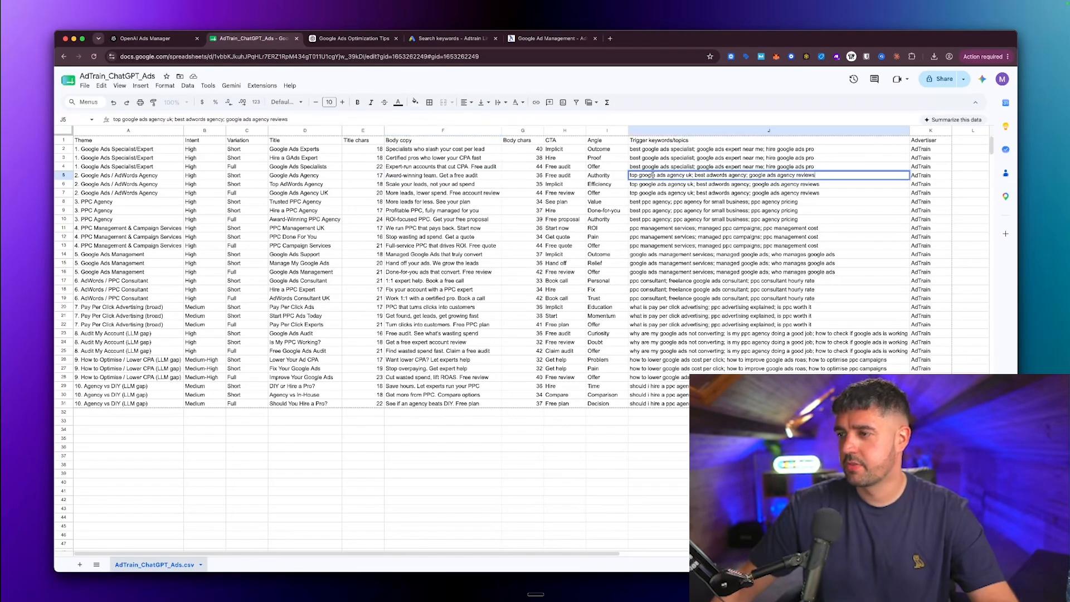
pyautogui.press('super+c')
# - In Ads Manager, paste the keywords as context hints, one per line without semicolons, and continue to the ad setup
pyautogui.click(145, 39)
pyautogui.click(513, 388)
pyautogui.press('super+v')
pyautogui.press('BackSpace')
pyautogui.press('BackSpace')
pyautogui.press('Return')
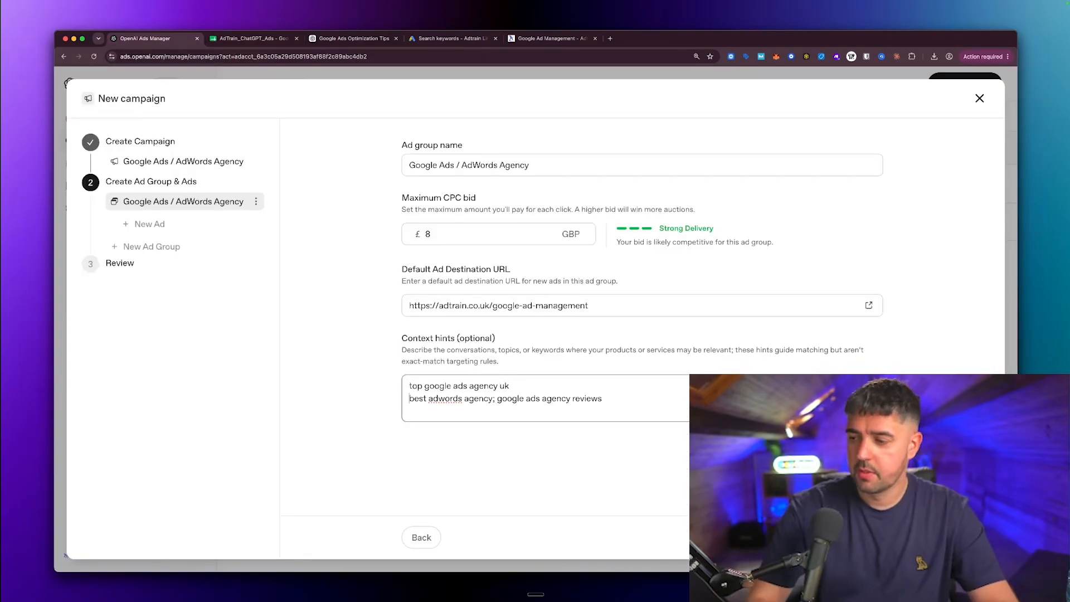
pyautogui.click(497, 399)
pyautogui.press('BackSpace')
pyautogui.press('BackSpace')
pyautogui.press('Return')
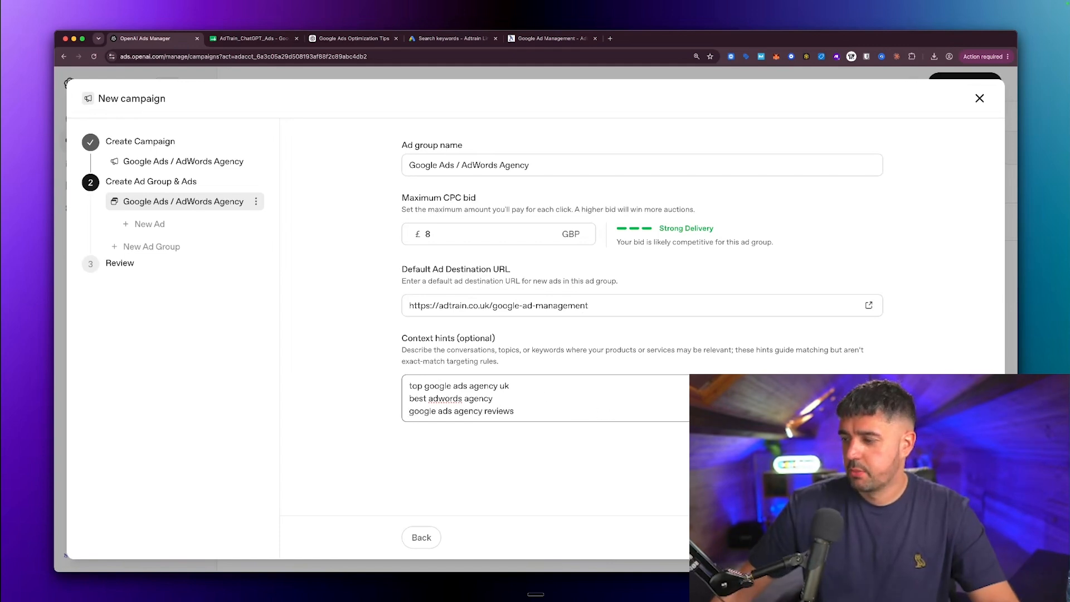
pyautogui.click(861, 537)
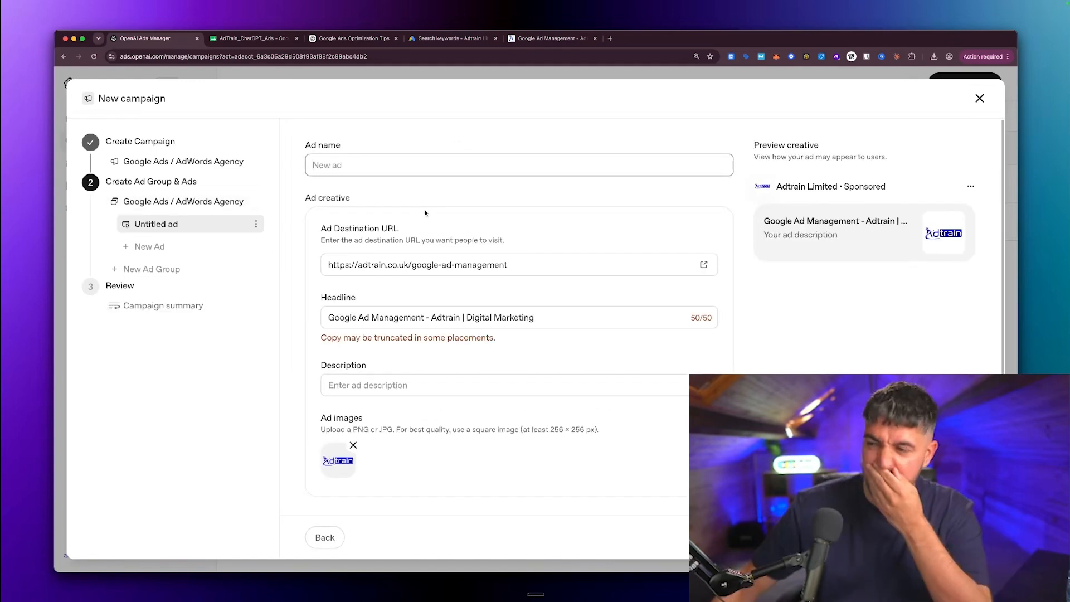
# - Name the ad "Ad 1" and set its headline to "Need a Google Ads Agency?"
pyautogui.click(327, 165)
pyautogui.write('Ad 1')
pyautogui.hotkey('ctrl', 'Tab')
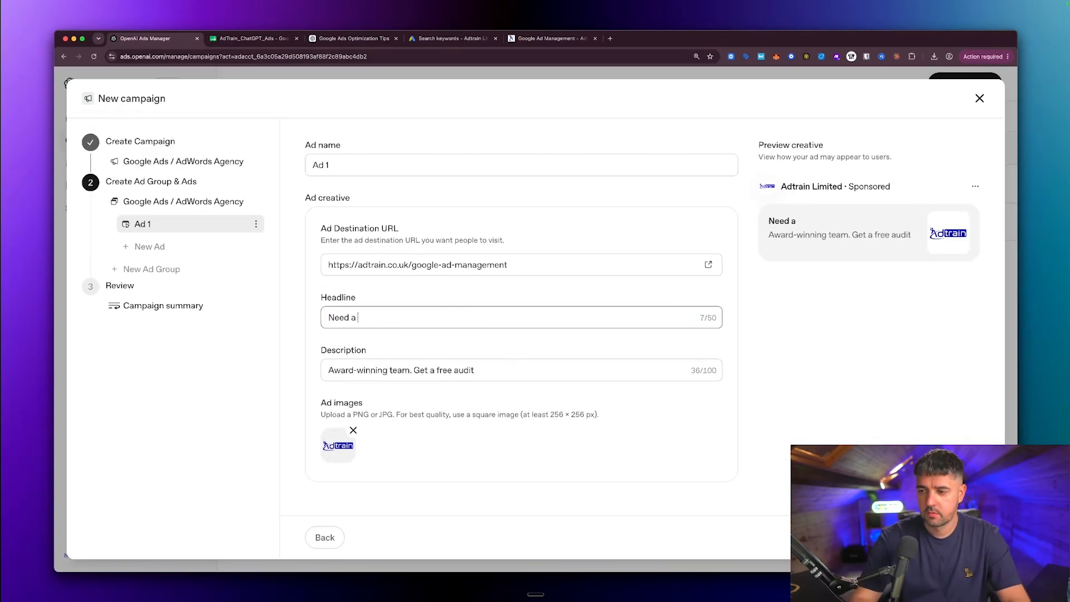
pyautogui.write('Google Ads Agency?')
# - Reword Ad 1's description to open with "Google Premier Partner" and extend its closing call to action
pyautogui.moveTo(410, 386); pyautogui.dragTo(294, 378)
pyautogui.write('Google Premier Partner')
pyautogui.click(502, 383)
pyautogui.write('TODAY')
pyautogui.press('BackSpace')
pyautogui.press('BackSpace')
pyautogui.press('BackSpace')
pyautogui.press('BackSpace')
pyautogui.press('BackSpace')
pyautogui.write('in now')
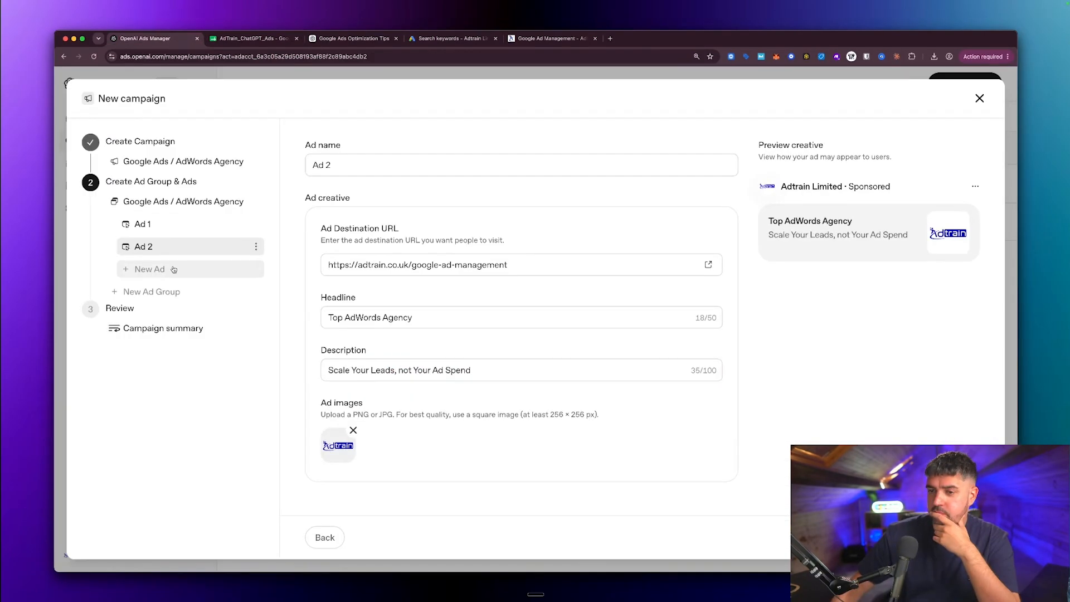
# - Add a third ad to the Google Ads / AdWords Agency ad group and review the campaign summary
pyautogui.click(150, 269)
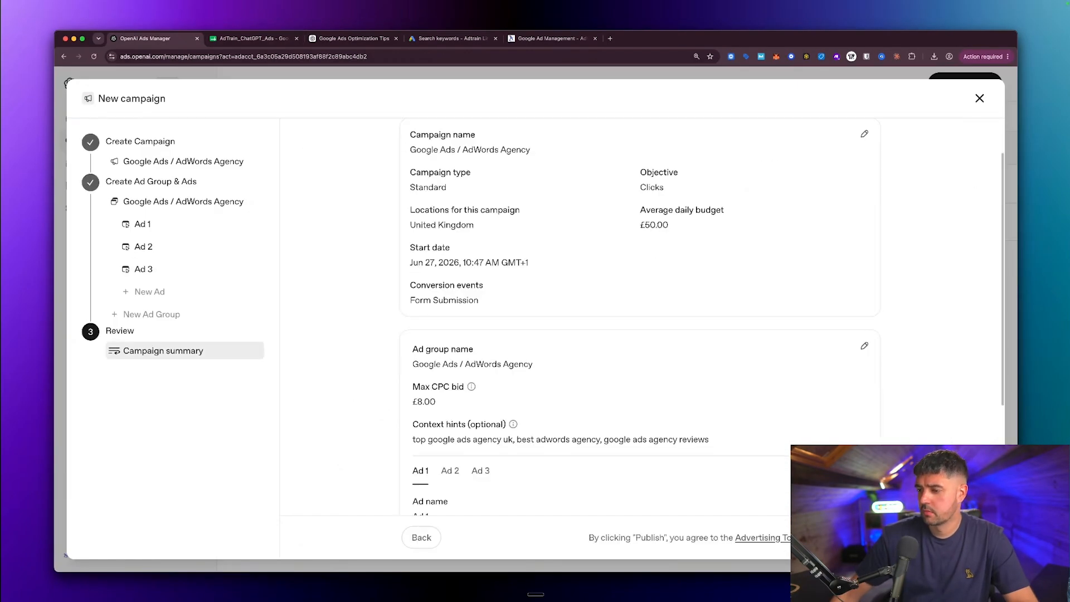
pyautogui.scroll(-5, 666, 361)
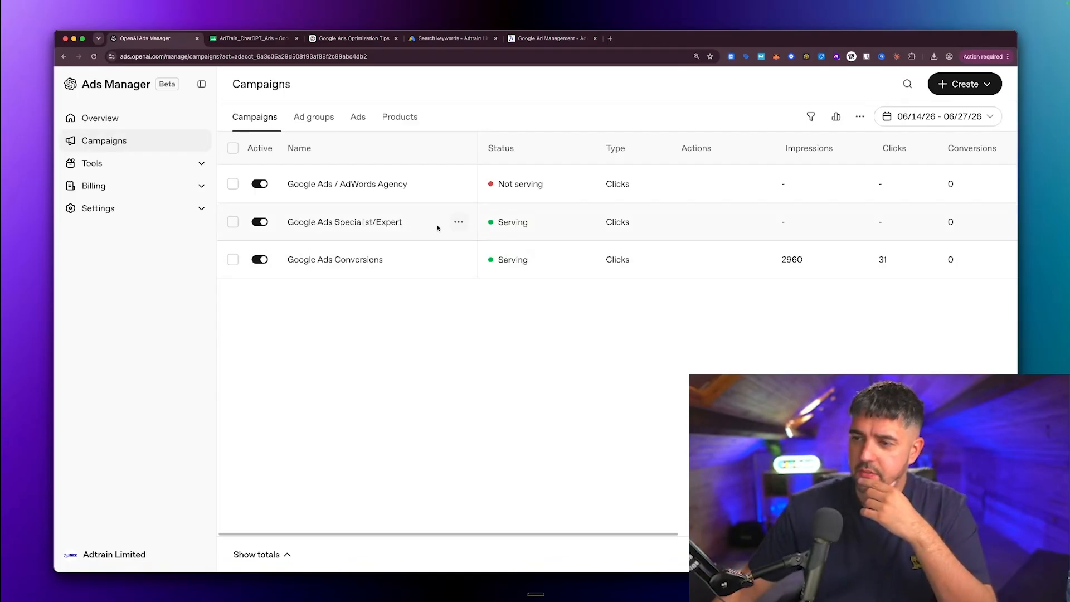
# - Check the serving status in the campaign list and look through the account's change history
pyautogui.hscroll(1, 504, 230)
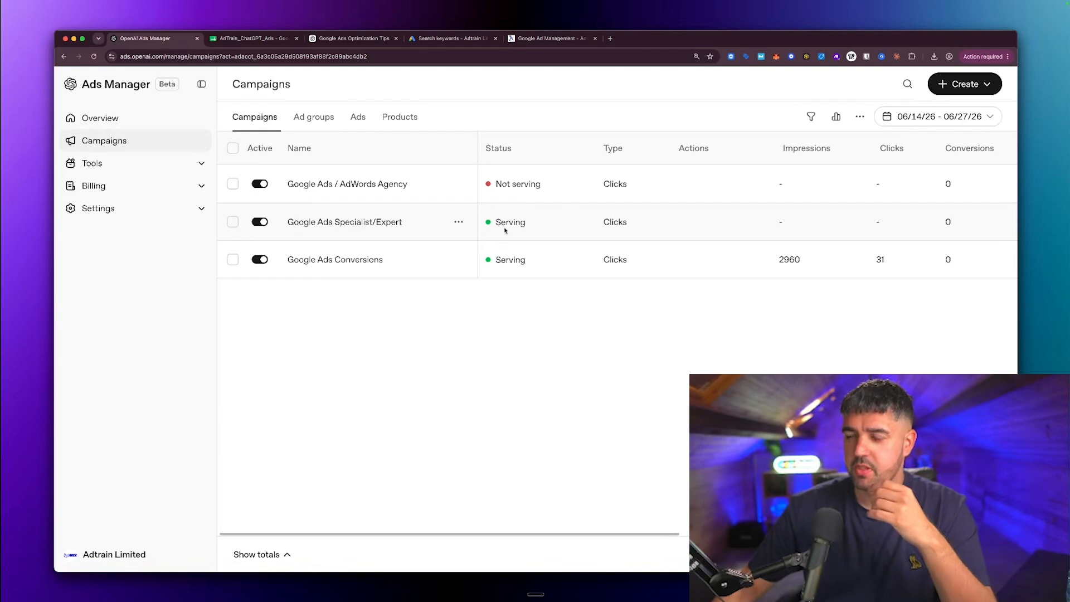
pyautogui.hscroll(-1, 490, 217)
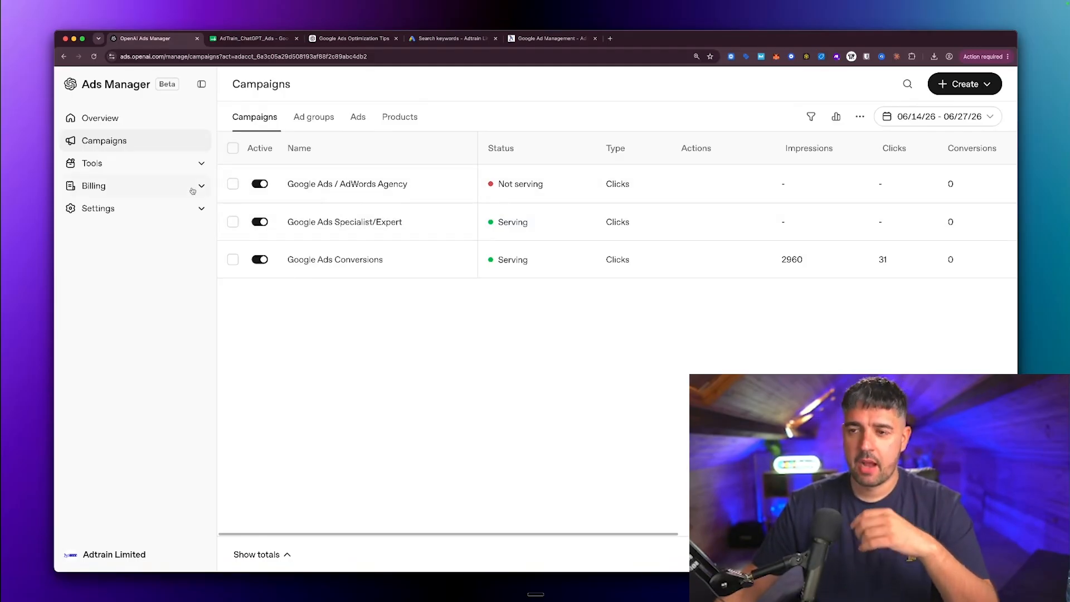
pyautogui.click(191, 169)
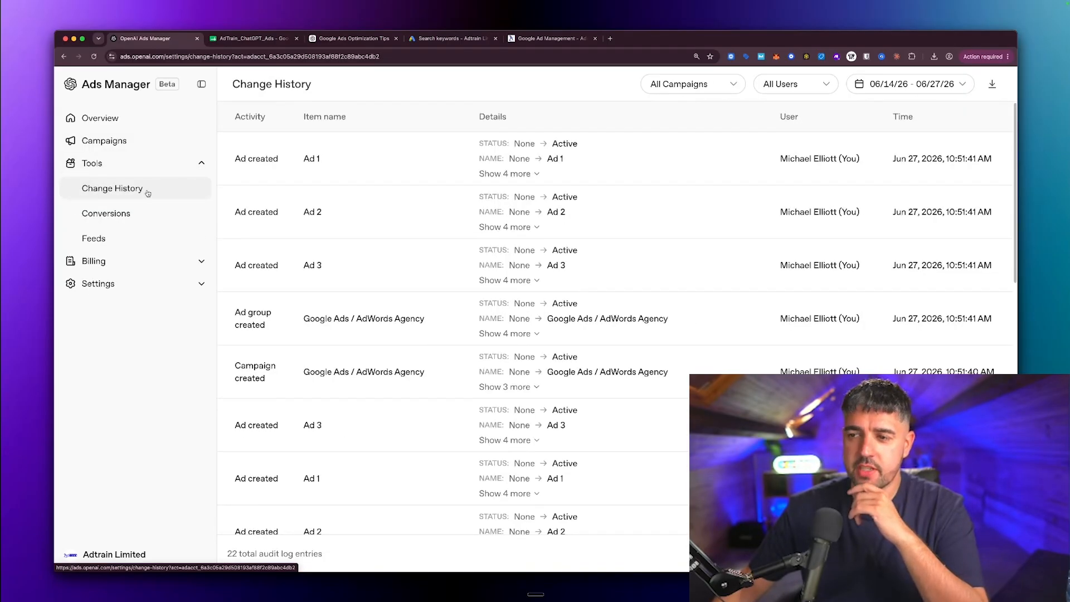
pyautogui.scroll(-15, 511, 221)
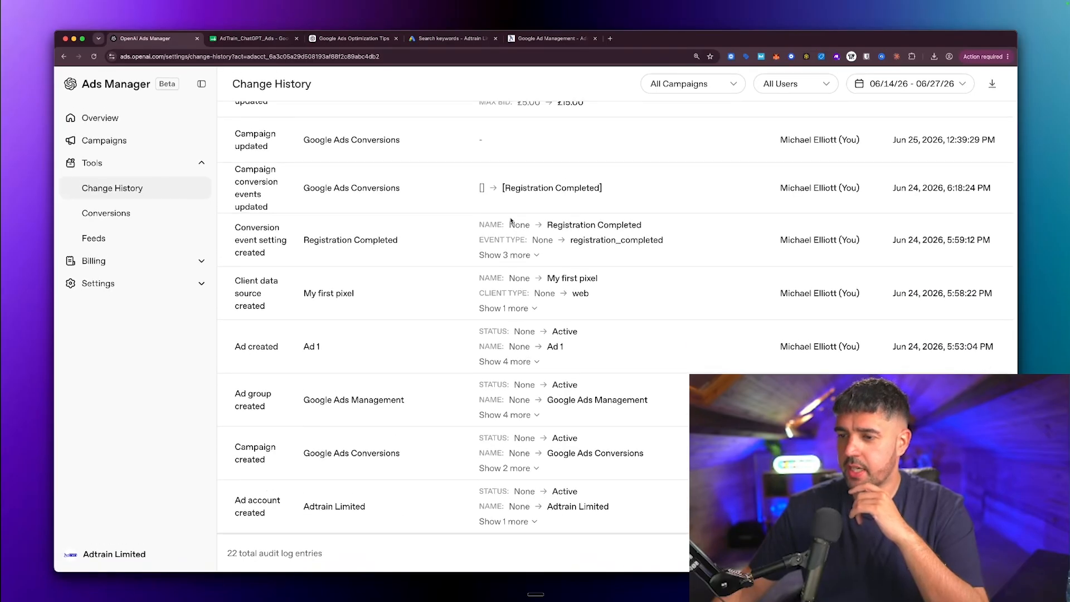
pyautogui.scroll(15, 511, 221)
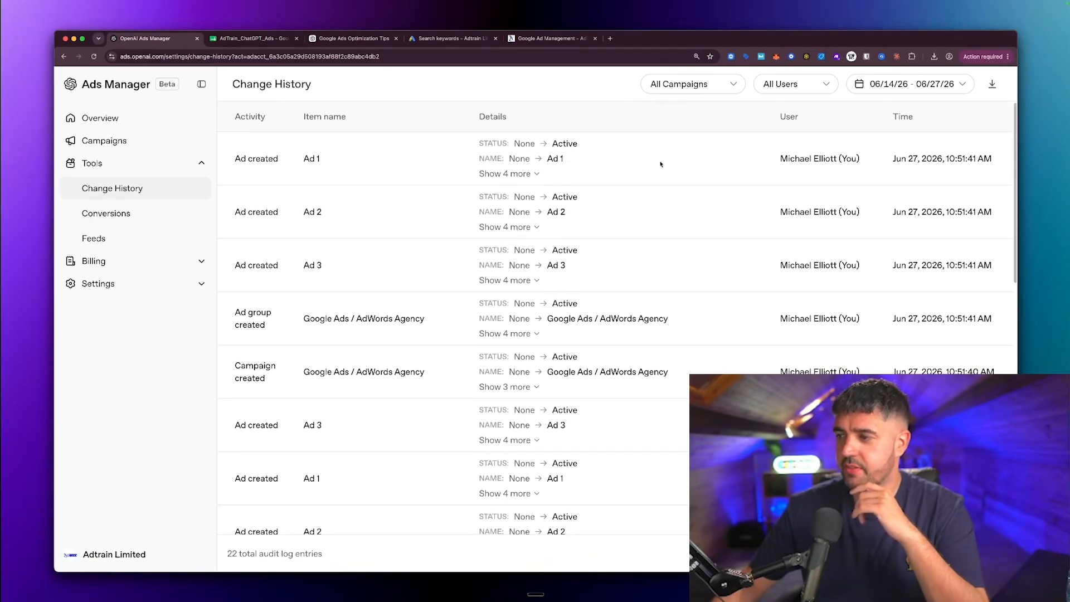
# - Examine the product feeds and the conversion tracking's data source, conversion events and event stream
pyautogui.click(112, 238)
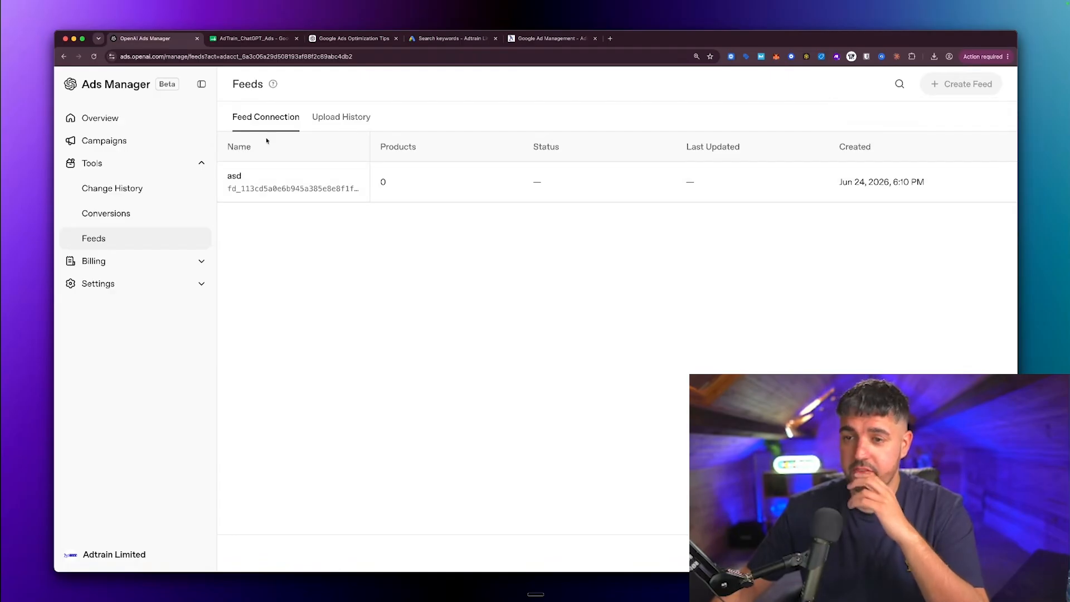
pyautogui.click(92, 216)
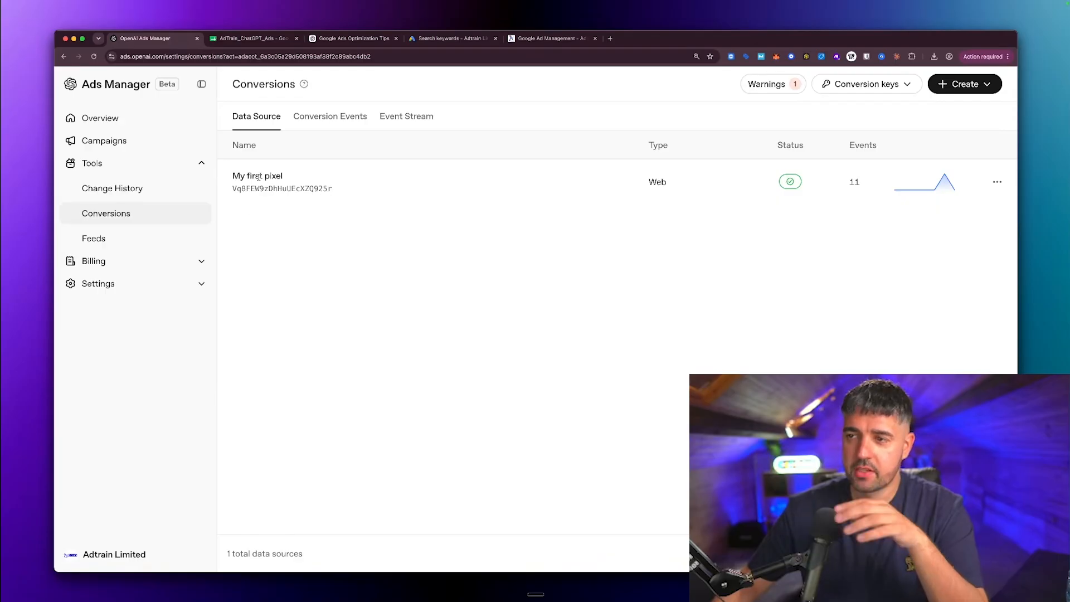
pyautogui.click(333, 118)
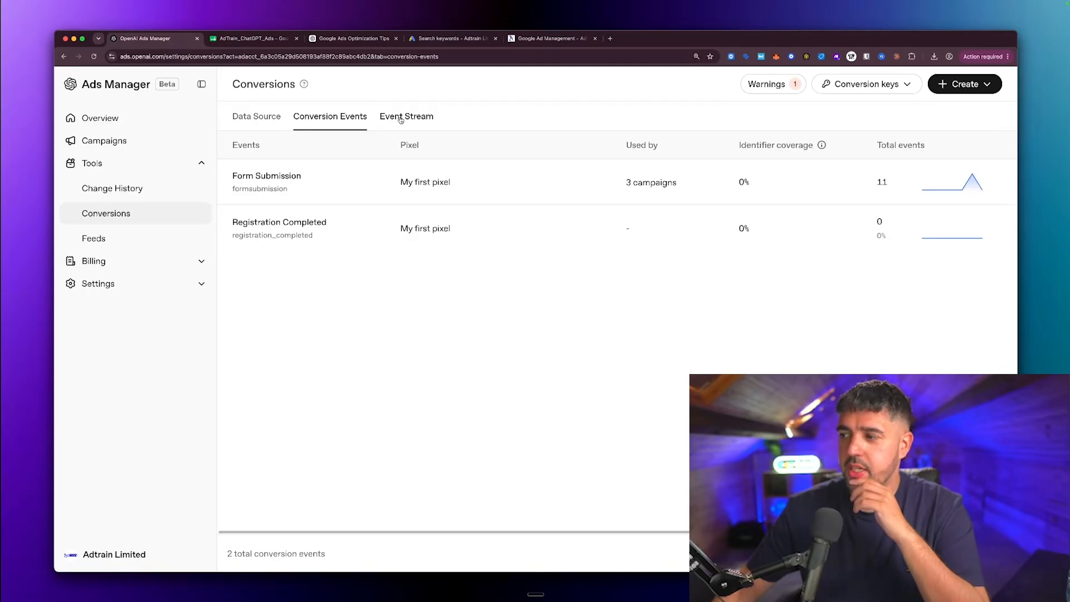
pyautogui.click(400, 118)
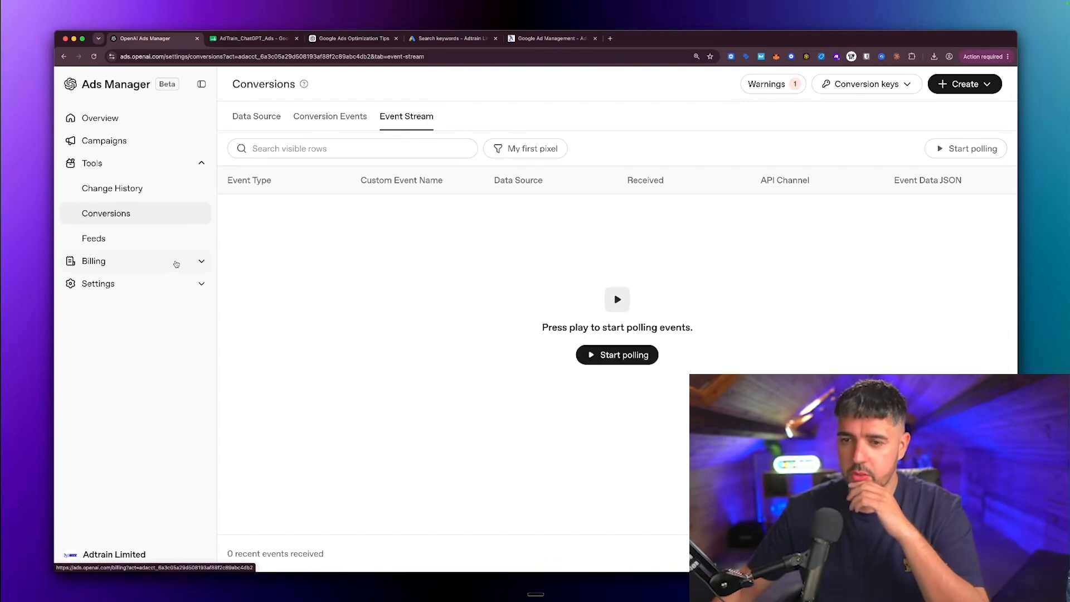
# - Look over the billing overview and the general account settings, and return to the campaign list
pyautogui.click(190, 262)
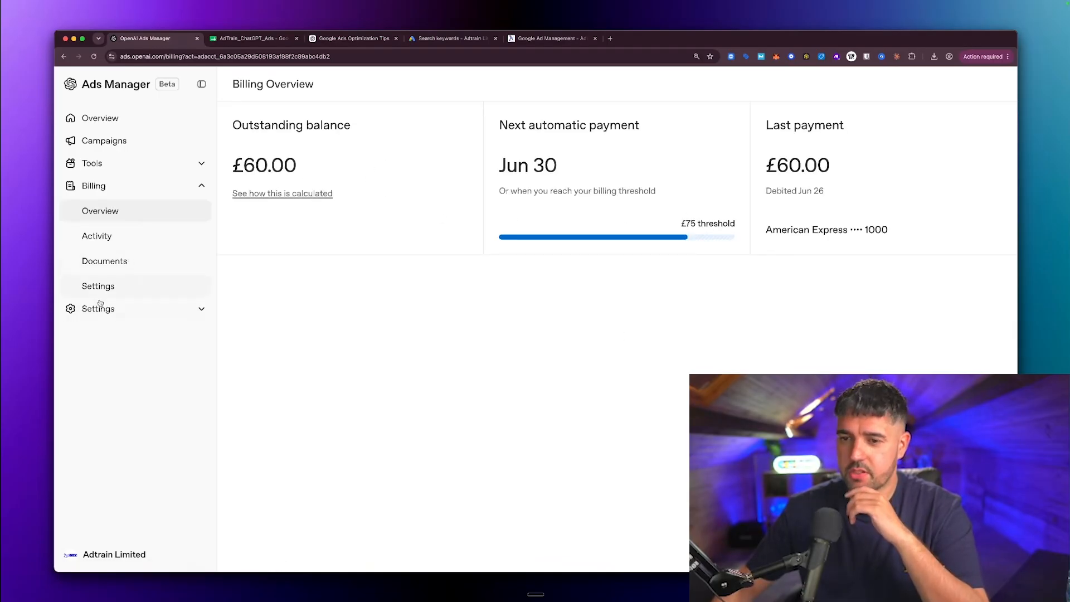
pyautogui.click(201, 310)
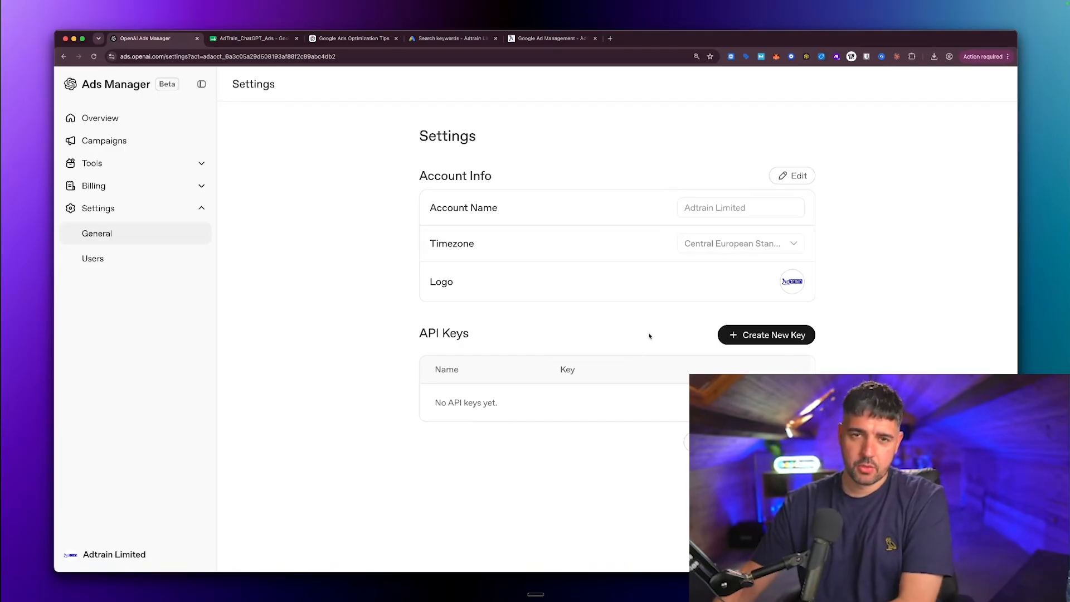
pyautogui.click(116, 144)
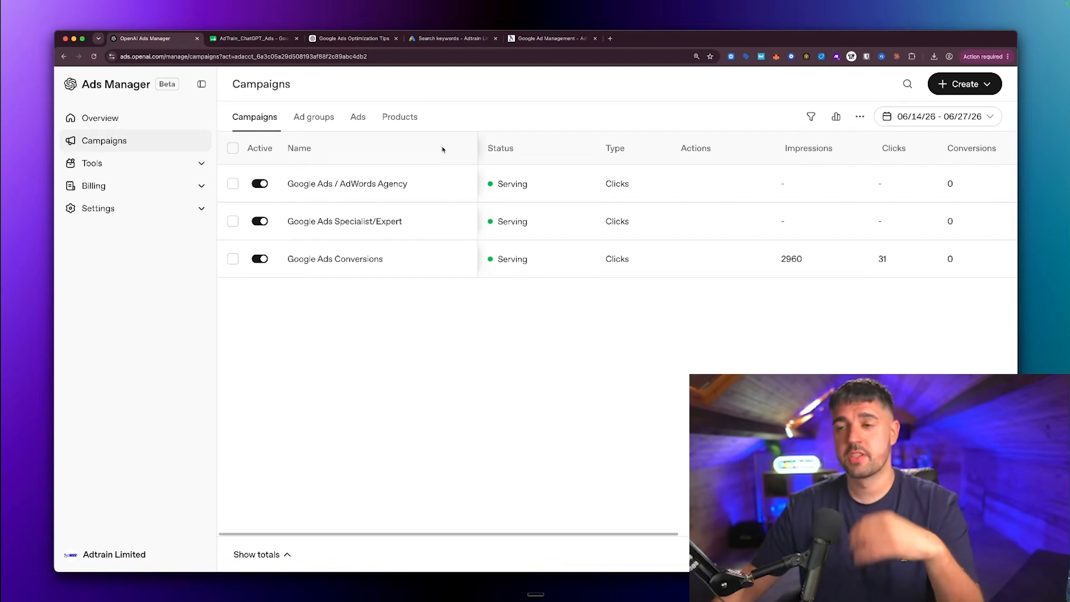
# - Switch to the AdTrain_ChatGPT_Ads sheet, enlarge it and examine the ad titles and copy of the remaining themes
pyautogui.click(282, 38)
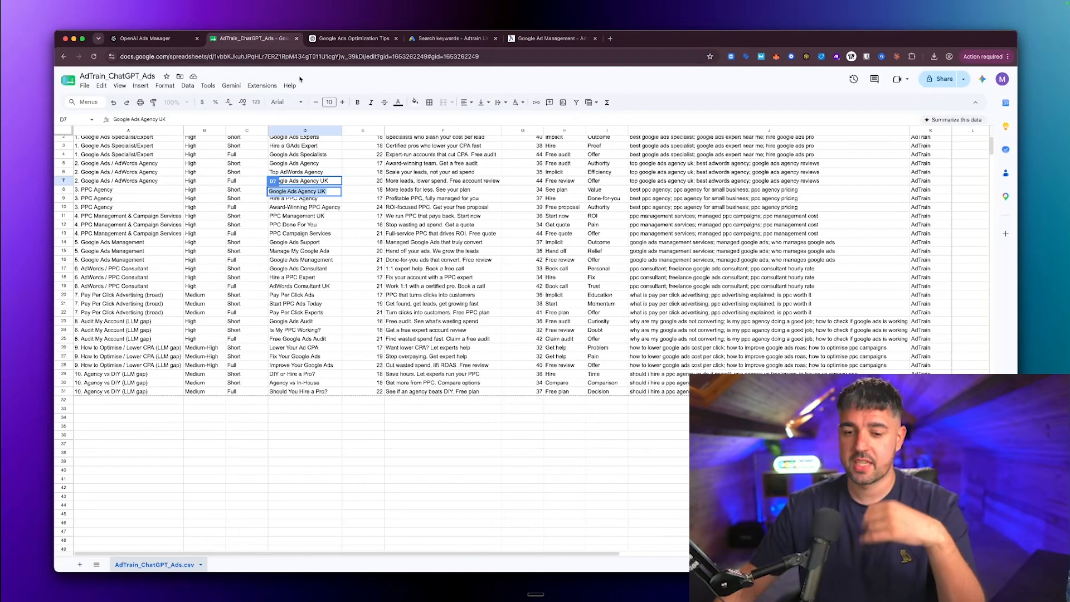
pyautogui.press('super+equal')
pyautogui.press('super+equal')
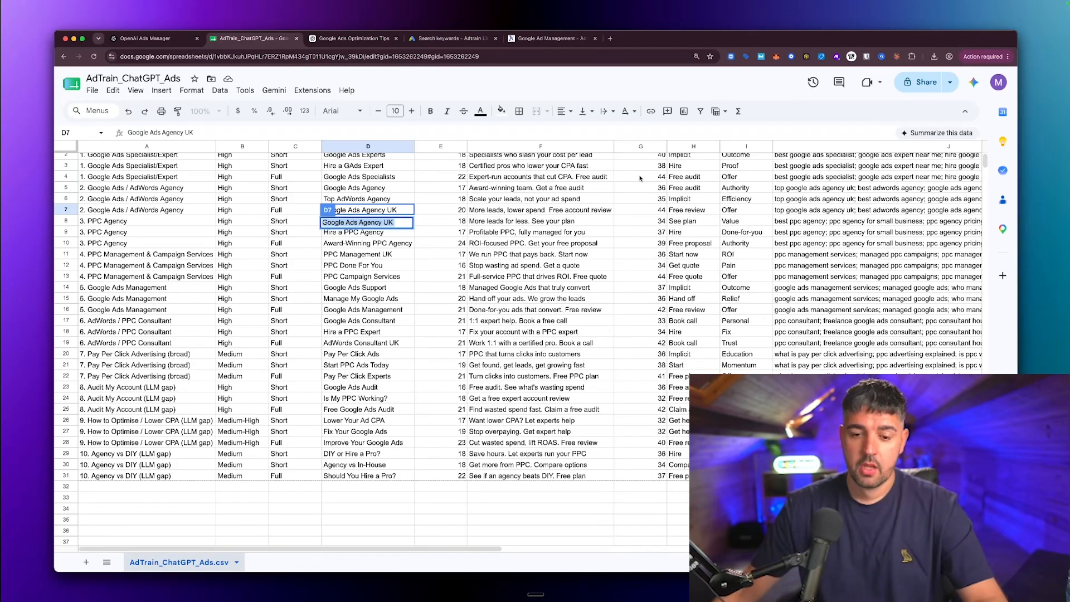
pyautogui.click(357, 261)
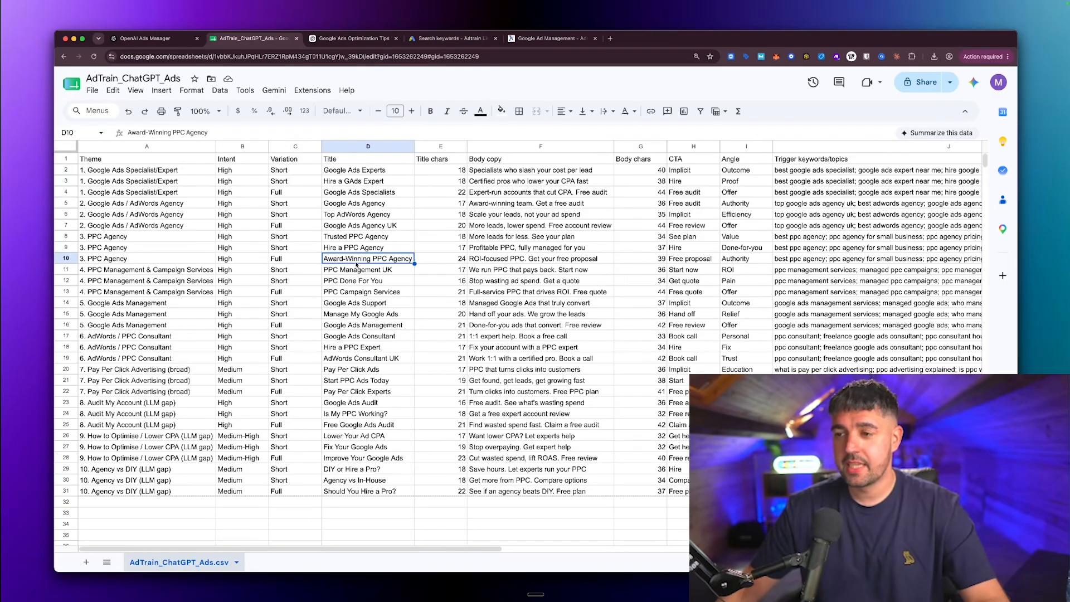